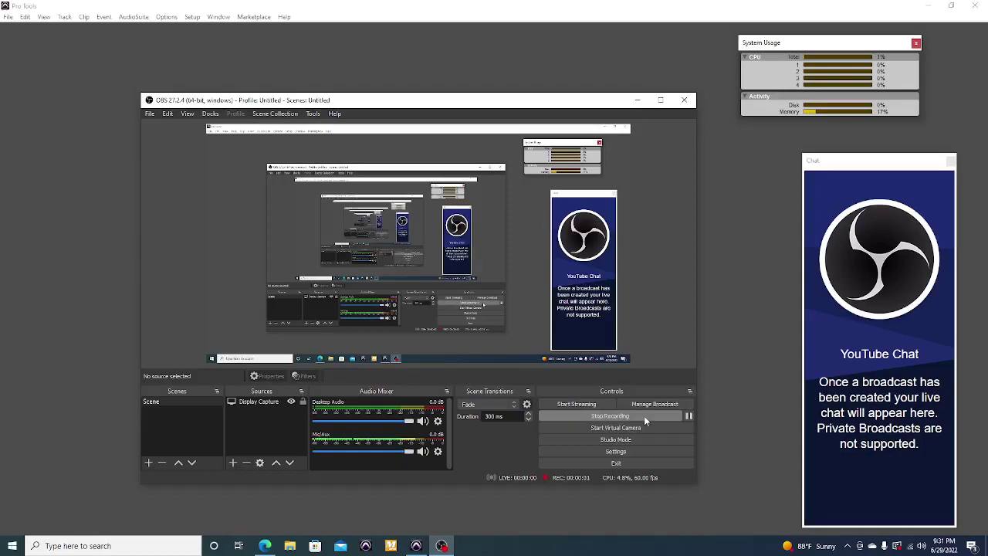
Step: Create a blank session named "TEMP SETUP YT TT" with Create From Template turned off
{"action": "left_click", "coordinate": [641, 102]}
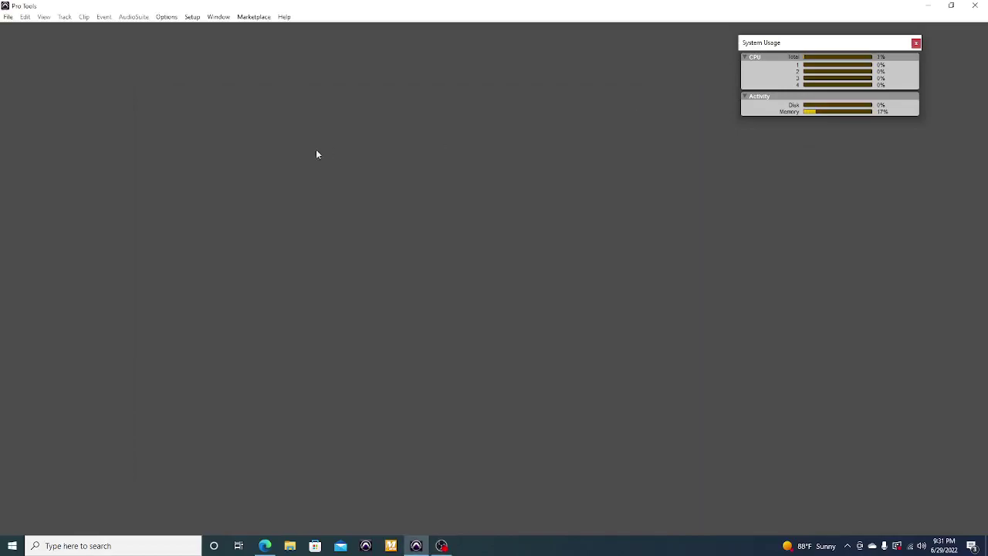
{"action": "left_click", "coordinate": [8, 17]}
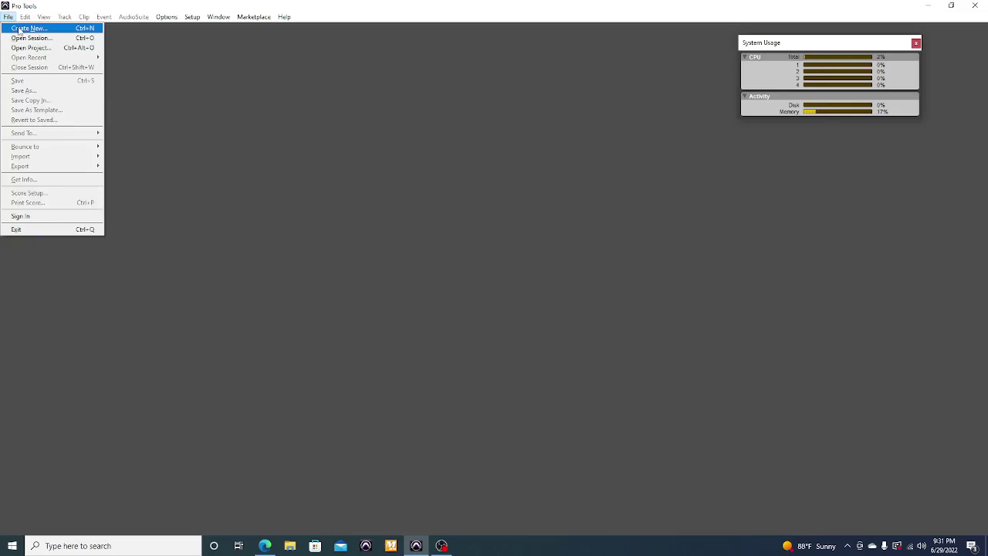
{"action": "left_click", "coordinate": [20, 29]}
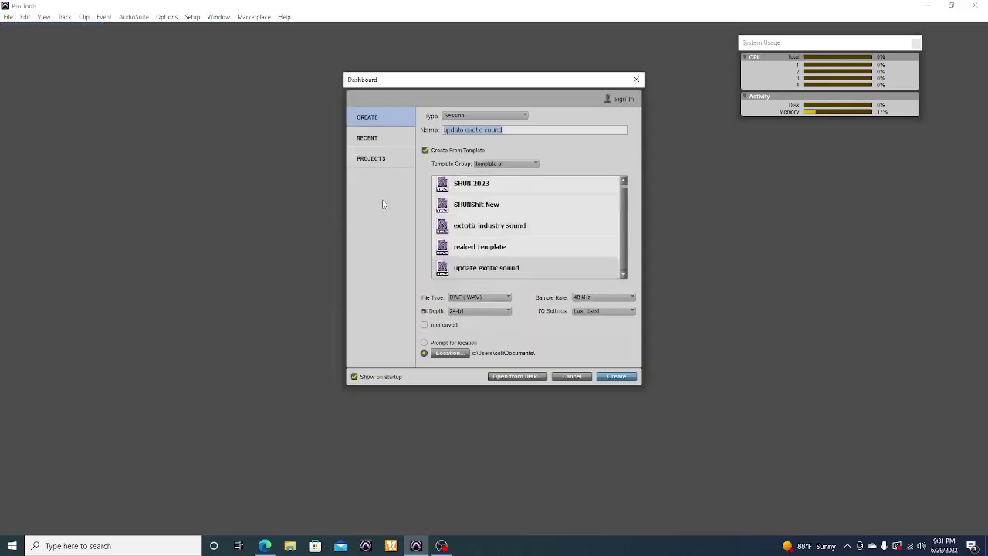
{"action": "key", "text": "BackSpace"}
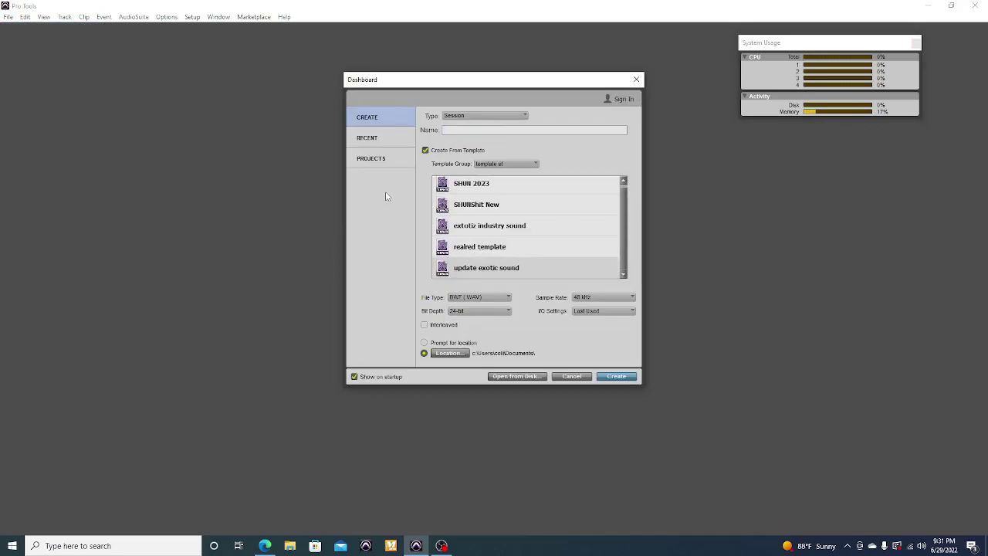
{"action": "left_click", "coordinate": [426, 150]}
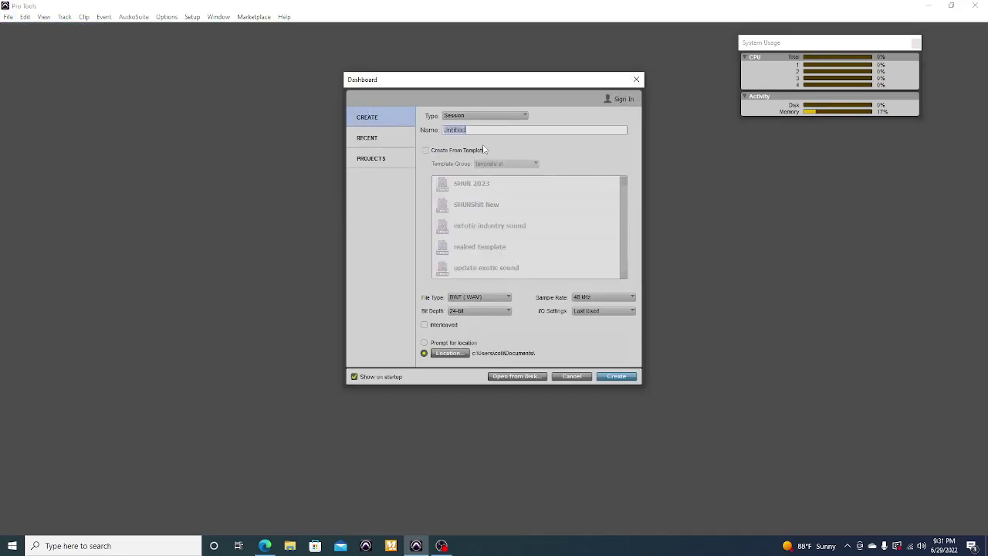
{"action": "key", "text": "BackSpace"}
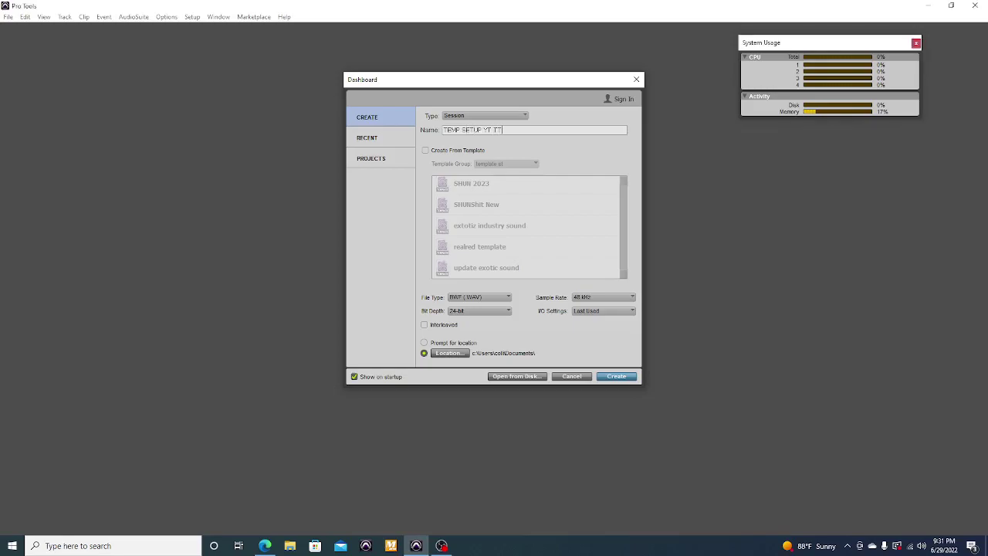
{"action": "key", "text": "Return"}
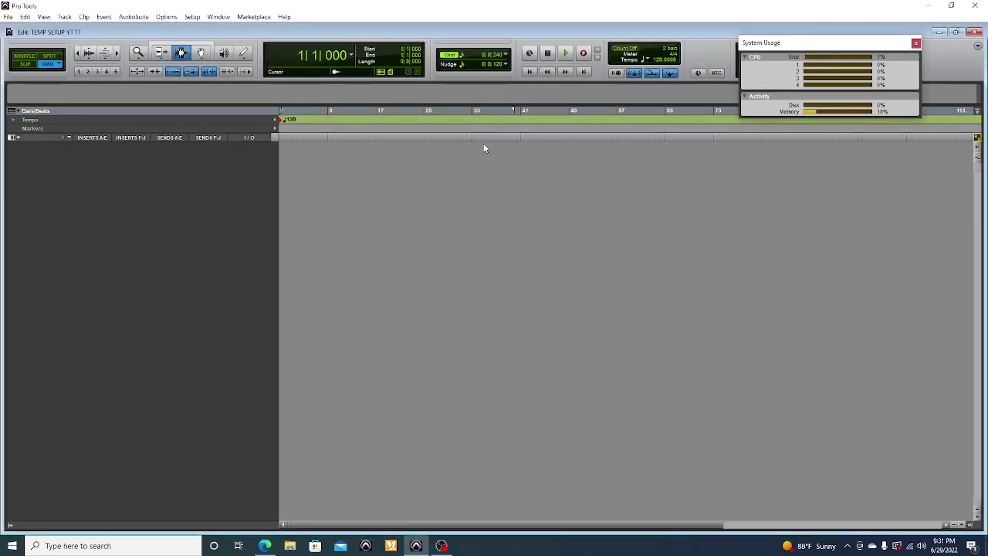
Step: Set up a new-track batch with one stereo audio track and six mono audio tracks
{"action": "left_click", "coordinate": [65, 17]}
{"action": "left_click", "coordinate": [71, 22]}
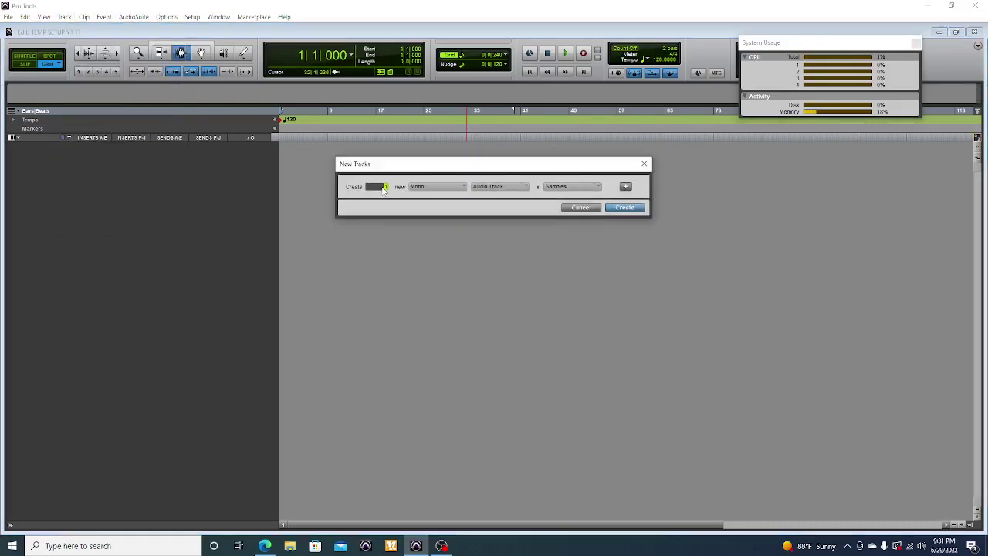
{"action": "left_click", "coordinate": [442, 187]}
{"action": "left_click", "coordinate": [444, 195]}
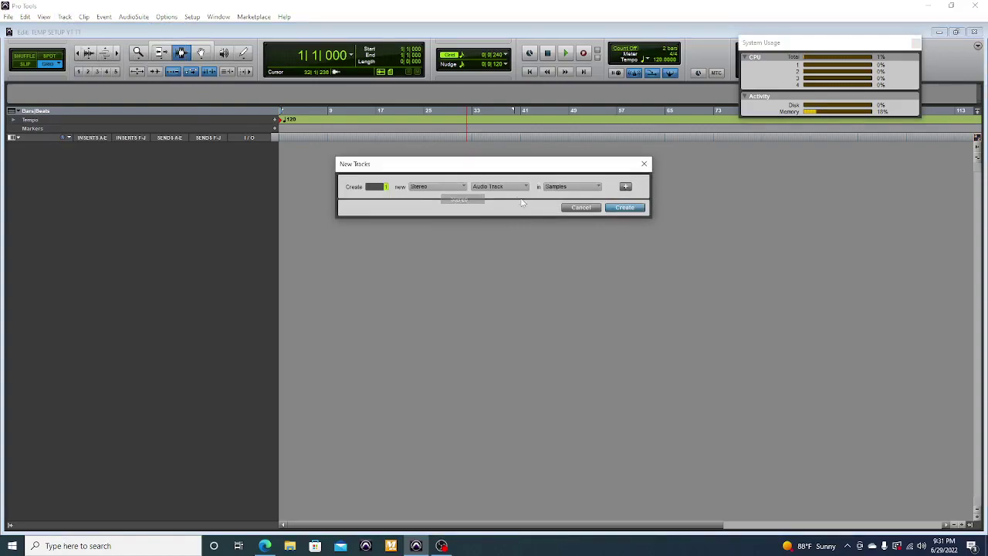
{"action": "left_click", "coordinate": [625, 186]}
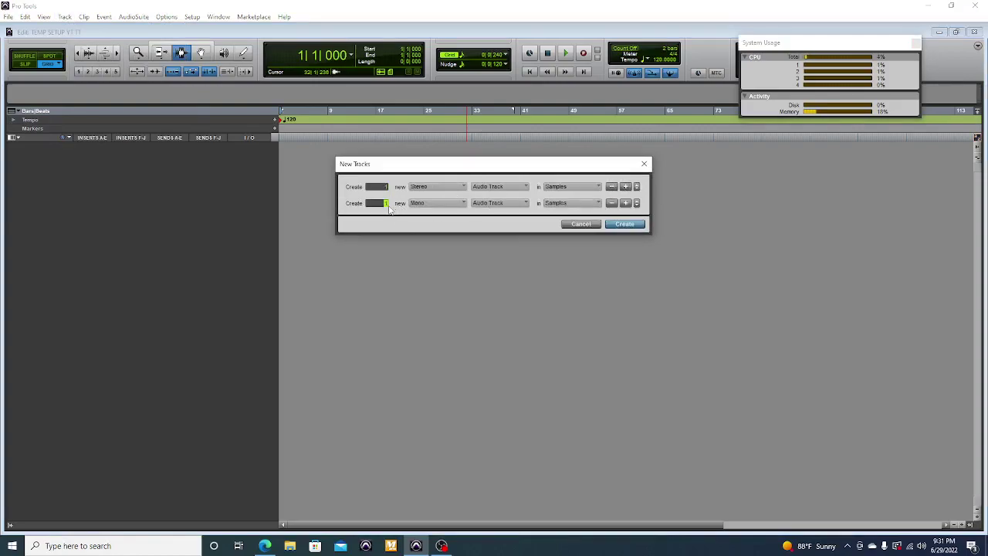
{"action": "left_click", "coordinate": [440, 207]}
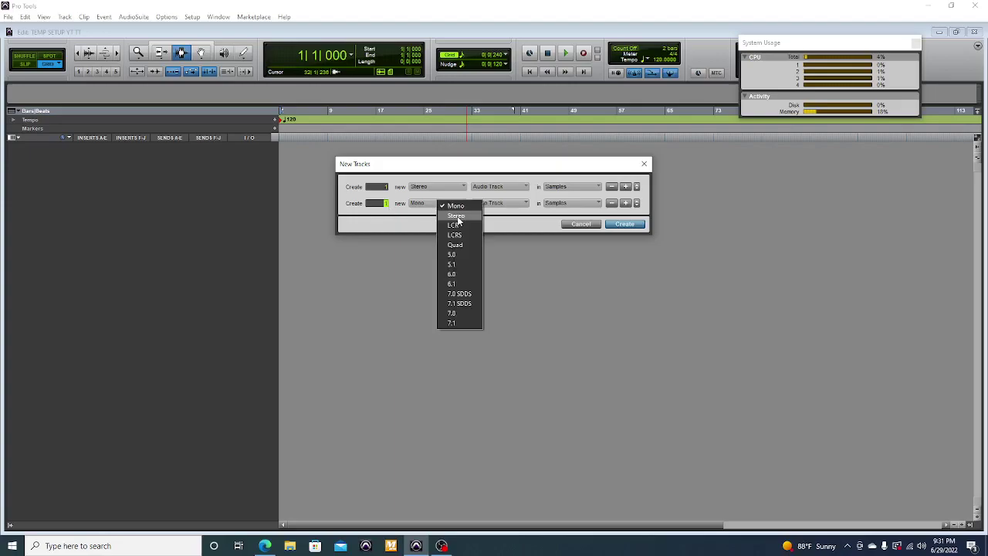
{"action": "left_click", "coordinate": [452, 207]}
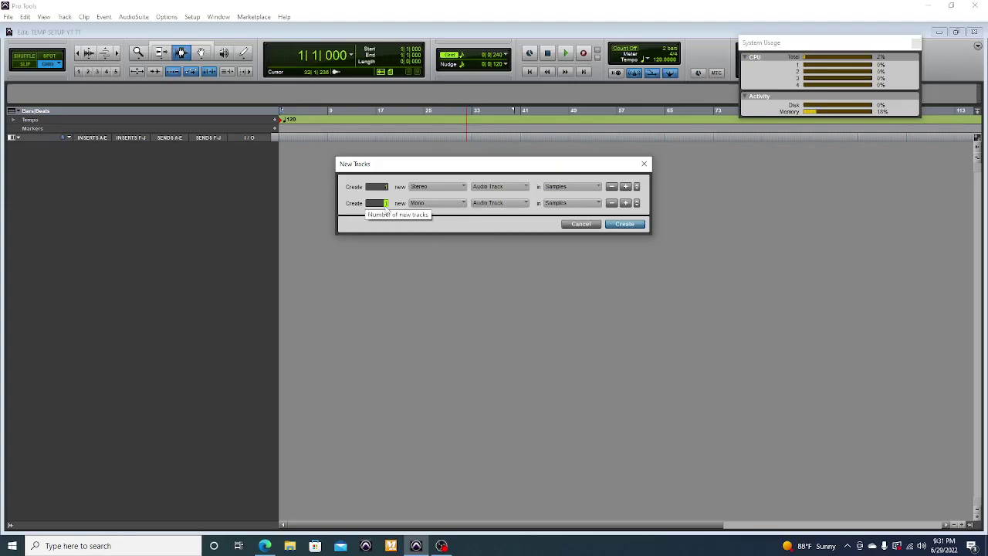
{"action": "type", "text": "8"}
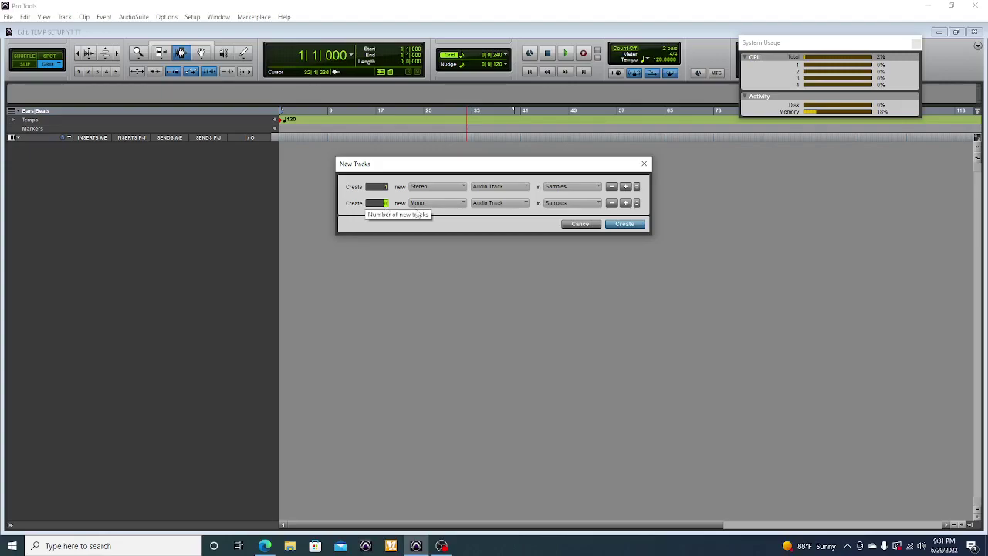
Step: Add six stereo Aux Input tracks to the new-track batch
{"action": "left_click", "coordinate": [626, 202]}
{"action": "left_click", "coordinate": [452, 222]}
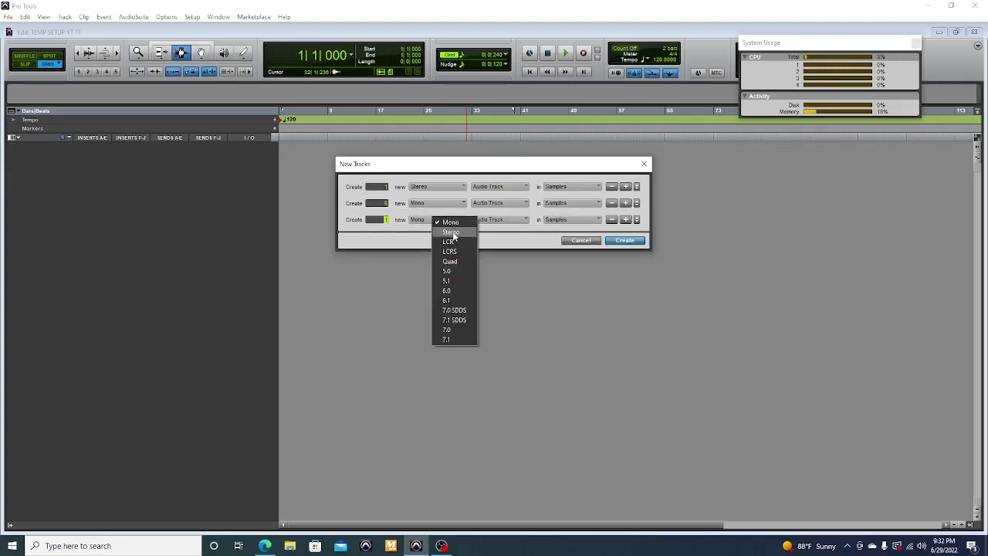
{"action": "left_click", "coordinate": [453, 233]}
{"action": "left_click", "coordinate": [500, 220]}
{"action": "left_click", "coordinate": [514, 231]}
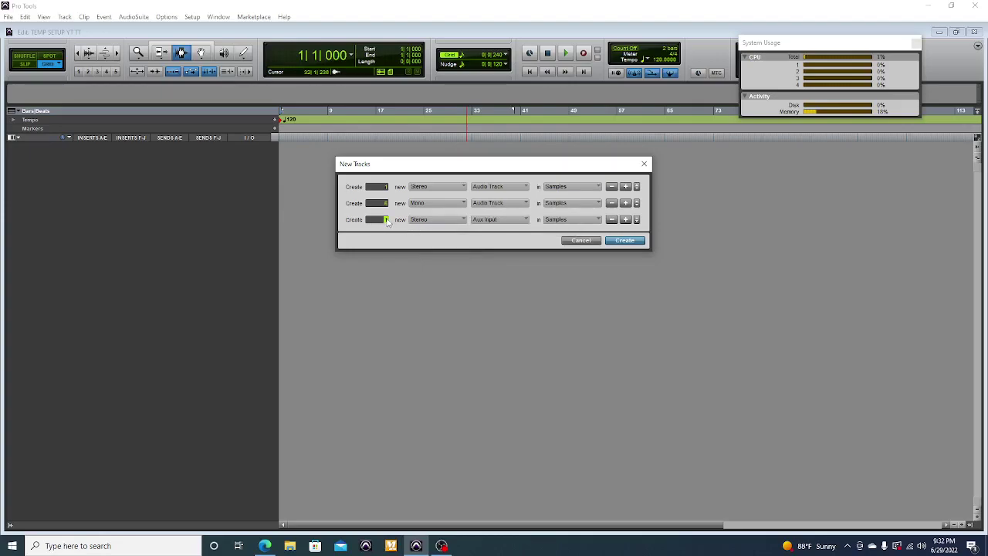
{"action": "type", "text": "6"}
Step: Add one stereo Master Fader to the new-track batch and create all the tracks
{"action": "left_click", "coordinate": [626, 220]}
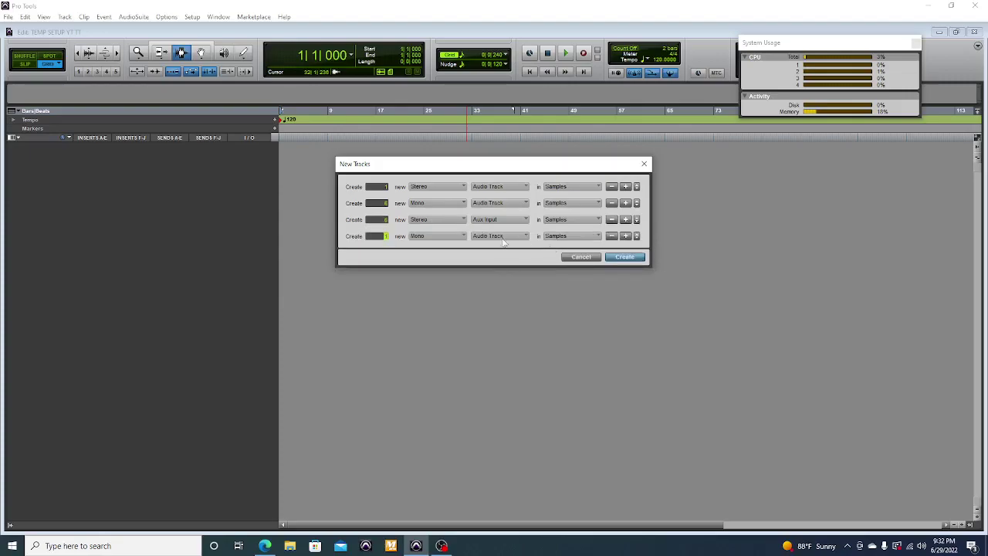
{"action": "left_click", "coordinate": [504, 242]}
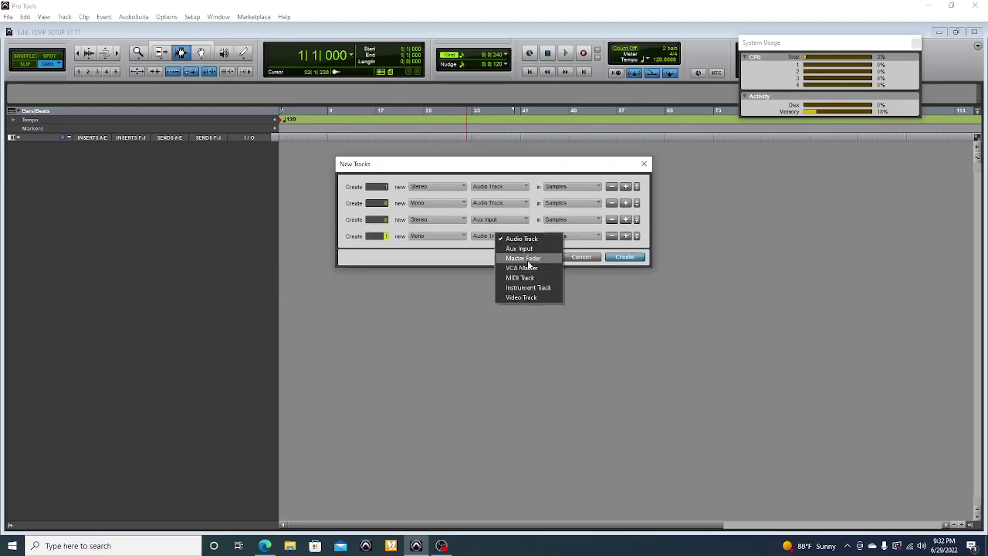
{"action": "left_click", "coordinate": [529, 260]}
{"action": "left_click", "coordinate": [434, 236]}
{"action": "left_click", "coordinate": [449, 248]}
{"action": "left_click", "coordinate": [620, 256]}
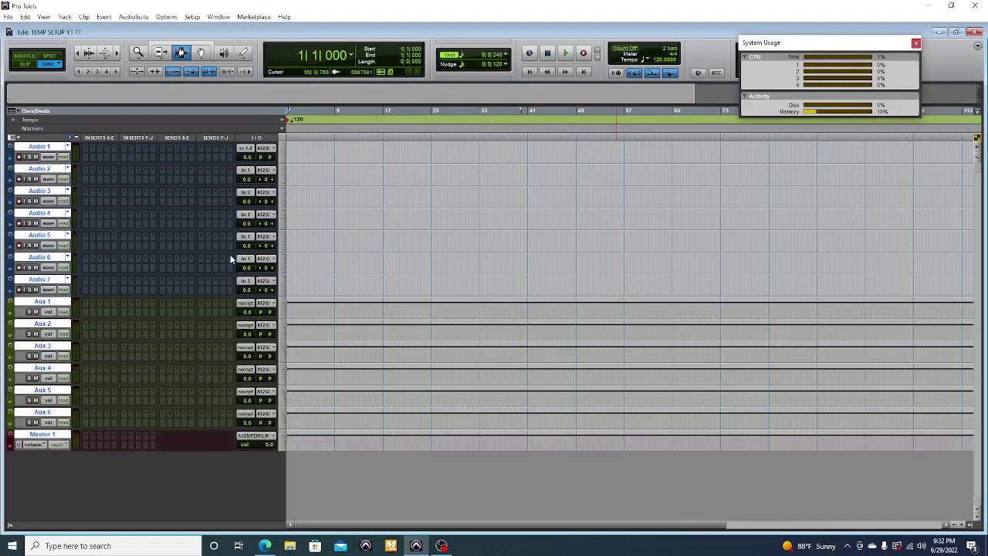
Step: Rename the Audio 1 track as BEAT and increase its track height
{"action": "double_click", "coordinate": [34, 150]}
{"action": "type", "text": "RF"}
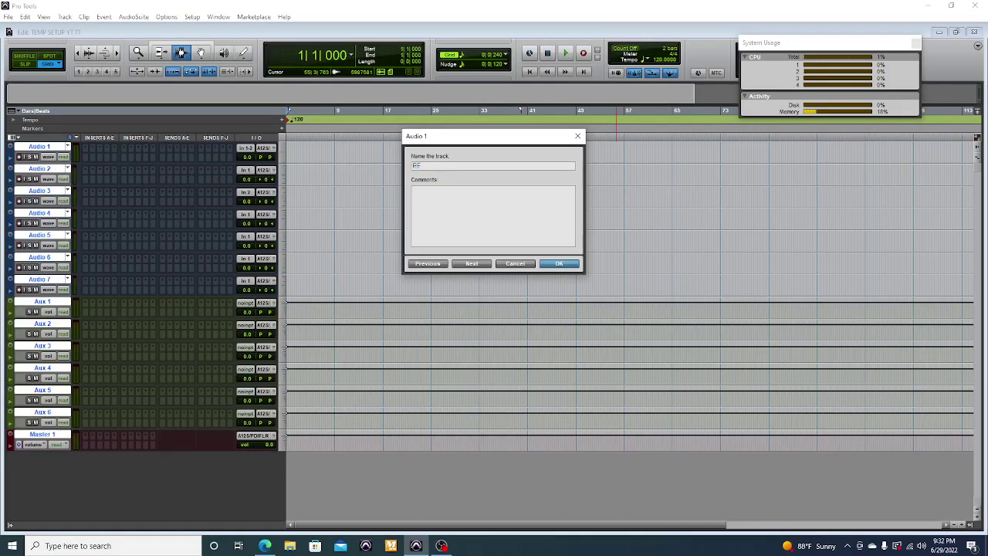
{"action": "type", "text": "AT"}
{"action": "key", "text": "Return"}
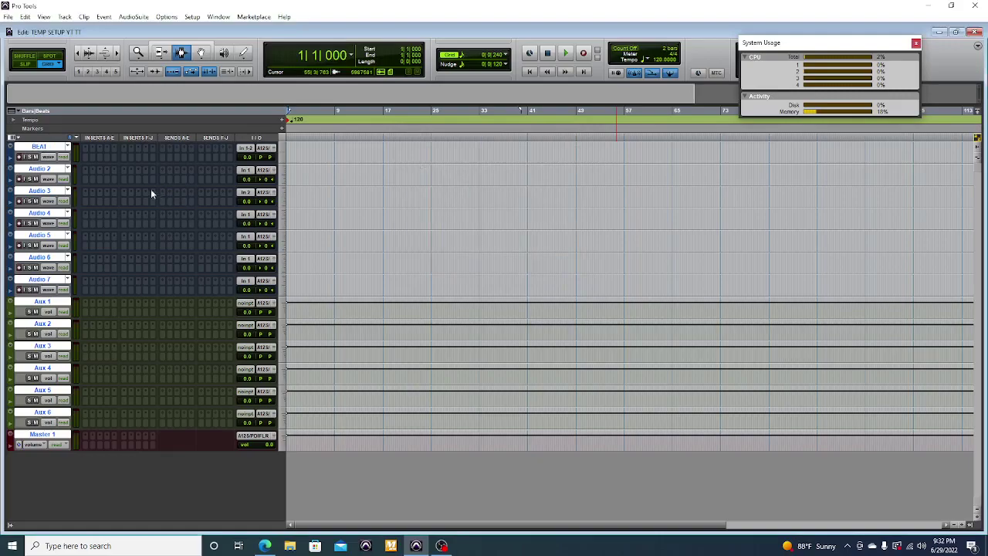
{"action": "key", "text": "ctrl+Up"}
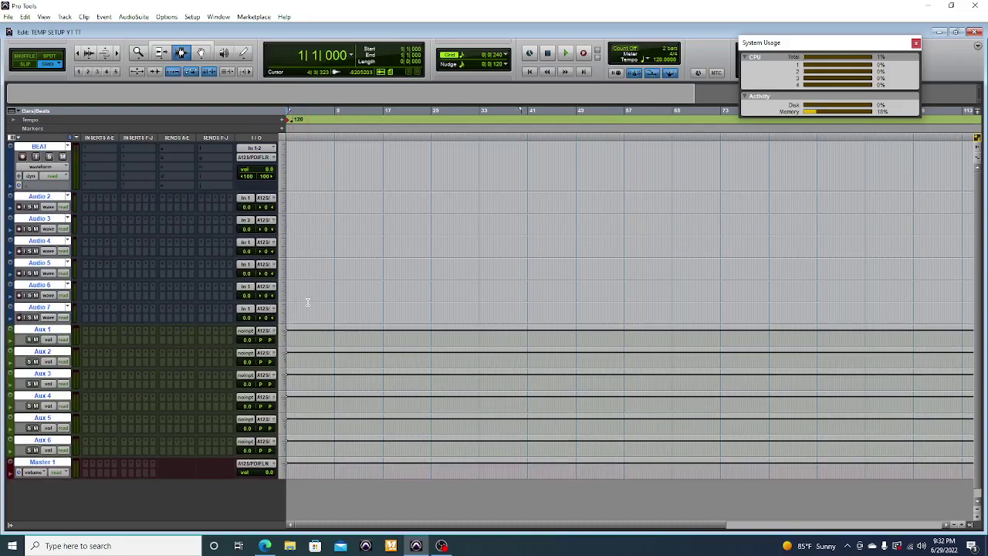
Step: Rename the Audio 2 and Audio 3 tracks as MV1 and MV2
{"action": "double_click", "coordinate": [47, 199]}
{"action": "type", "text": "MV1"}
{"action": "key", "text": "Return"}
{"action": "double_click", "coordinate": [46, 218]}
{"action": "type", "text": "MV2"}
{"action": "key", "text": "Return"}
Step: Rename the Audio 4 and Audio 5 tracks as MV3 and MV4
{"action": "double_click", "coordinate": [55, 243]}
{"action": "type", "text": "M"}
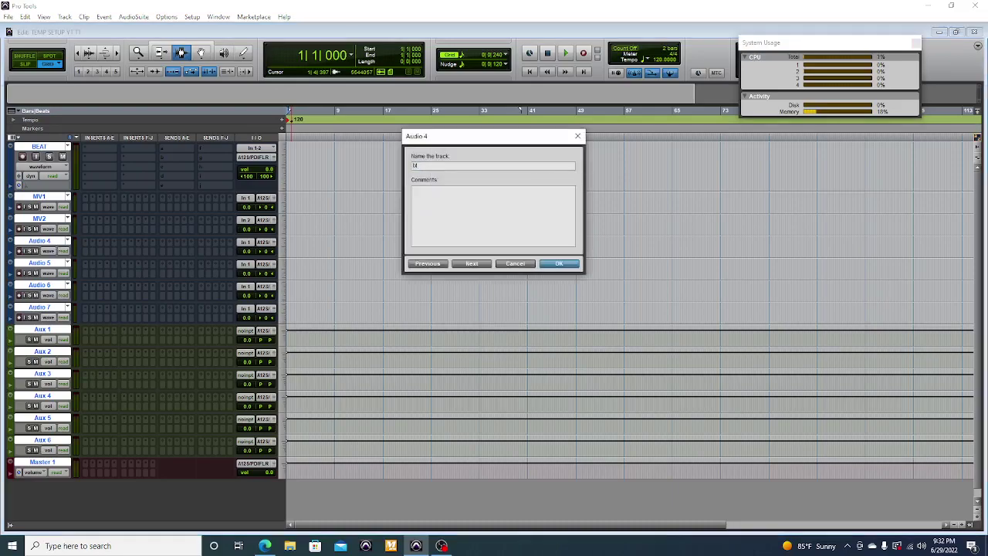
{"action": "type", "text": "V3"}
{"action": "key", "text": "Return"}
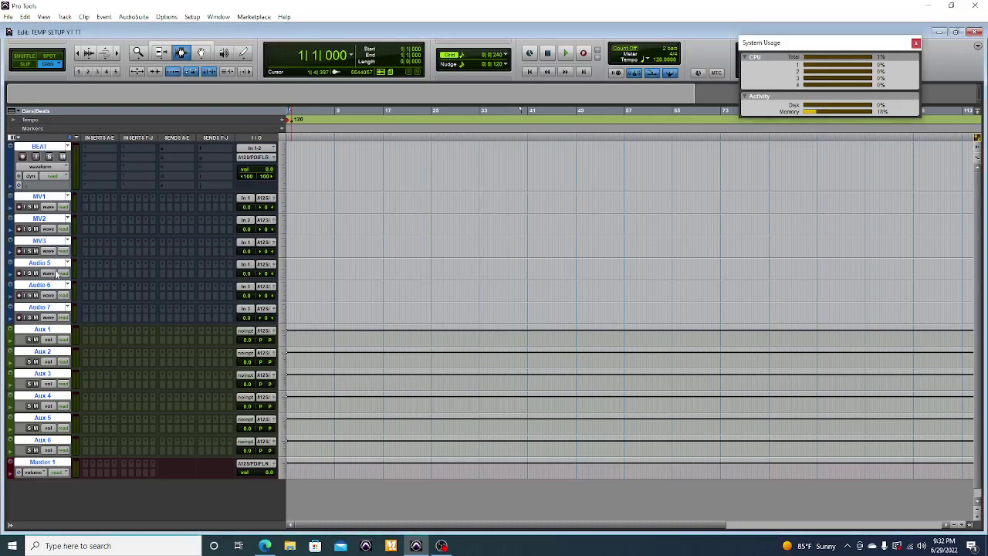
{"action": "double_click", "coordinate": [54, 265]}
{"action": "type", "text": "MV4"}
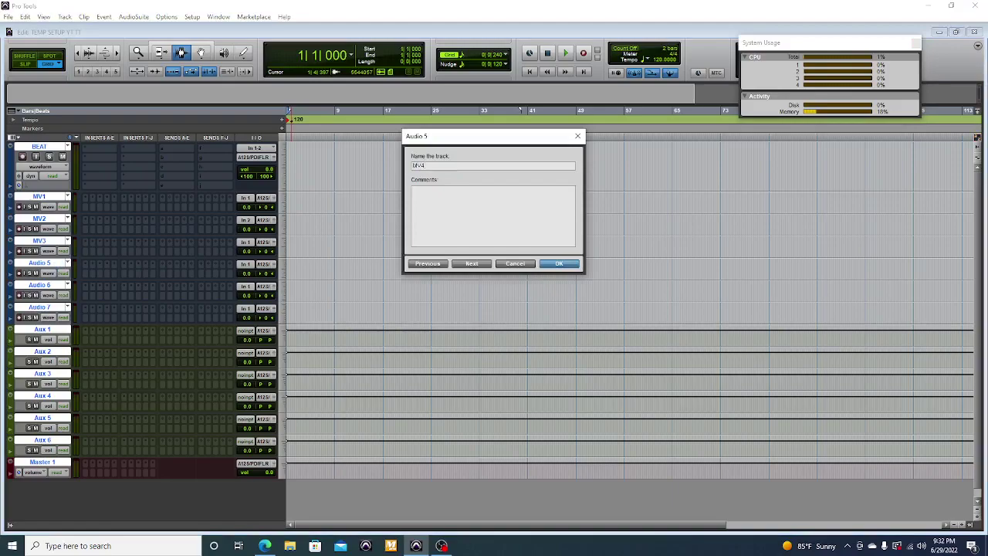
{"action": "key", "text": "Return"}
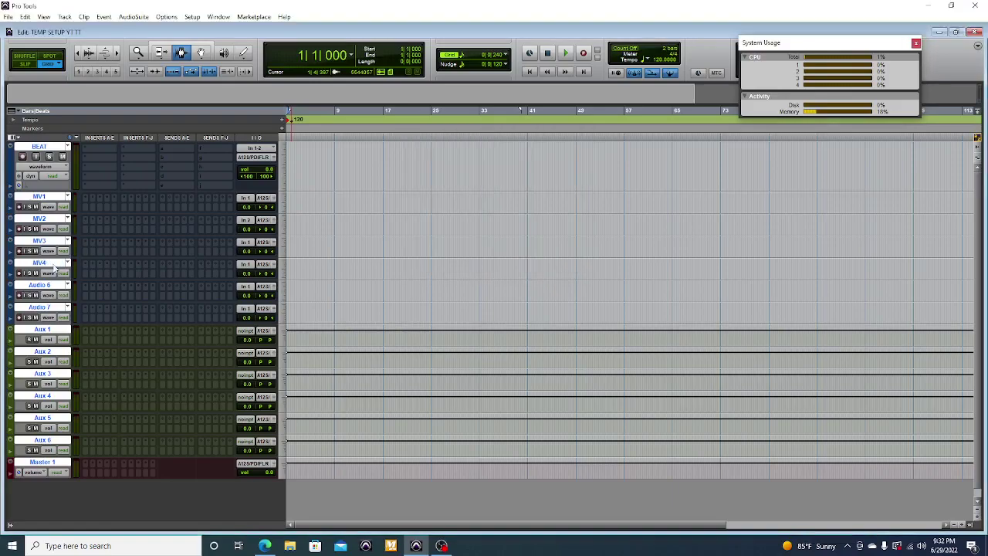
Step: Rename the Audio 6 and Audio 7 tracks as AD1 and AD2
{"action": "double_click", "coordinate": [55, 288]}
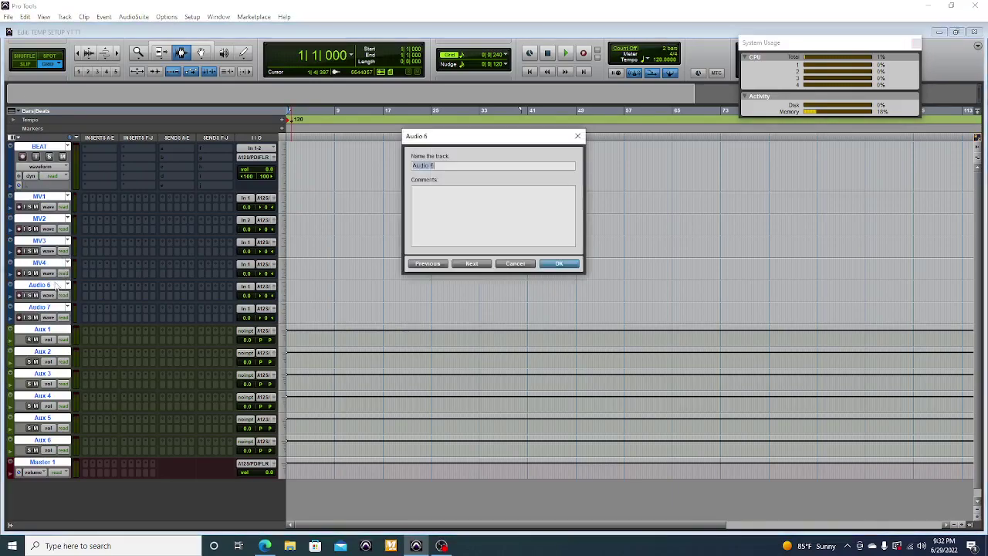
{"action": "type", "text": "AD1"}
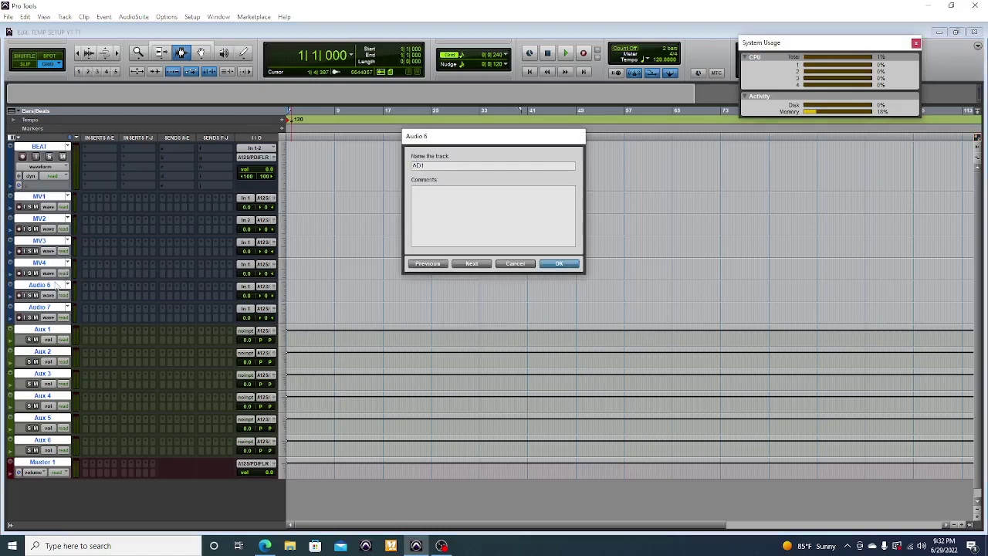
{"action": "key", "text": "Return"}
{"action": "double_click", "coordinate": [51, 308]}
{"action": "type", "text": "AD2"}
{"action": "key", "text": "Return"}
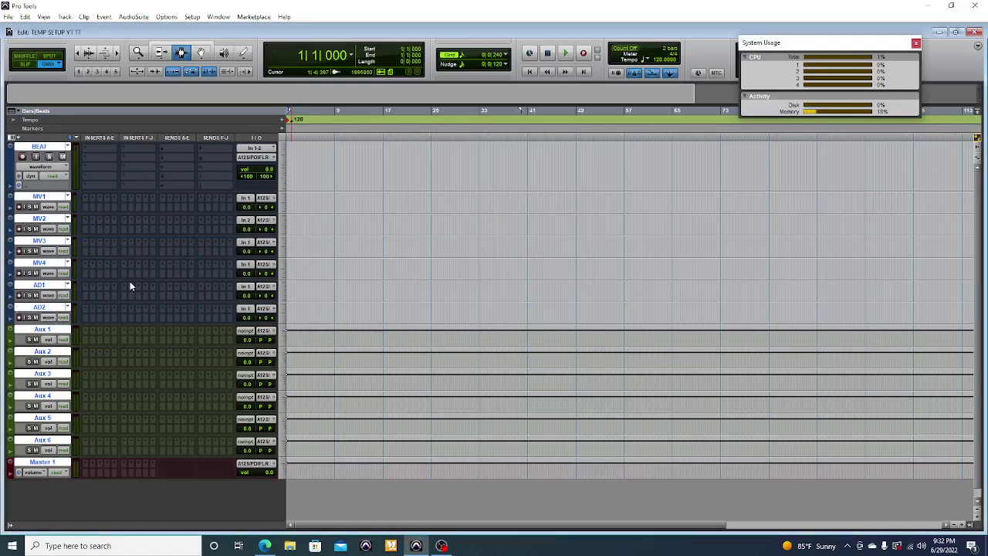
Step: Rename the MV1 track as TRACKING
{"action": "double_click", "coordinate": [48, 198]}
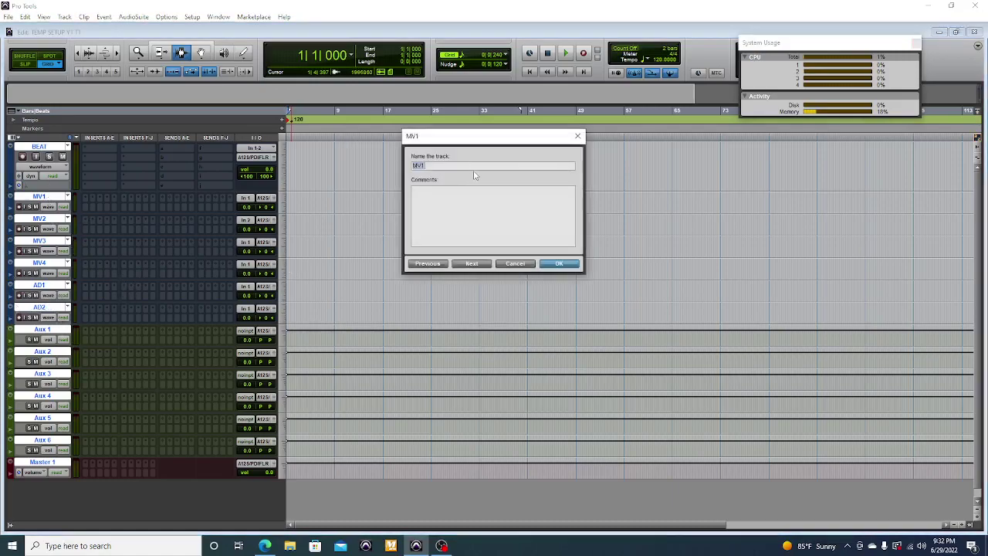
{"action": "key", "text": "BackSpace"}
{"action": "type", "text": "TRACKING"}
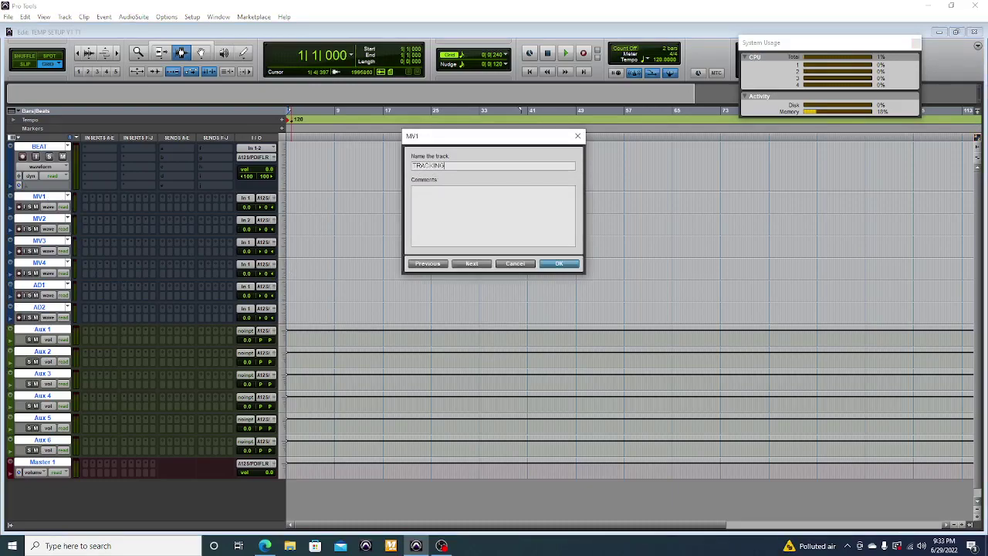
{"action": "key", "text": "Return"}
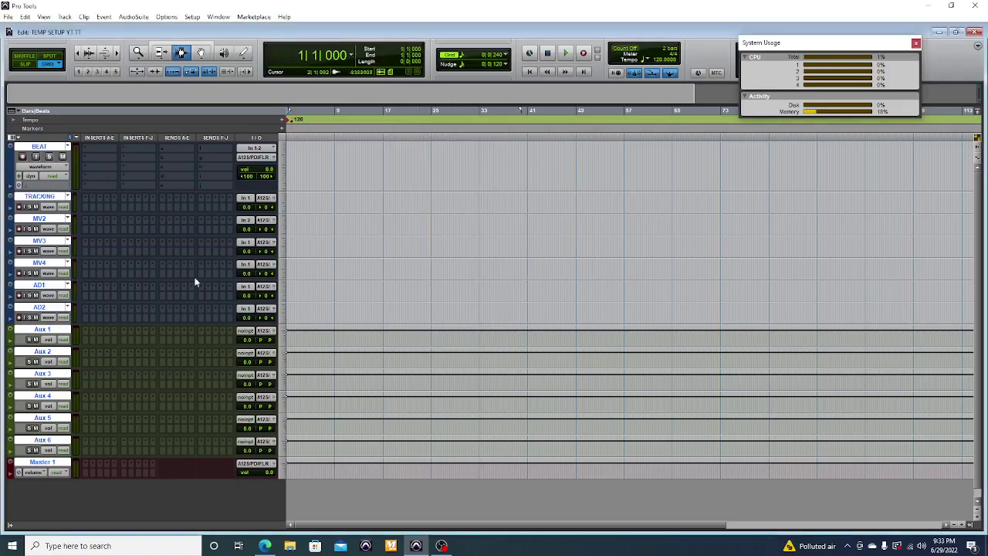
Step: Color only the TRACKING track red using the color palette, then close the palette
{"action": "double_click", "coordinate": [14, 204]}
{"action": "left_click", "coordinate": [429, 233]}
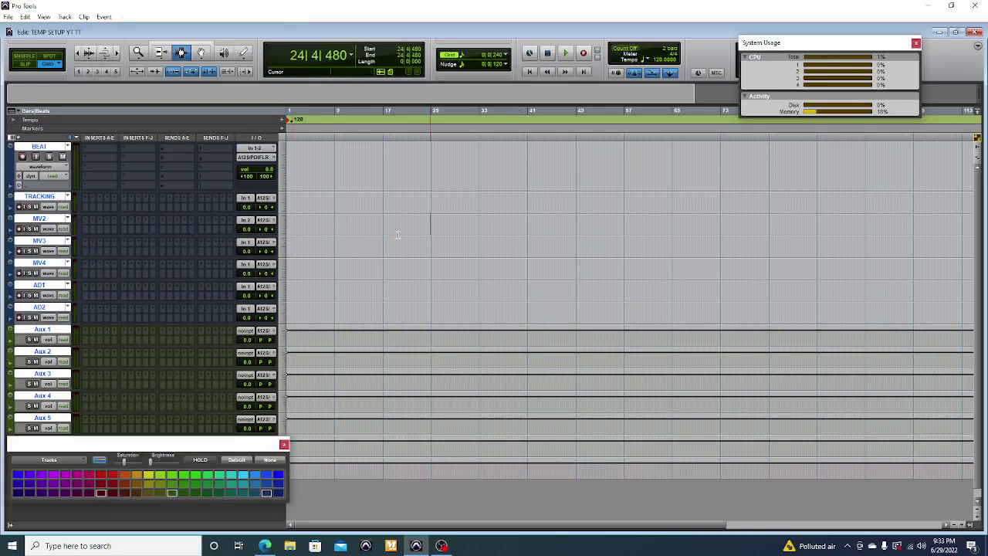
{"action": "right_click", "coordinate": [47, 196]}
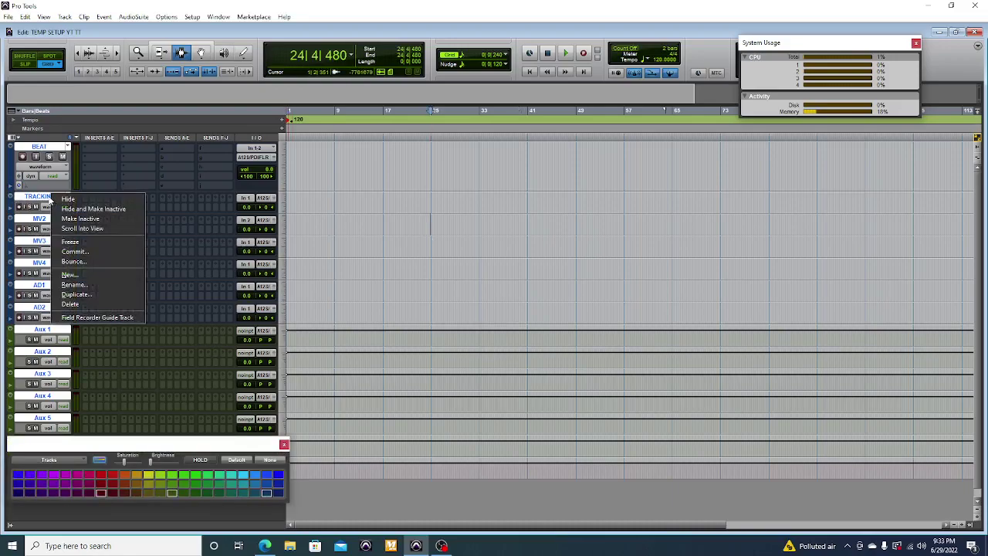
{"action": "left_click", "coordinate": [45, 200]}
{"action": "left_click", "coordinate": [45, 198]}
{"action": "left_click", "coordinate": [100, 475]}
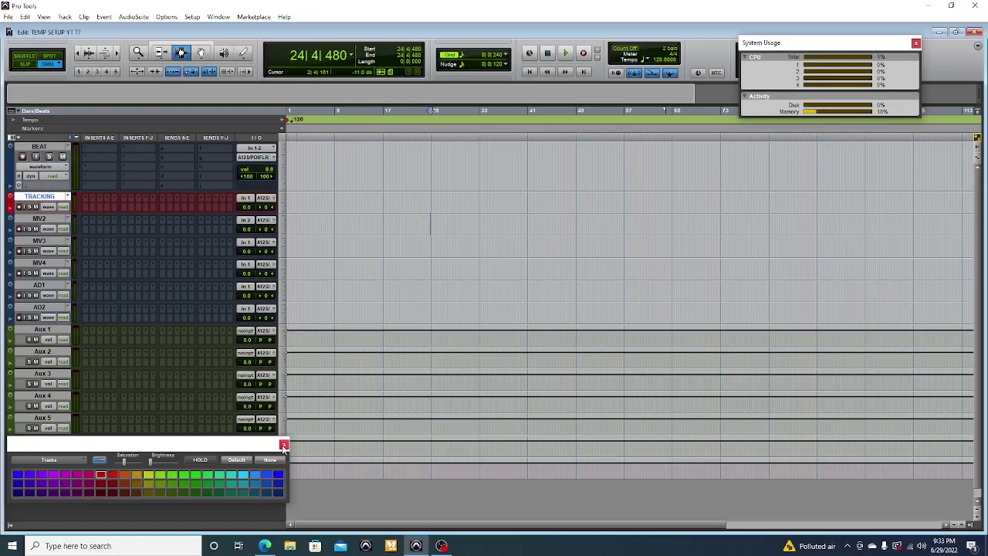
{"action": "left_click", "coordinate": [284, 446]}
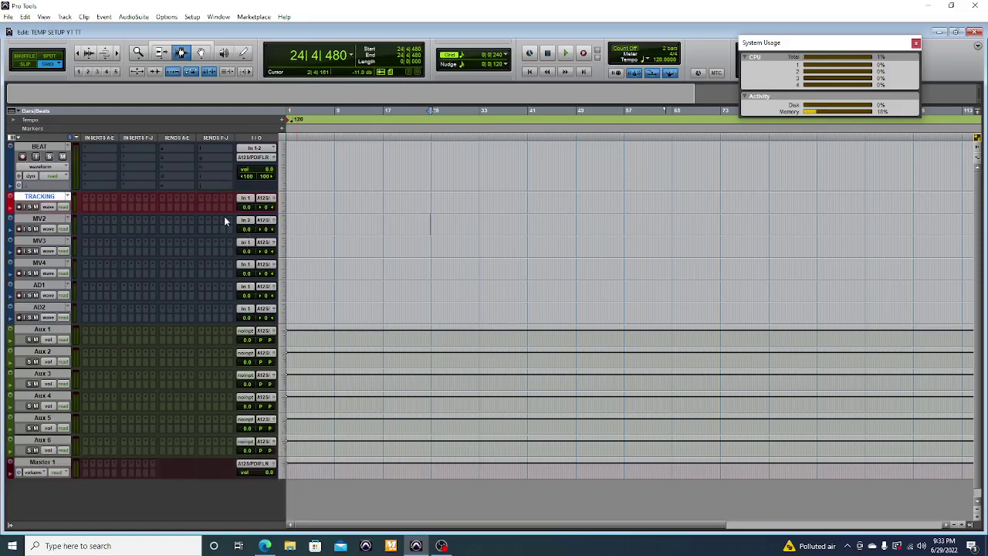
Step: Check the interface inputs available for the TRACKING track
{"action": "left_click", "coordinate": [240, 200]}
{"action": "mouse_move", "coordinate": [292, 215]}
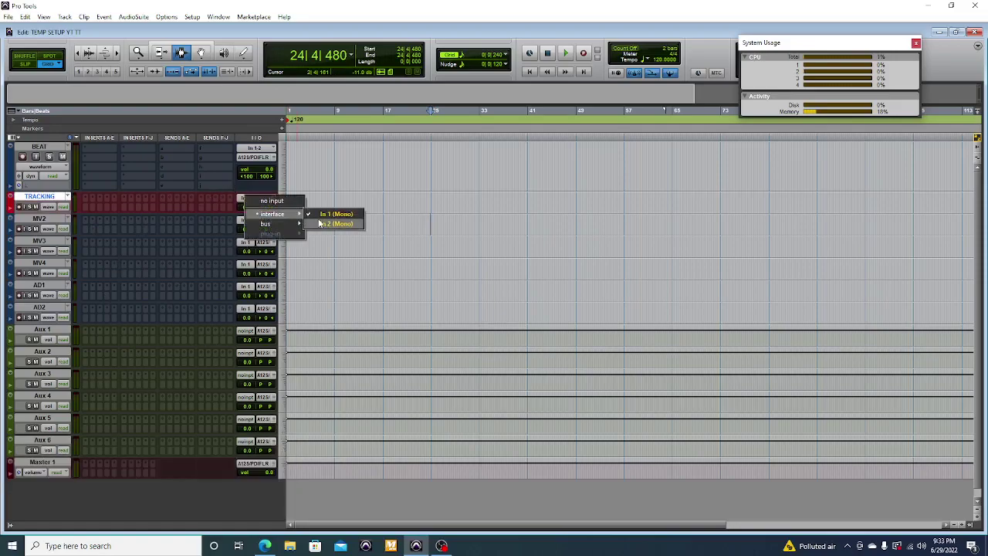
{"action": "left_click", "coordinate": [320, 223]}
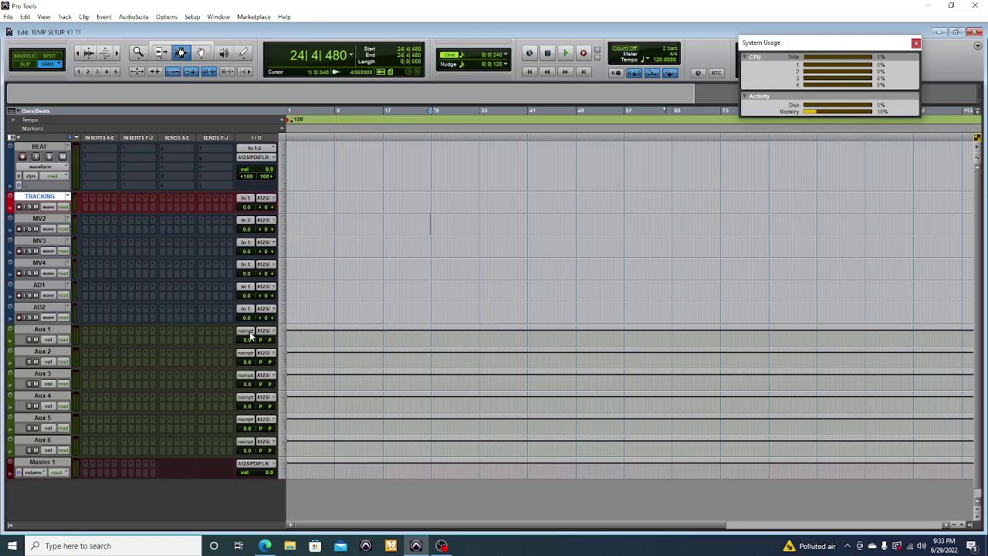
Step: Set the input of Aux 1 to Bus 1-2 (Stereo) and rename that bus MVB
{"action": "left_click", "coordinate": [249, 336]}
{"action": "mouse_move", "coordinate": [274, 357]}
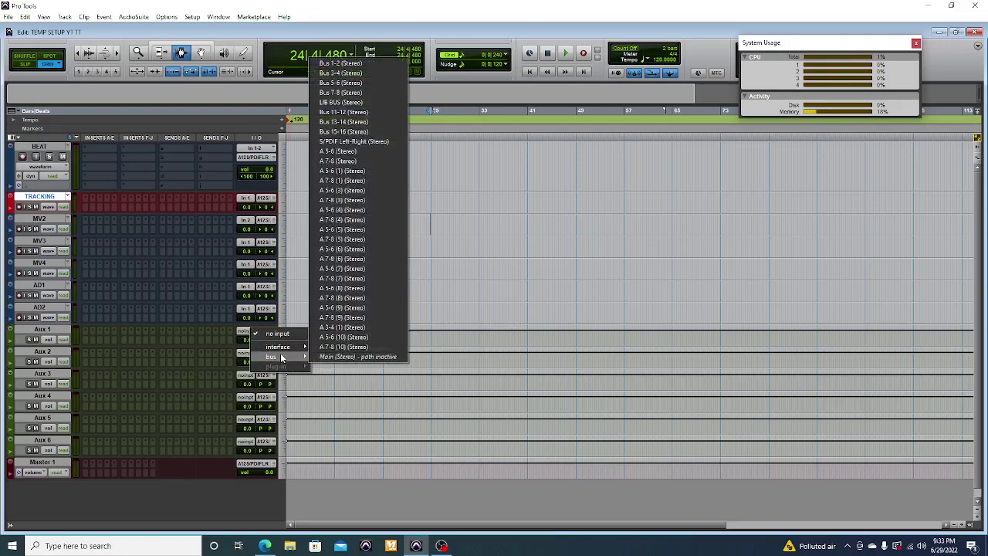
{"action": "left_click", "coordinate": [341, 62]}
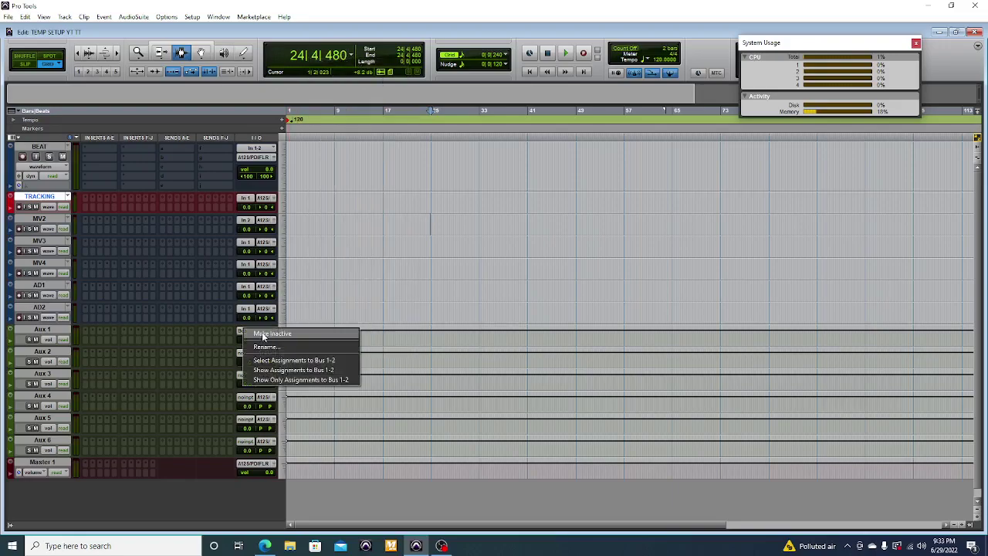
{"action": "left_click", "coordinate": [266, 349]}
{"action": "type", "text": "V"}
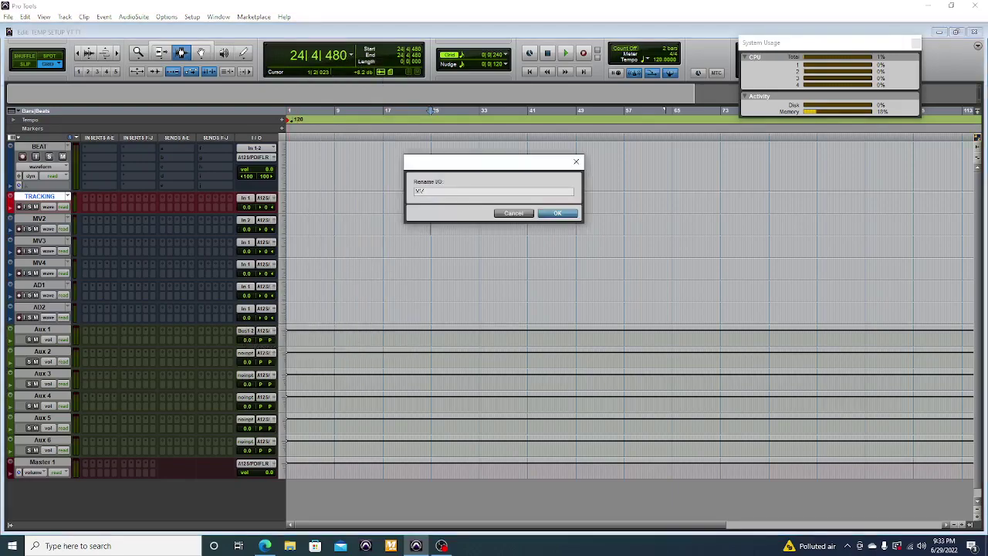
{"action": "type", "text": "B"}
{"action": "key", "text": "Return"}
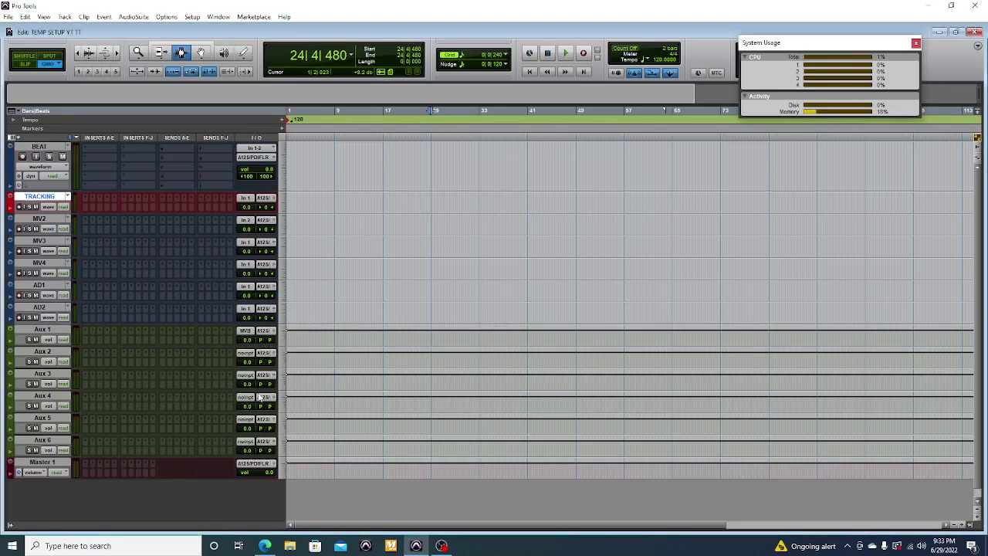
Step: Set the input of Aux 2 to Bus 3-4 (Stereo) and rename that bus LIB BUS
{"action": "left_click", "coordinate": [247, 355]}
{"action": "mouse_move", "coordinate": [278, 382]}
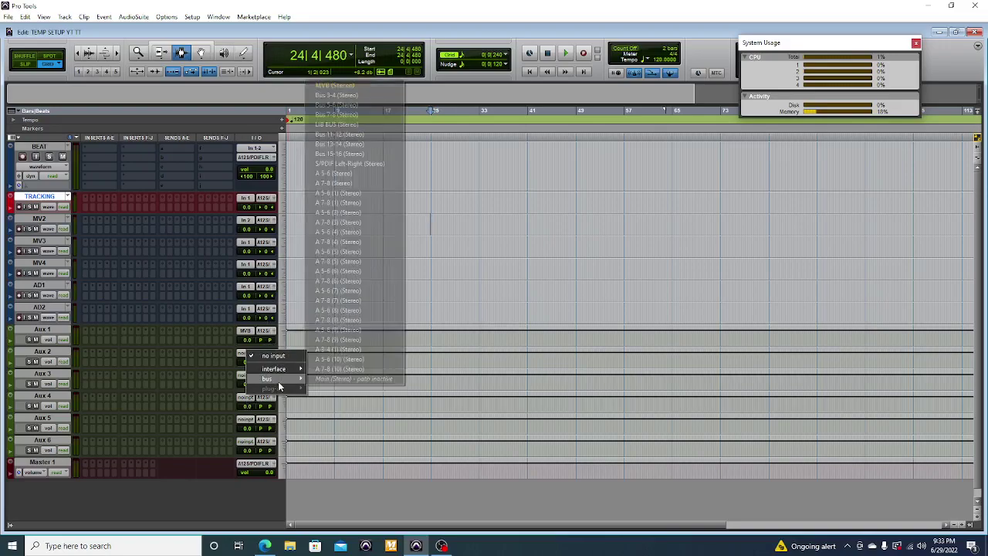
{"action": "left_click", "coordinate": [348, 95]}
{"action": "right_click", "coordinate": [246, 352]}
{"action": "left_click", "coordinate": [288, 369]}
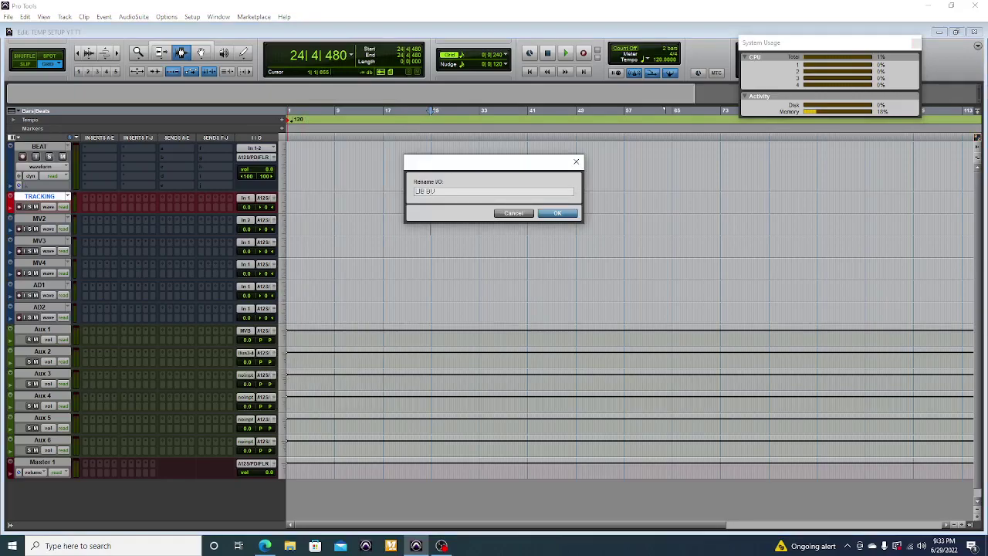
{"action": "type", "text": "LIB BUS"}
{"action": "key", "text": "Return"}
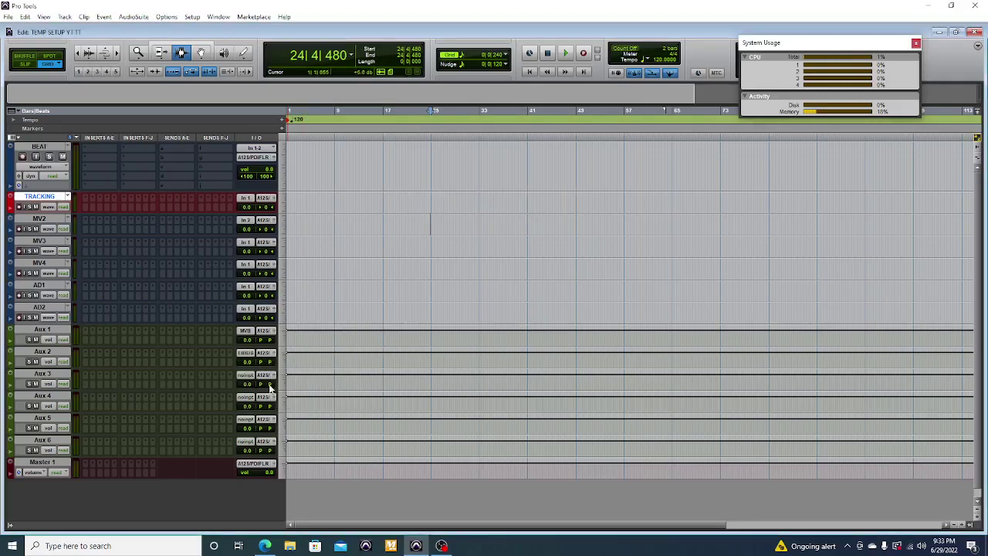
Step: Set the input of Aux 3 to Bus 5-6 (Stereo) and rename that bus DUBS
{"action": "left_click", "coordinate": [251, 379]}
{"action": "mouse_move", "coordinate": [292, 401]}
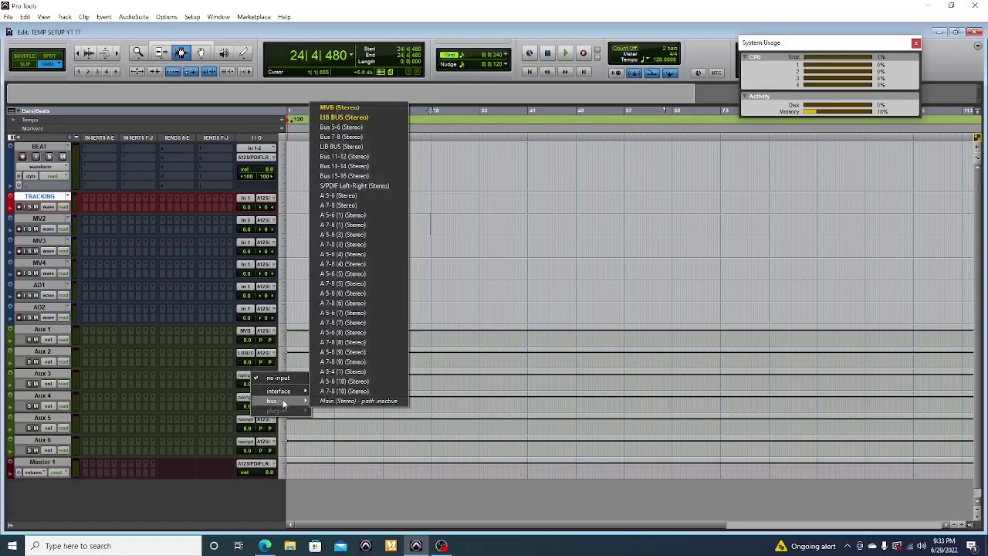
{"action": "left_click", "coordinate": [334, 127]}
{"action": "right_click", "coordinate": [249, 377]}
{"action": "left_click", "coordinate": [292, 393]}
{"action": "type", "text": "BuBS"}
{"action": "key", "text": "Return"}
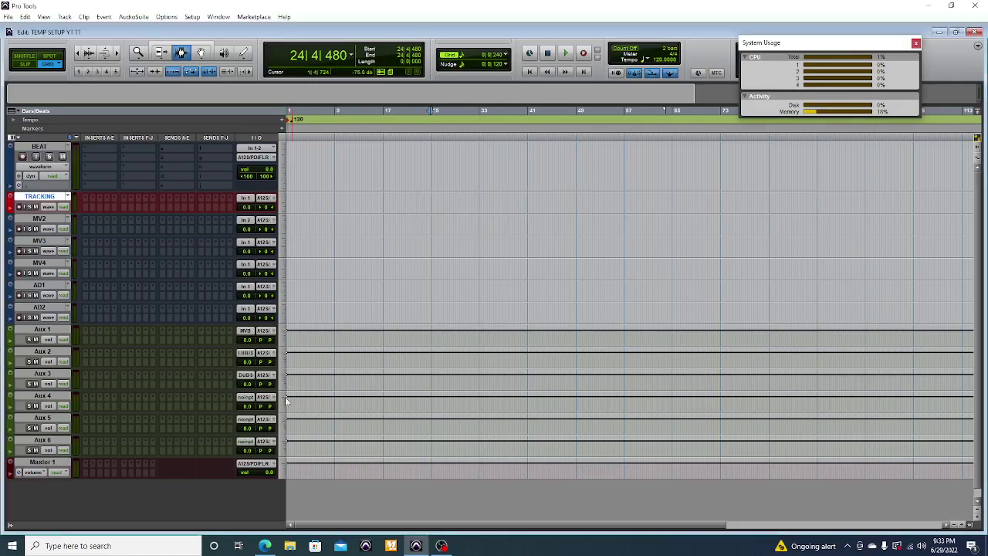
Step: Set the input of Aux 4 to Bus 7-8 (Stereo) and rename that bus REVERB
{"action": "left_click", "coordinate": [254, 401]}
{"action": "mouse_move", "coordinate": [282, 424]}
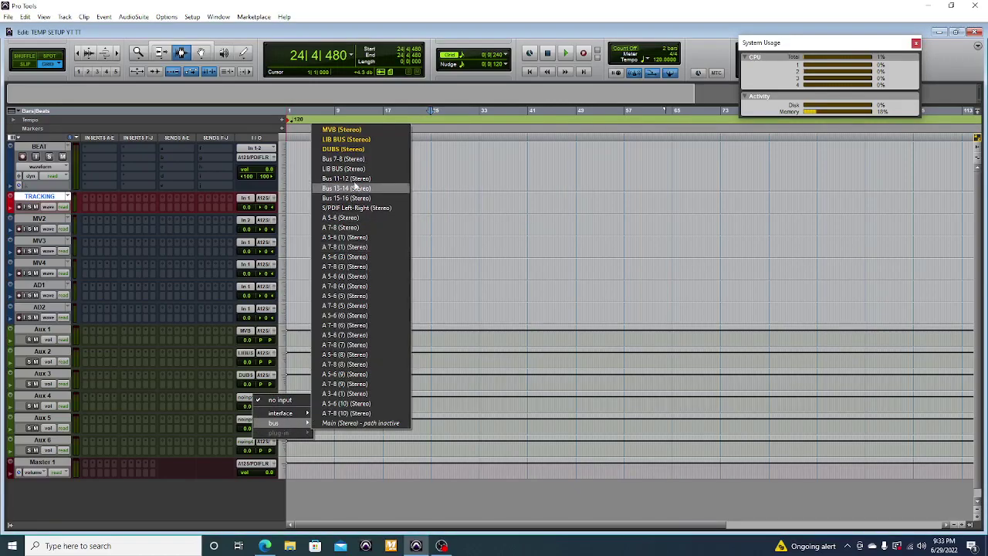
{"action": "left_click", "coordinate": [352, 159]}
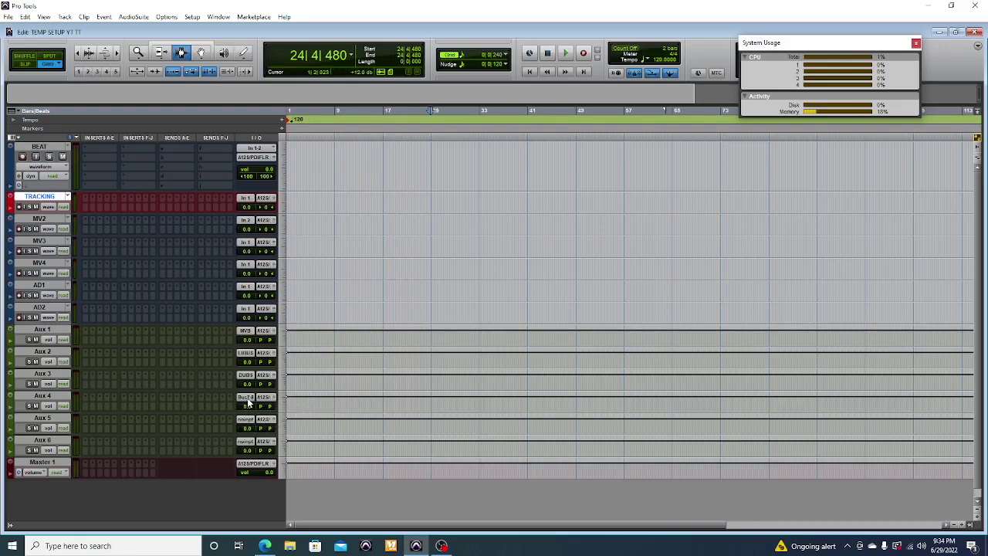
{"action": "right_click", "coordinate": [248, 402]}
{"action": "left_click", "coordinate": [308, 410]}
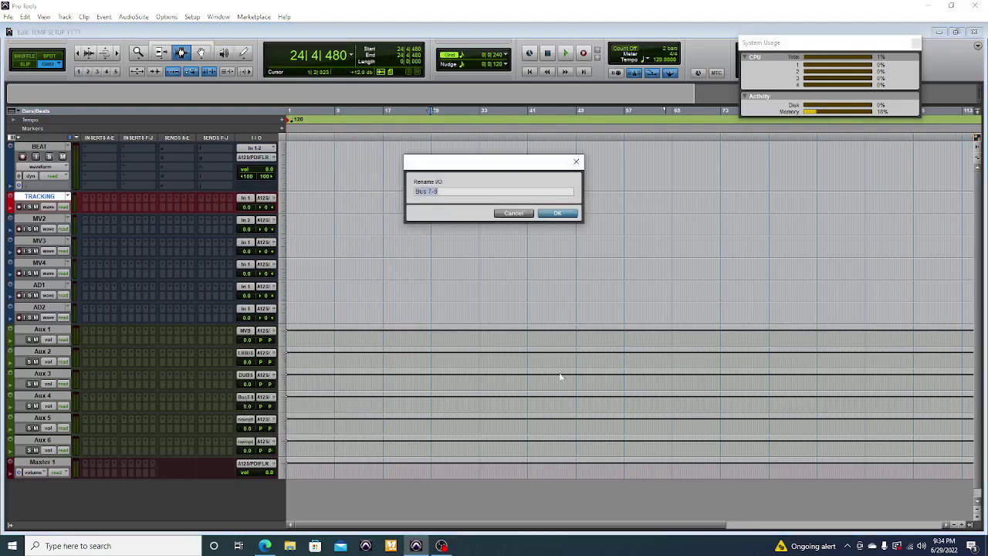
{"action": "key", "text": "BackSpace"}
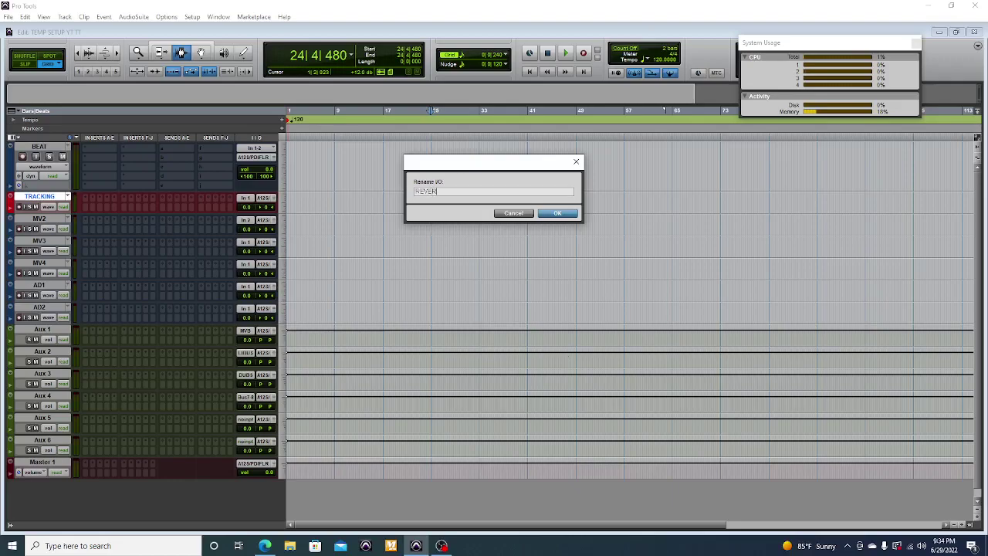
{"action": "key", "text": "Return"}
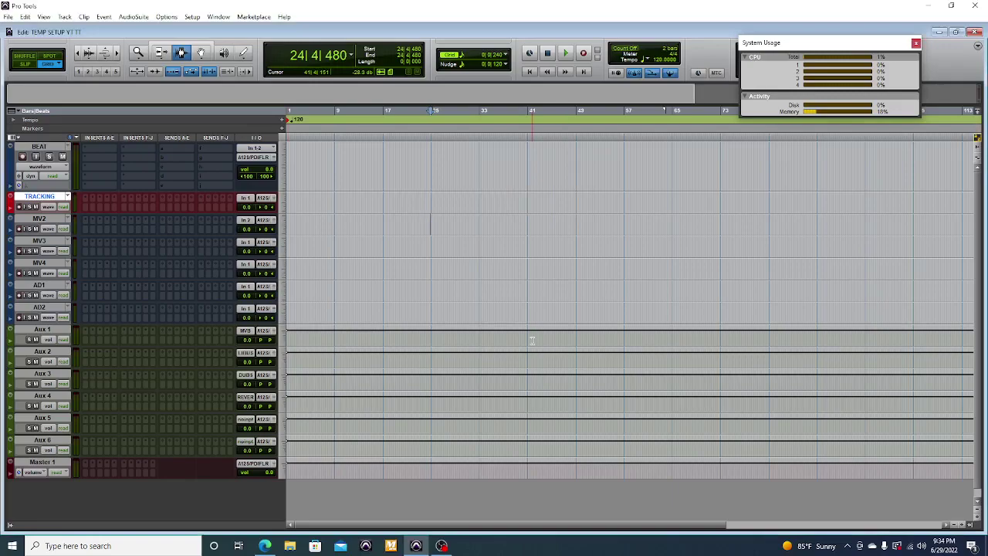
{"action": "left_click", "coordinate": [245, 421]}
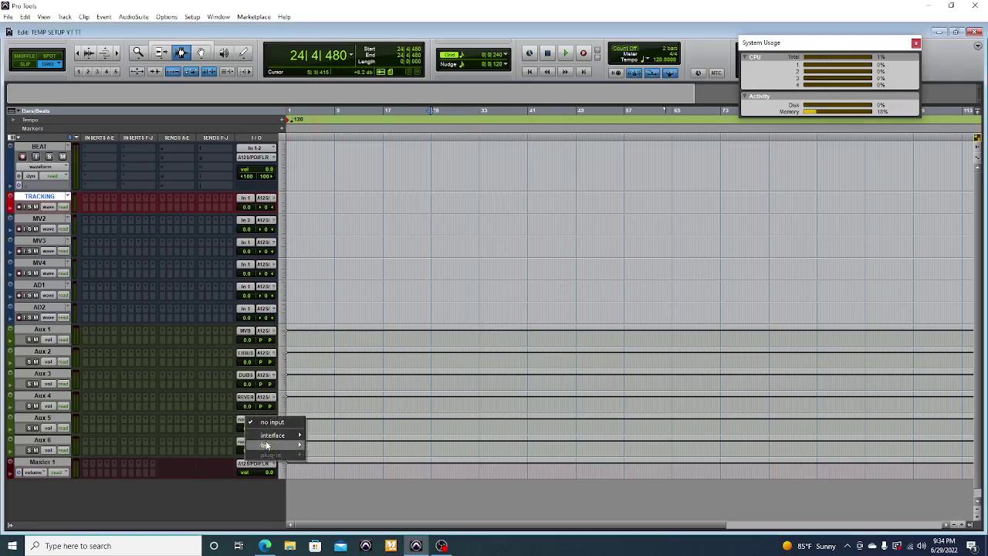
{"action": "mouse_move", "coordinate": [295, 448]}
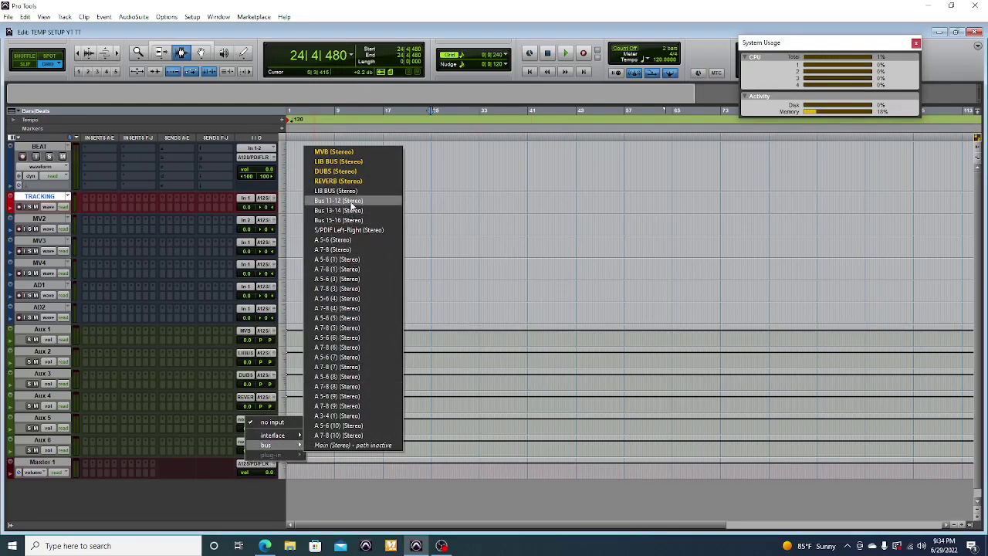
{"action": "left_click", "coordinate": [214, 477]}
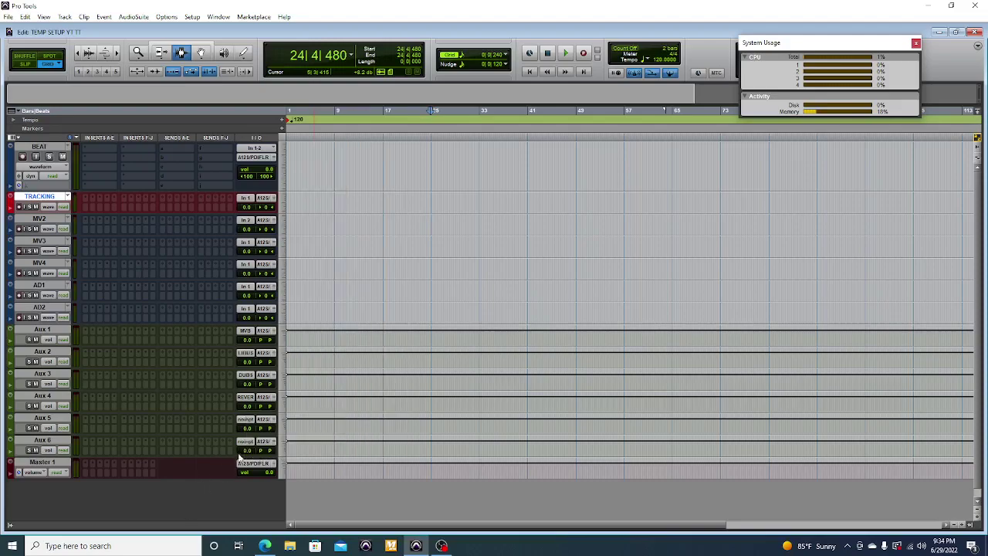
Step: Set the input of Aux 5 to Bus 11-12 (Stereo) and rename that bus DELAY
{"action": "left_click", "coordinate": [247, 419]}
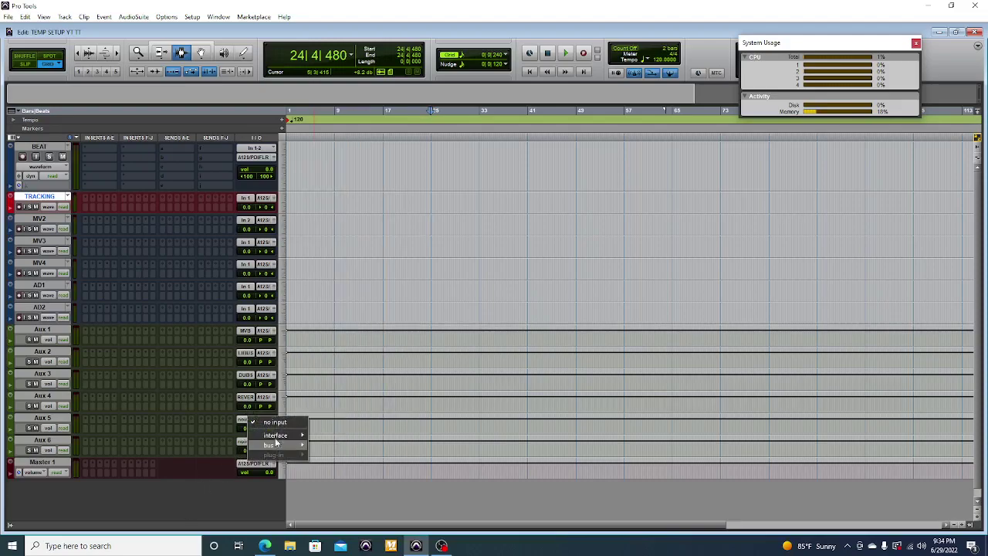
{"action": "mouse_move", "coordinate": [279, 448]}
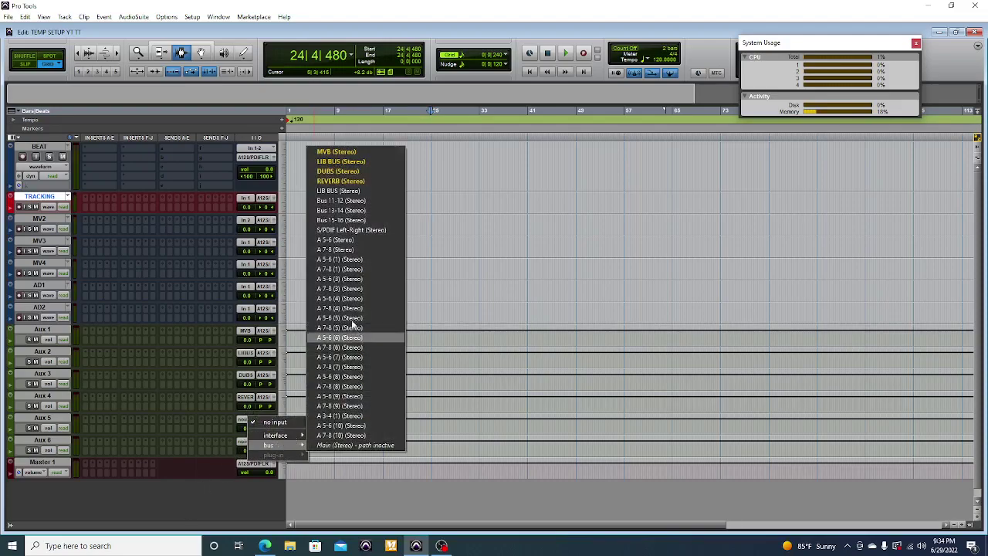
{"action": "left_click", "coordinate": [355, 205]}
{"action": "right_click", "coordinate": [251, 422]}
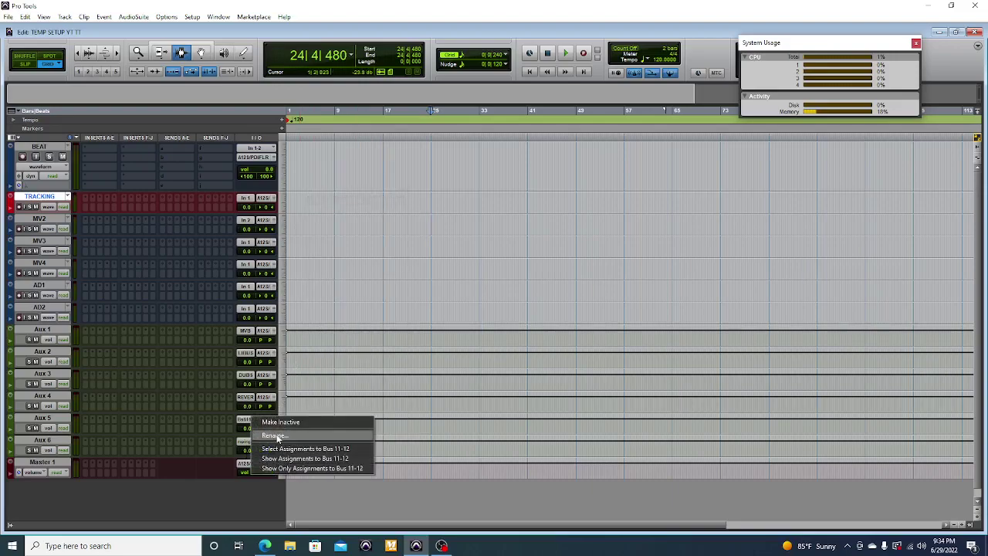
{"action": "left_click", "coordinate": [280, 437]}
{"action": "type", "text": "DELAY"}
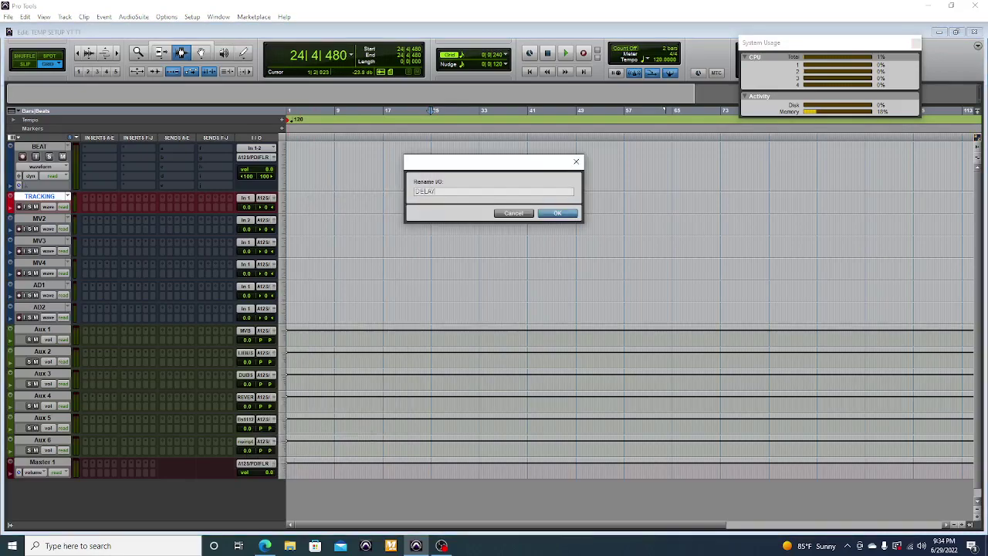
{"action": "key", "text": "Return"}
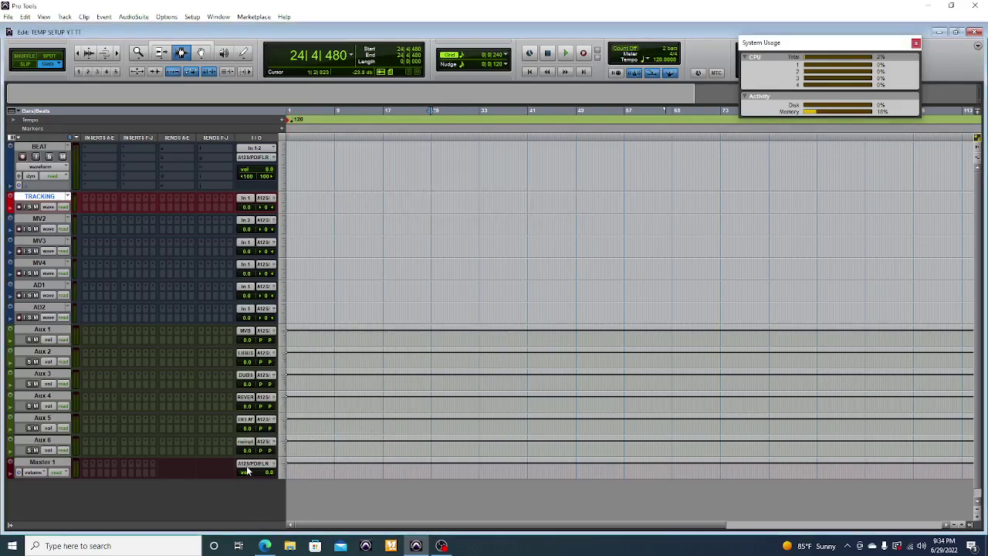
Step: Set the input of Aux 6 to A 5-6 (Stereo) and rename that bus FLANGER
{"action": "left_click", "coordinate": [245, 441]}
{"action": "mouse_move", "coordinate": [286, 467]}
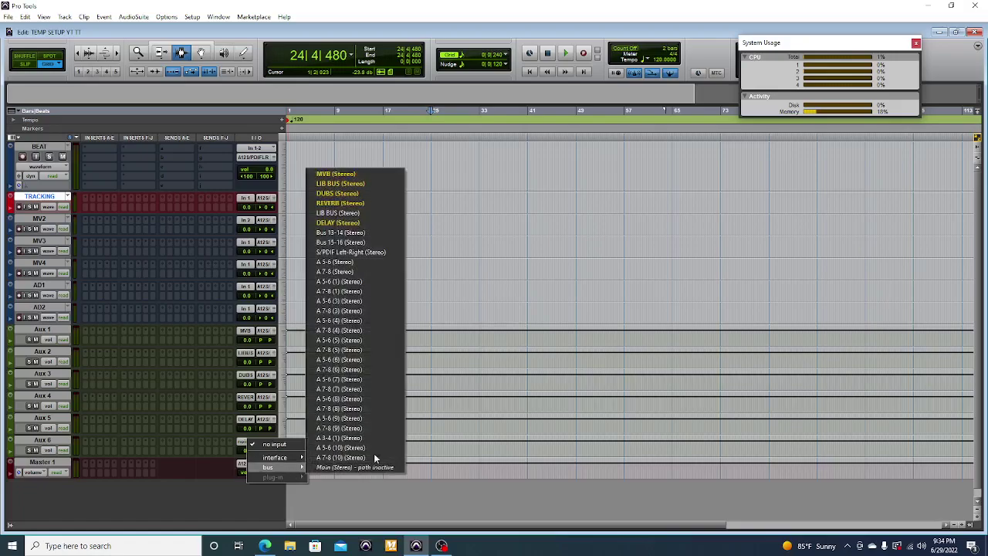
{"action": "left_click", "coordinate": [363, 262]}
{"action": "right_click", "coordinate": [247, 442]}
{"action": "left_click", "coordinate": [266, 455]}
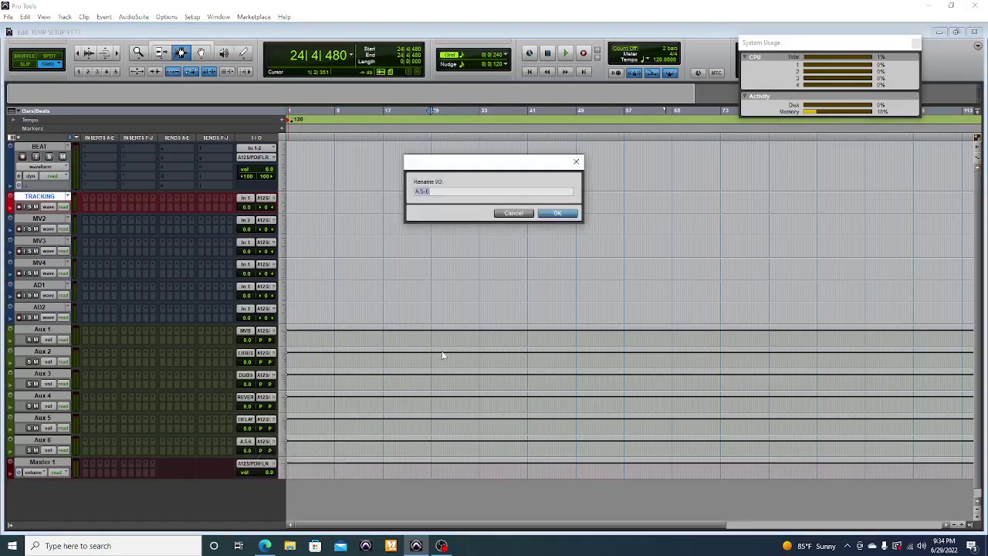
{"action": "type", "text": "FLANGER"}
{"action": "key", "text": "Return"}
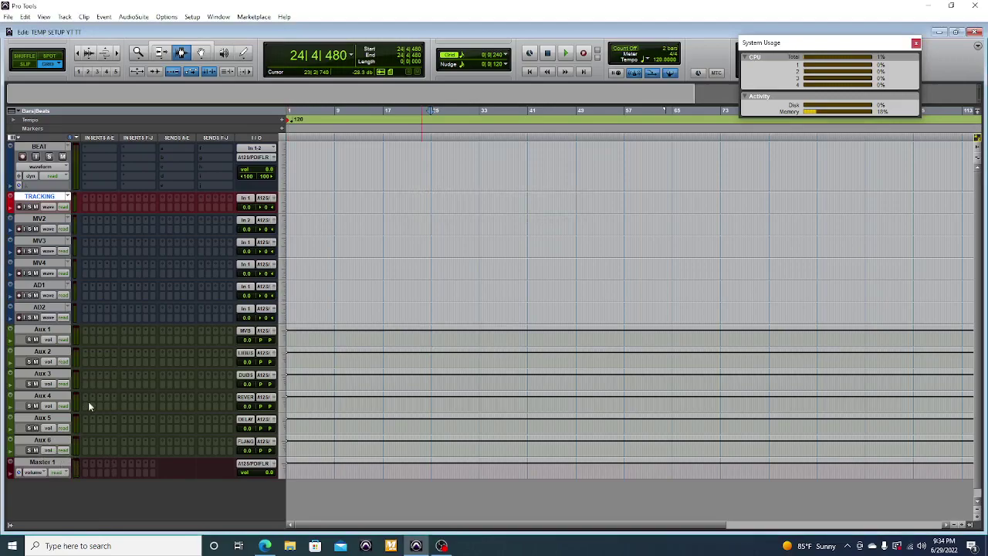
Step: Bring up the multichannel EQ plug-in choices for the first insert slot of Aux 1
{"action": "left_click", "coordinate": [89, 343]}
{"action": "left_click", "coordinate": [87, 340]}
{"action": "left_click", "coordinate": [87, 342]}
{"action": "mouse_move", "coordinate": [135, 356]}
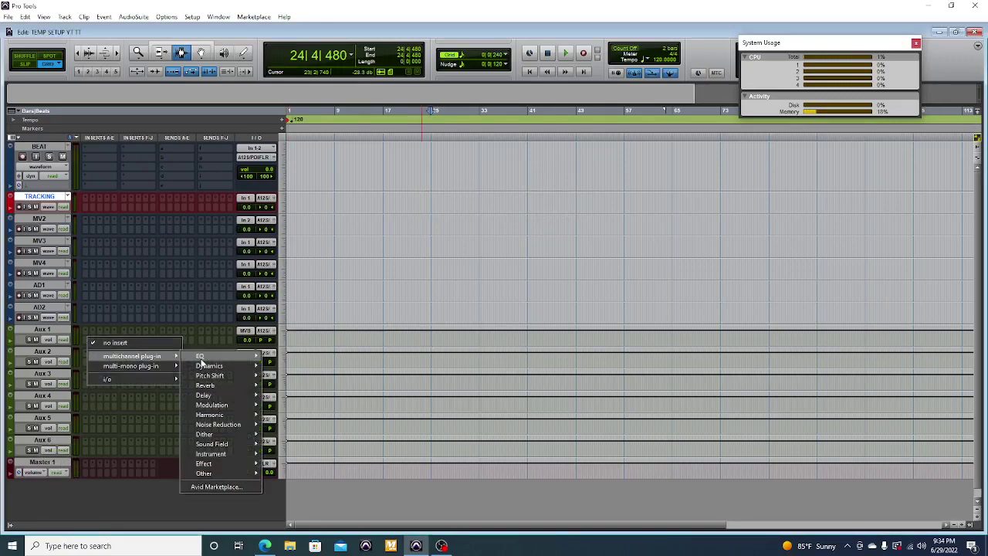
{"action": "mouse_move", "coordinate": [199, 358]}
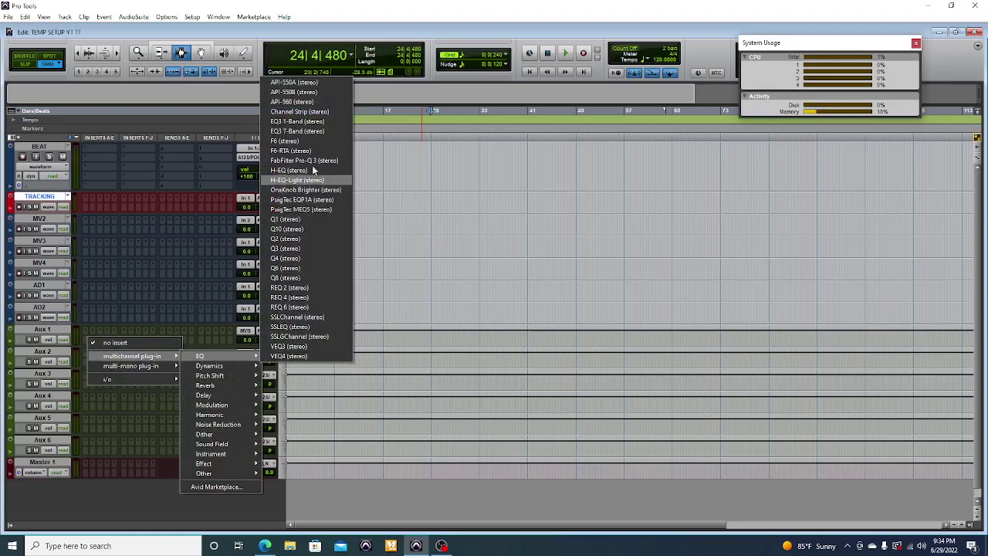
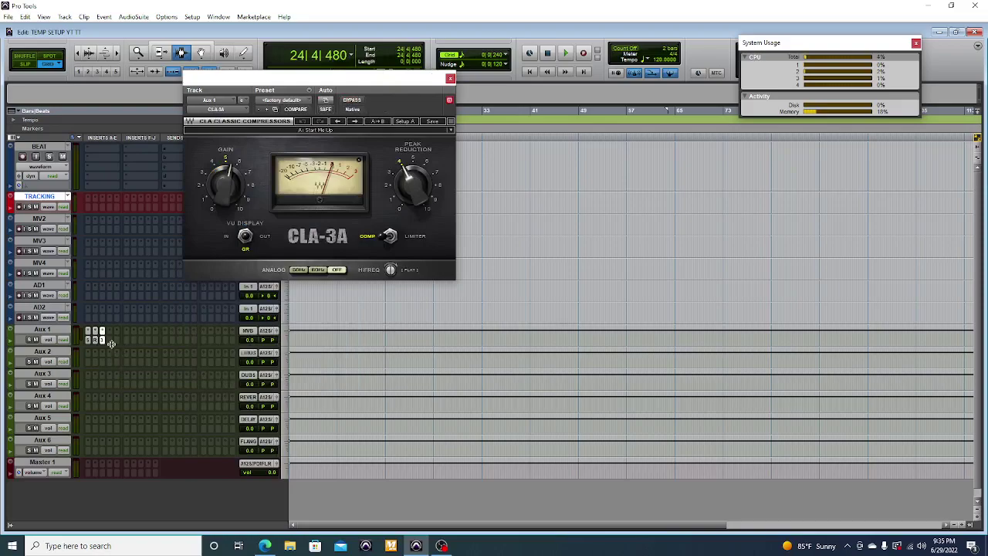
Step: Insert the multichannel dynamics plug-in dbx-160 (stereo) in the fourth insert slot of Aux 1
{"action": "left_click", "coordinate": [112, 341]}
{"action": "mouse_move", "coordinate": [178, 356]}
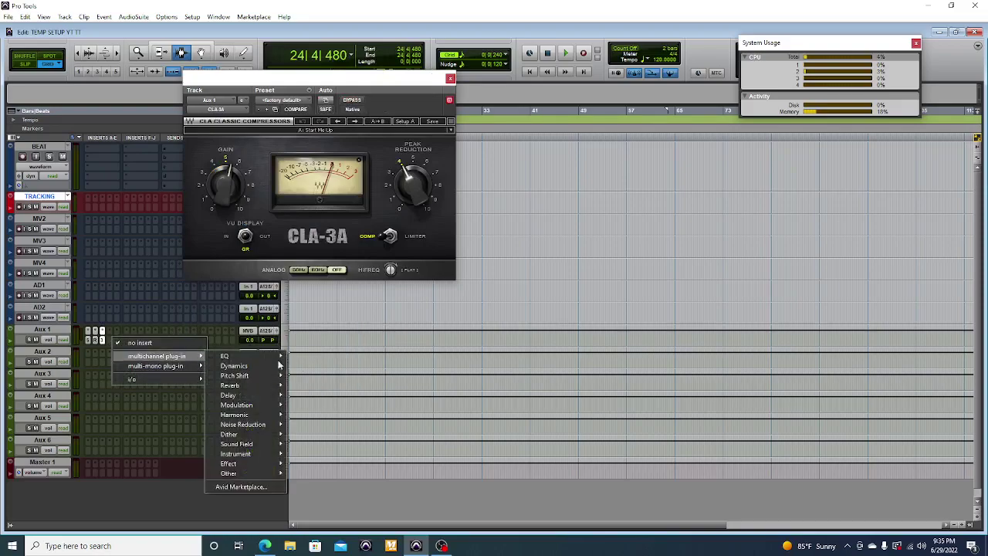
{"action": "mouse_move", "coordinate": [234, 365]}
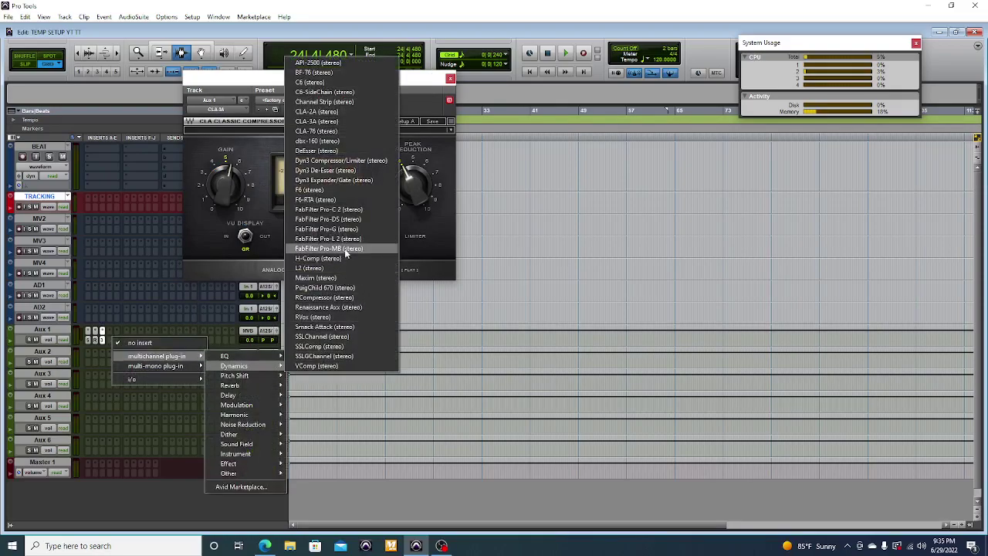
{"action": "left_click", "coordinate": [339, 142]}
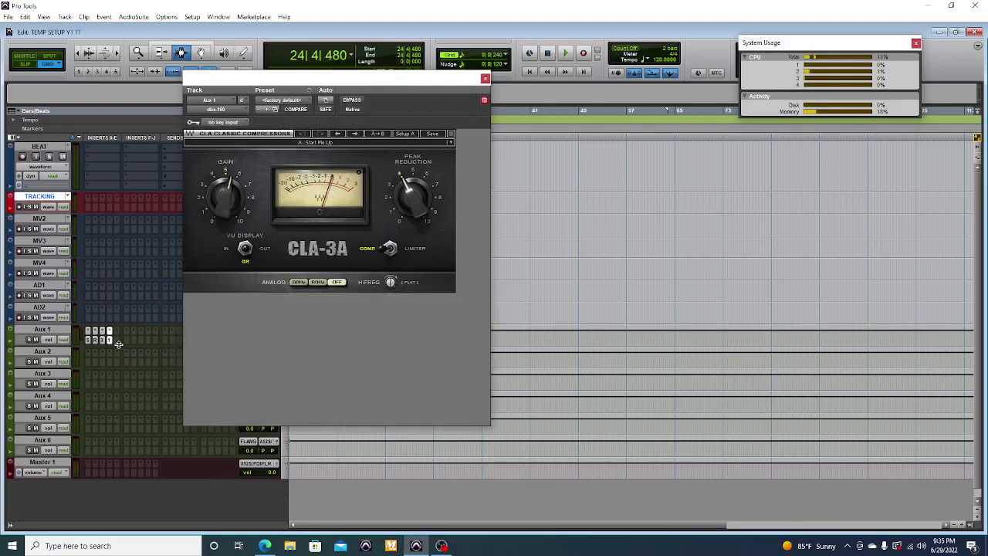
Step: Insert the multichannel EQ plug-in API-560 (stereo) in the fifth insert slot of Aux 1
{"action": "left_click", "coordinate": [118, 341]}
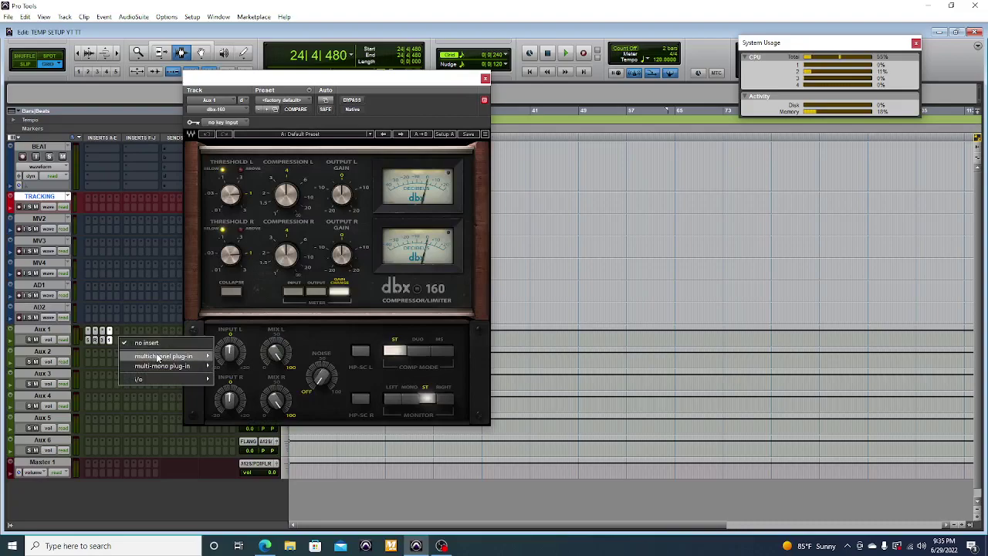
{"action": "mouse_move", "coordinate": [158, 357]}
{"action": "mouse_move", "coordinate": [241, 366]}
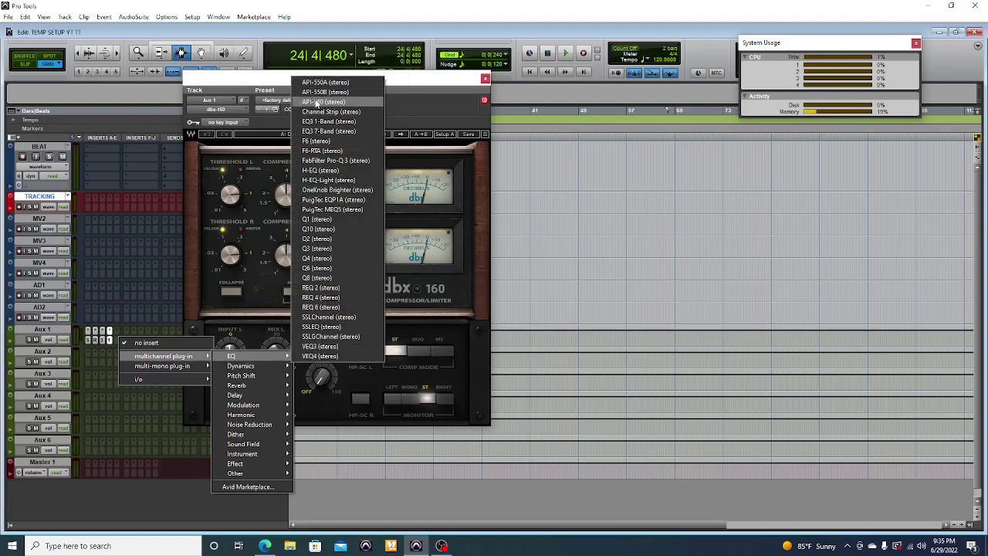
{"action": "left_click", "coordinate": [312, 101]}
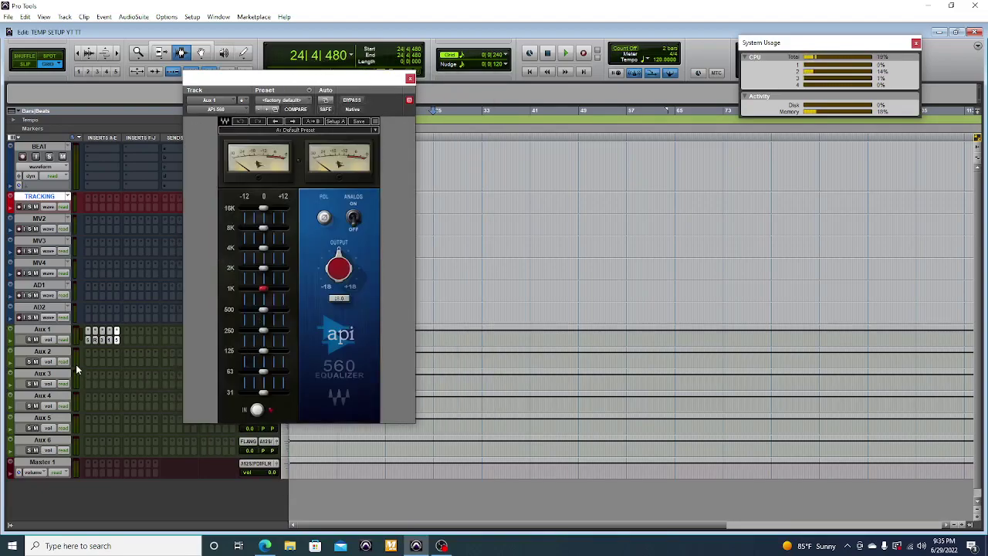
Step: Review the plug-ins inserted on Aux 1 one after another, including the CLA-3A, dbx-160 and API-560
{"action": "left_click", "coordinate": [108, 341]}
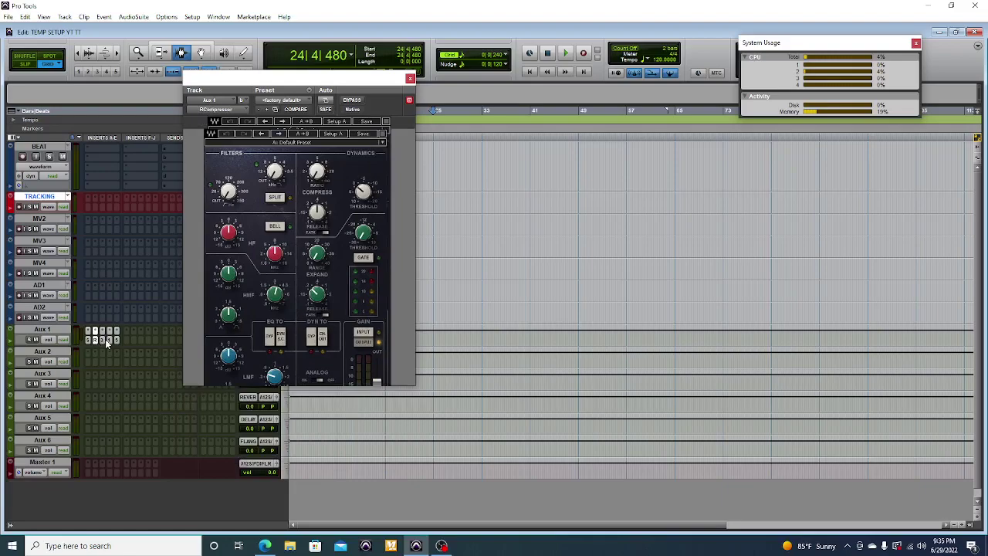
{"action": "left_click", "coordinate": [109, 341]}
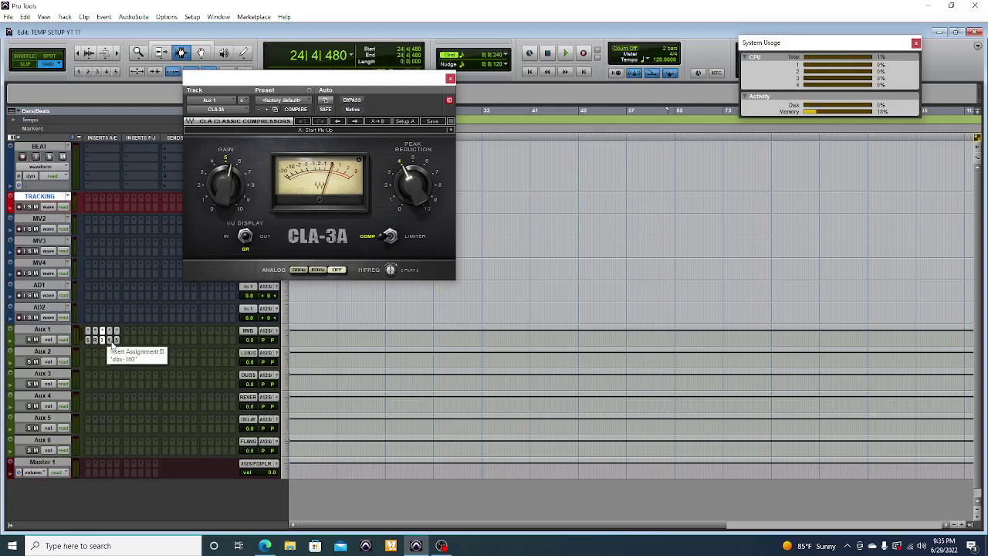
{"action": "left_click", "coordinate": [112, 341]}
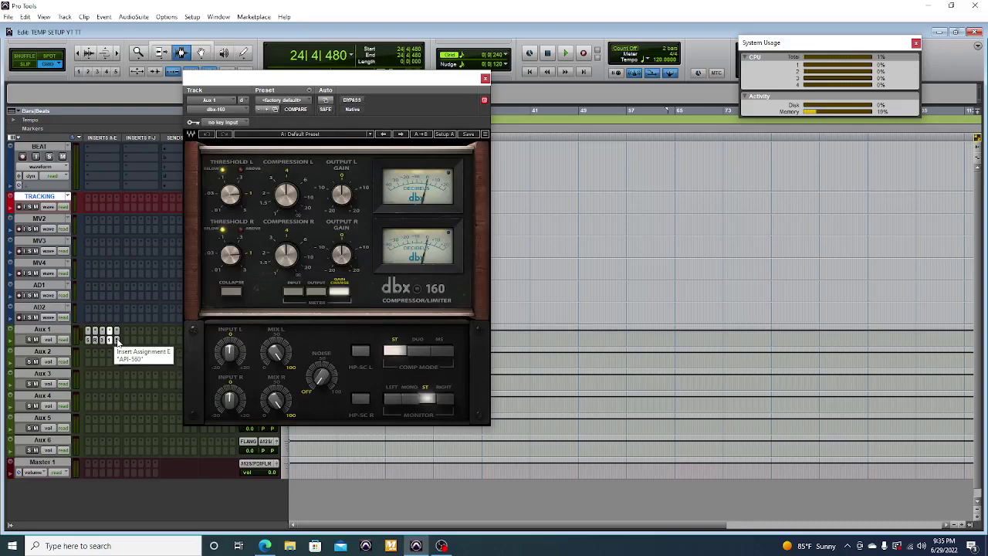
{"action": "left_click", "coordinate": [119, 341]}
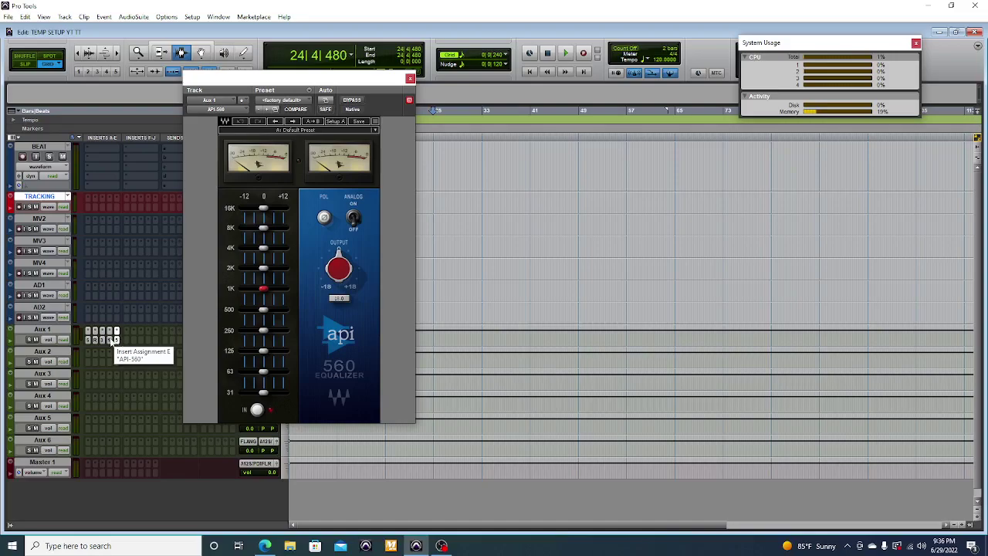
Step: Insert the multichannel EQ plug-in Q4 (stereo) in the first insert slot of Aux 2
{"action": "left_click", "coordinate": [90, 362]}
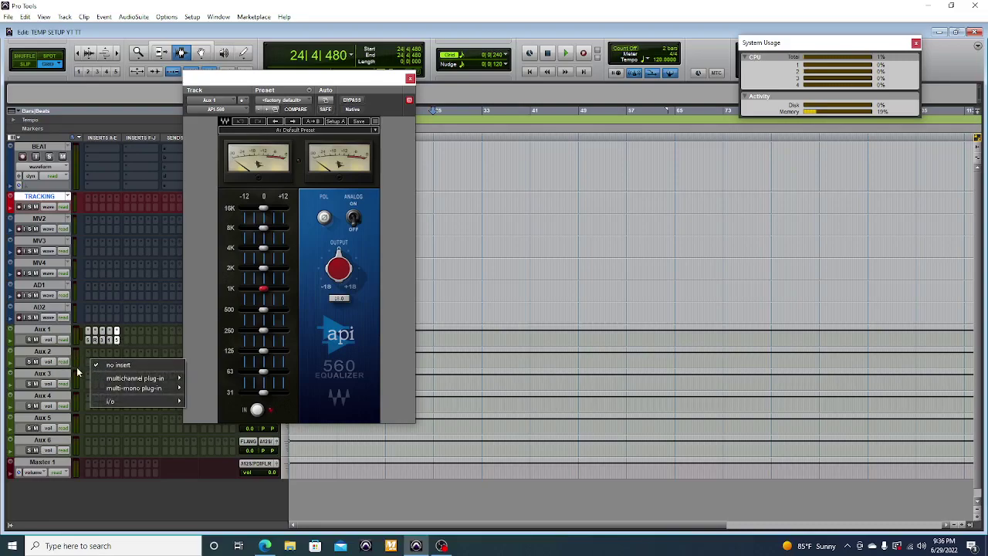
{"action": "mouse_move", "coordinate": [155, 378]}
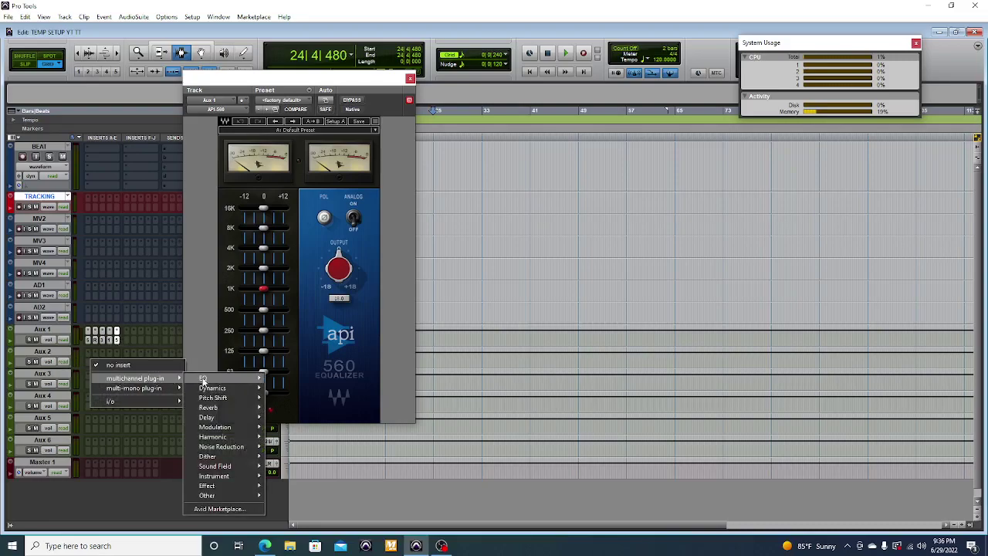
{"action": "mouse_move", "coordinate": [202, 379]}
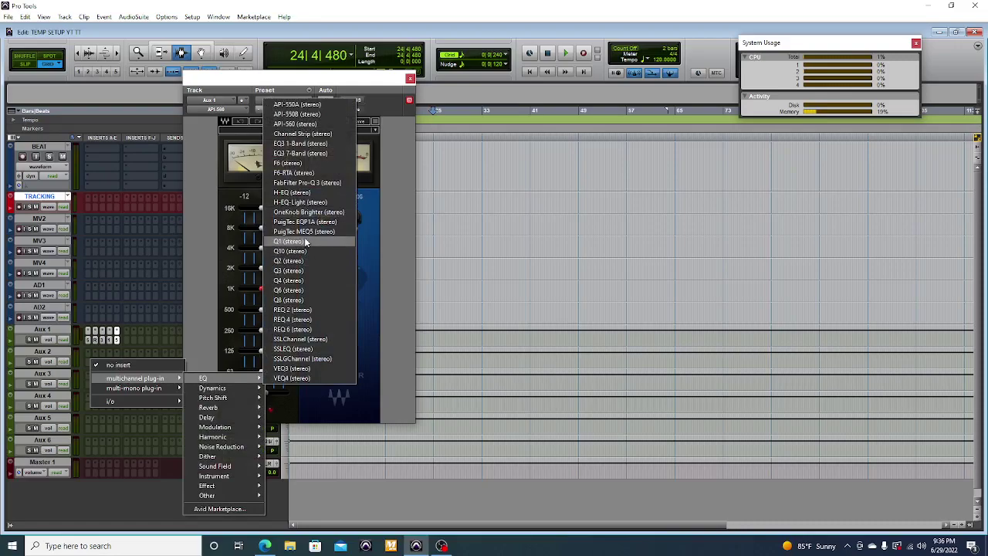
{"action": "left_click", "coordinate": [105, 382]}
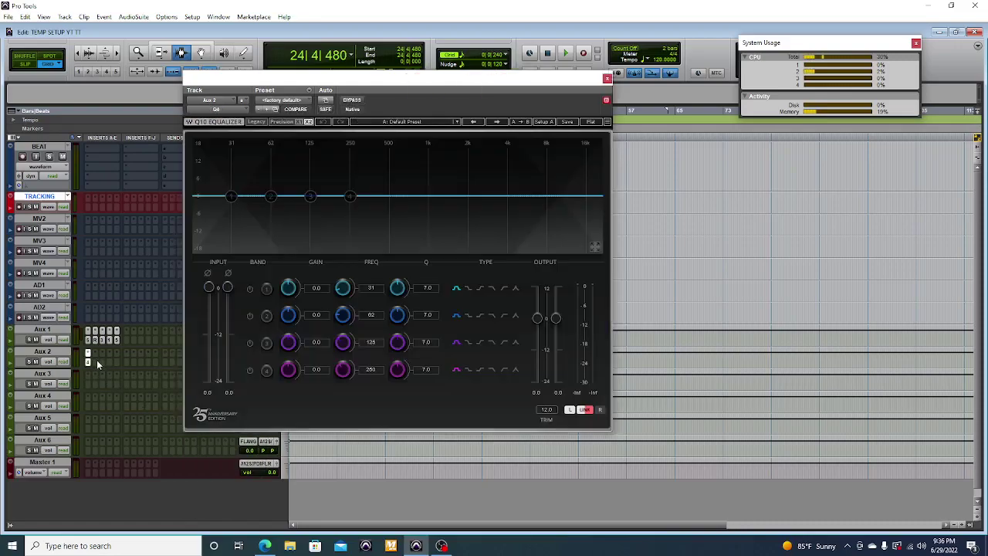
Step: Insert the multichannel dynamics plug-ins dbx-160 (stereo) and VComp (stereo) in the second and third insert slots of Aux 2
{"action": "left_click", "coordinate": [97, 360]}
{"action": "mouse_move", "coordinate": [146, 382]}
{"action": "mouse_move", "coordinate": [220, 388]}
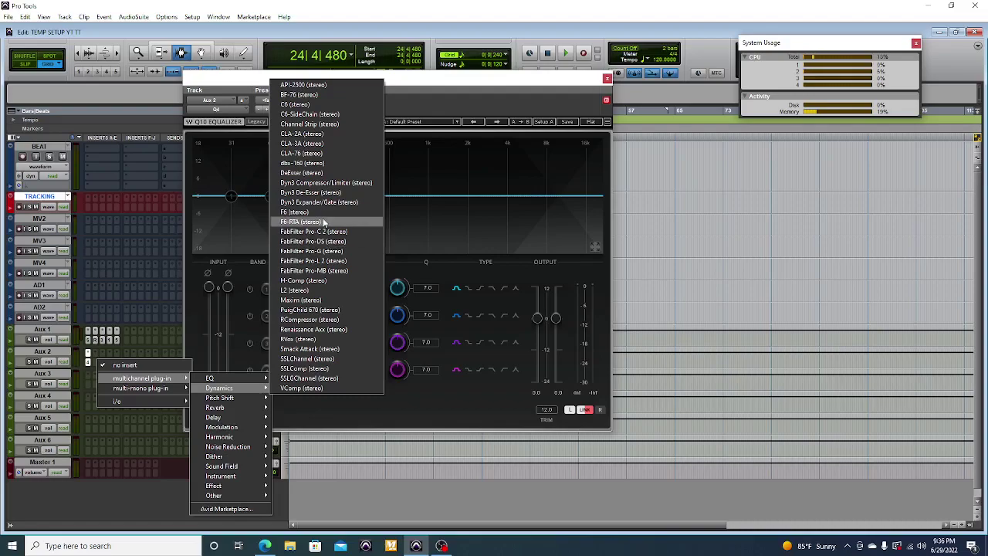
{"action": "left_click", "coordinate": [316, 163]}
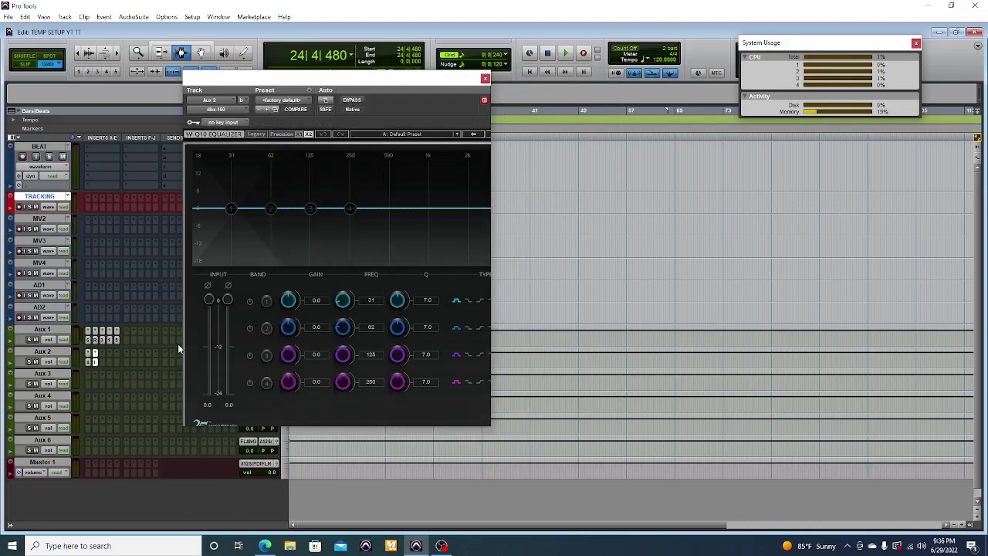
{"action": "left_click", "coordinate": [105, 363]}
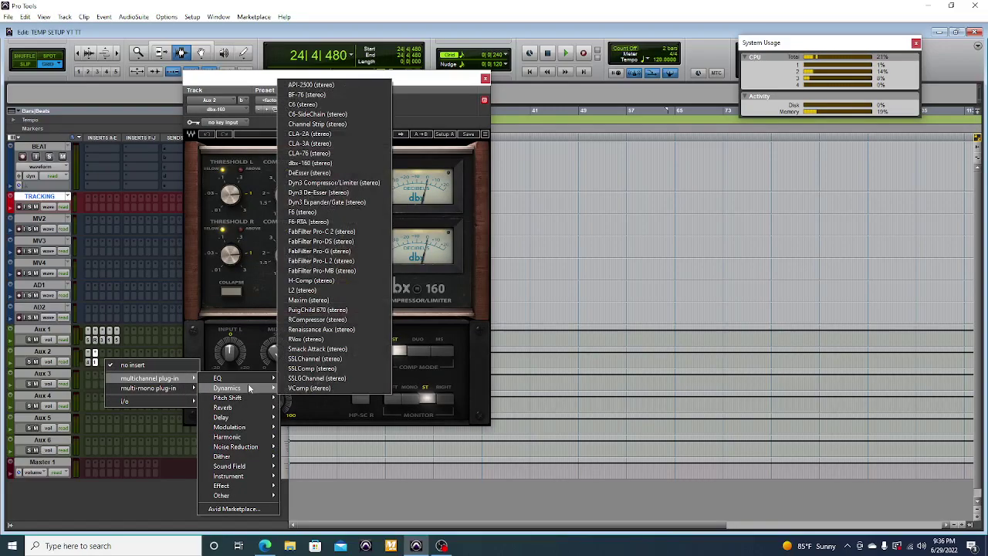
{"action": "left_click", "coordinate": [316, 389]}
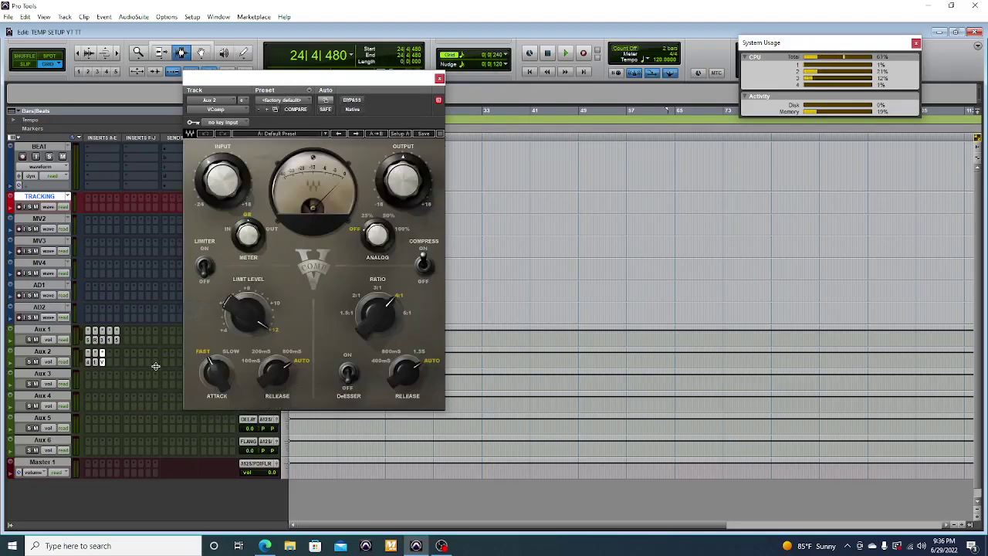
Step: Insert the multichannel EQ plug-in OneKnob Brighter (stereo) in the fourth insert slot of Aux 2
{"action": "left_click", "coordinate": [107, 364]}
{"action": "mouse_move", "coordinate": [158, 379]}
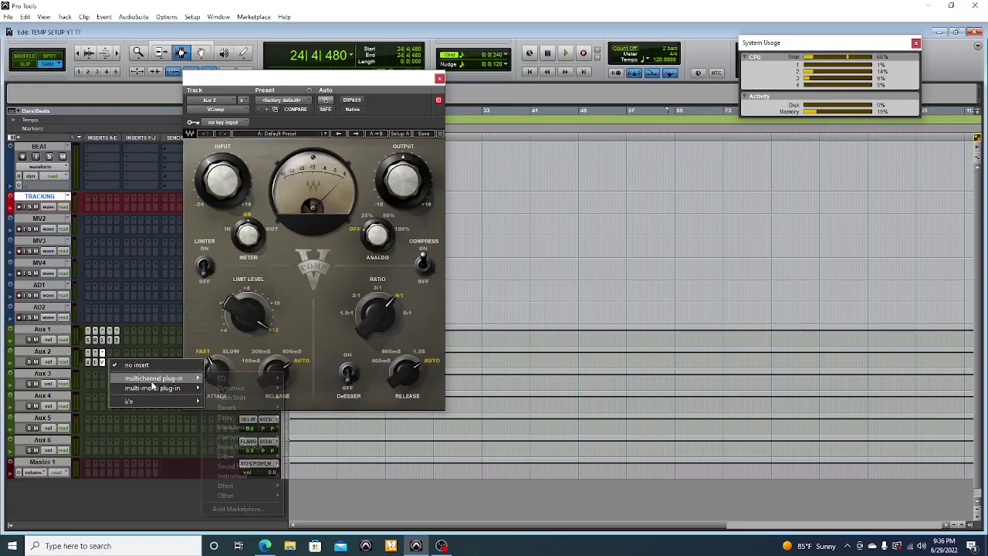
{"action": "mouse_move", "coordinate": [230, 389]}
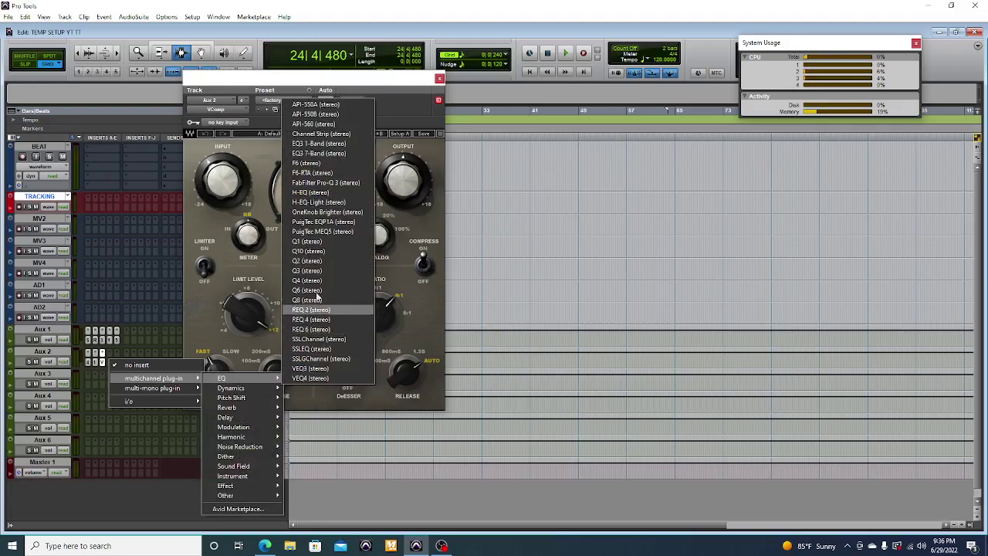
{"action": "left_click", "coordinate": [359, 214]}
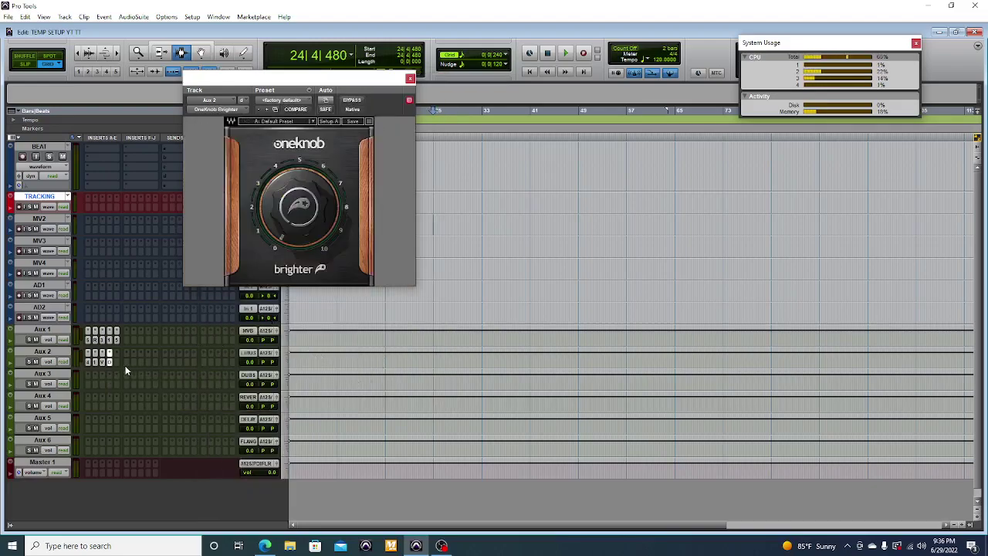
Step: Insert the multichannel EQ plug-in Q6 (stereo) in the first insert slot of Aux 3
{"action": "left_click", "coordinate": [88, 387]}
{"action": "mouse_move", "coordinate": [154, 400]}
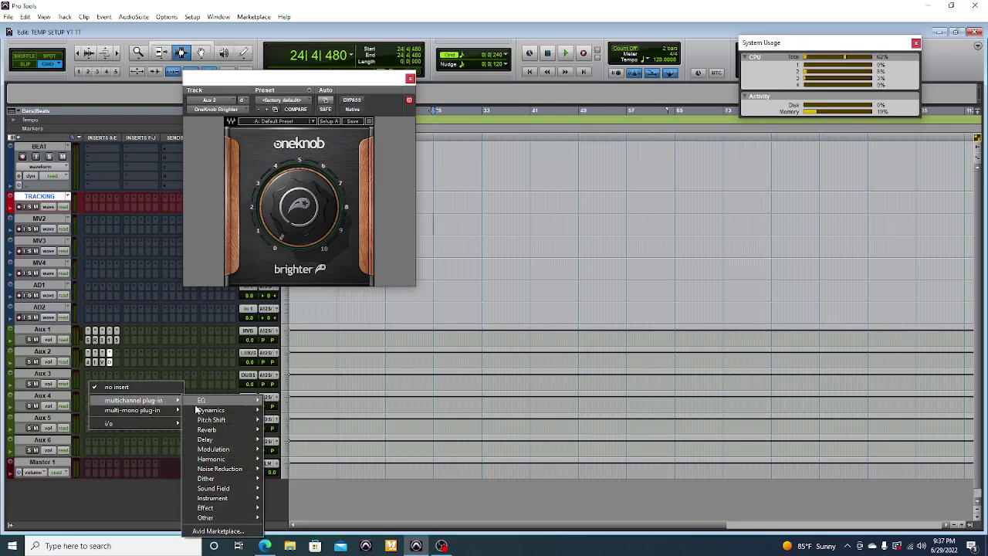
{"action": "mouse_move", "coordinate": [201, 403]}
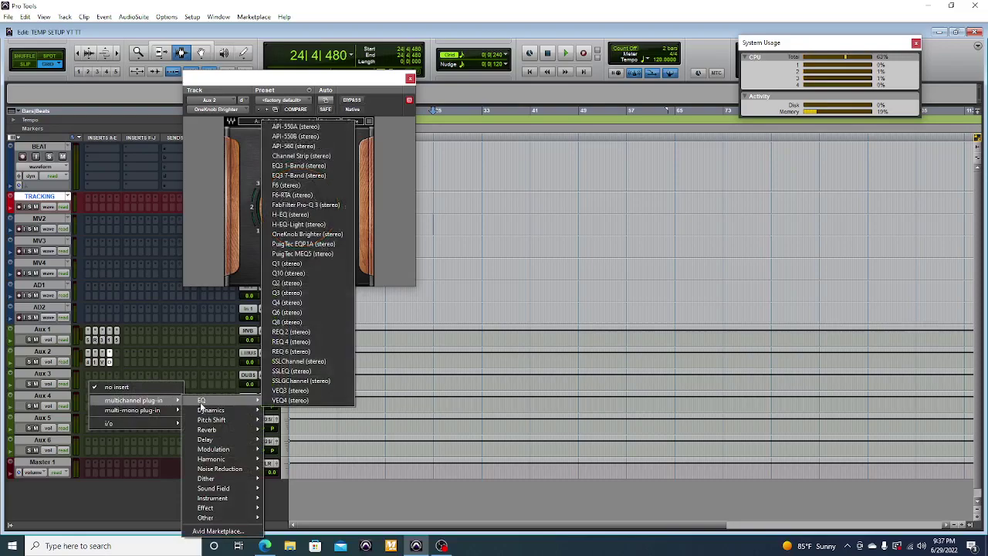
{"action": "left_click", "coordinate": [329, 311]}
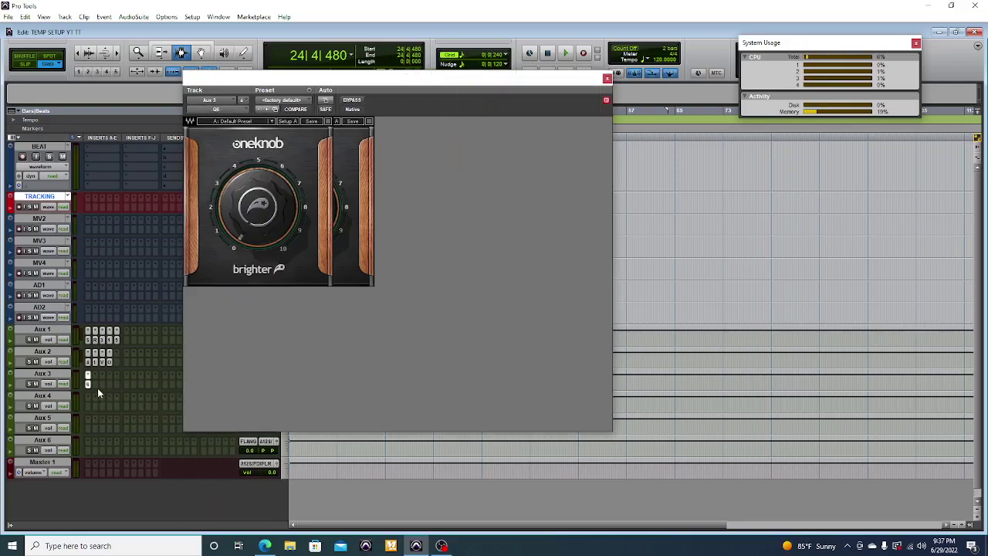
Step: Insert the multichannel dynamics plug-in Smack Attack (stereo) in the second insert slot of Aux 3
{"action": "left_click", "coordinate": [96, 383]}
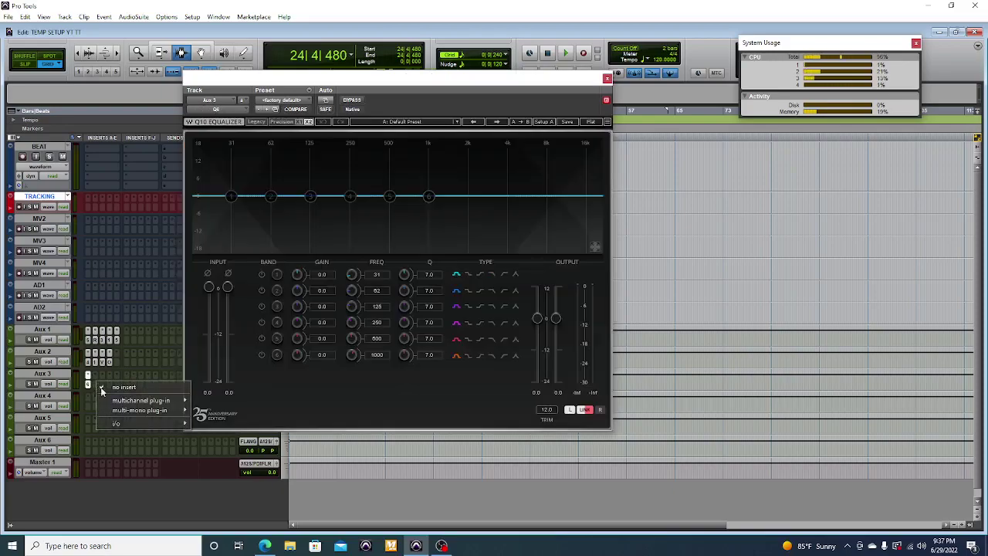
{"action": "mouse_move", "coordinate": [129, 400]}
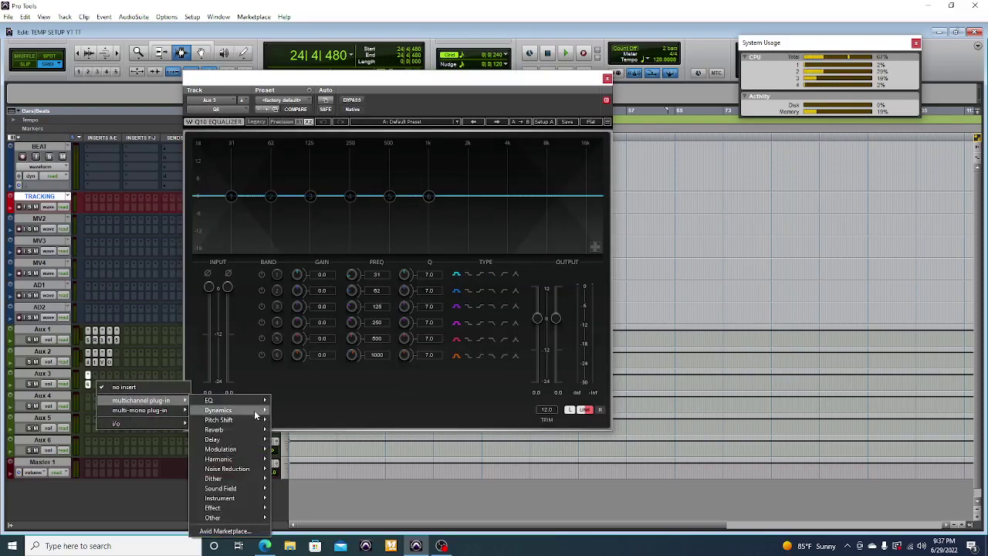
{"action": "mouse_move", "coordinate": [247, 411]}
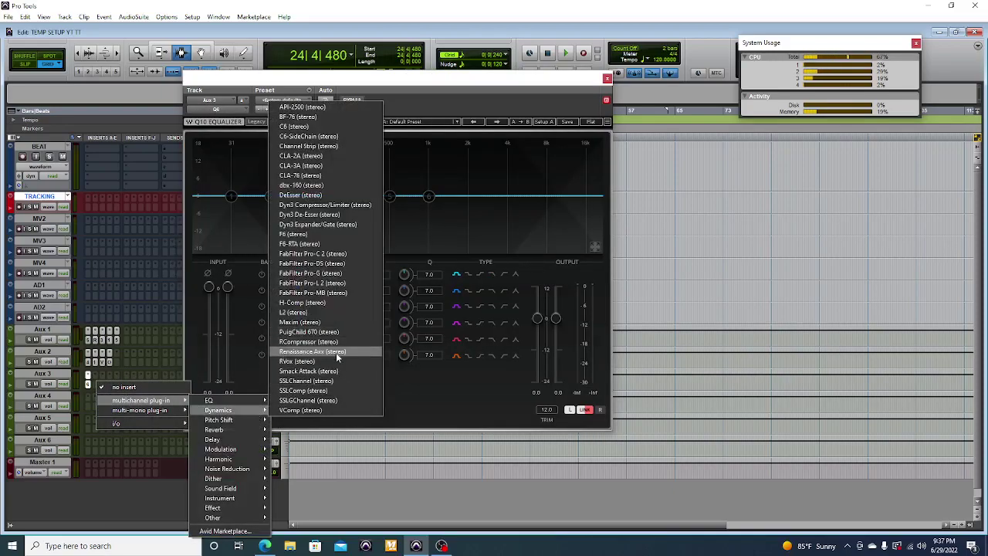
{"action": "left_click", "coordinate": [332, 374]}
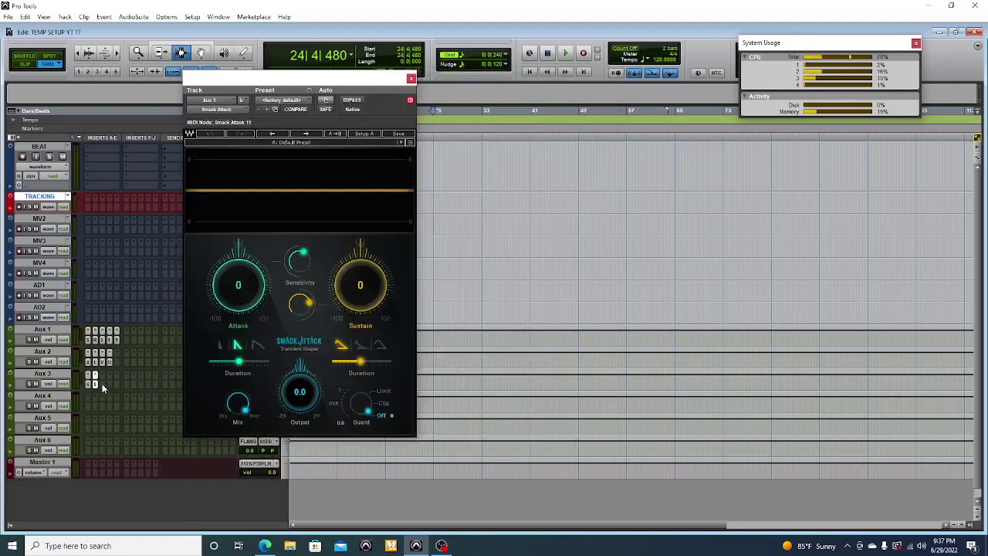
Step: Insert the multichannel sound field plug-in PS22 Spread (stereo) in the third insert slot of Aux 3
{"action": "left_click", "coordinate": [103, 383]}
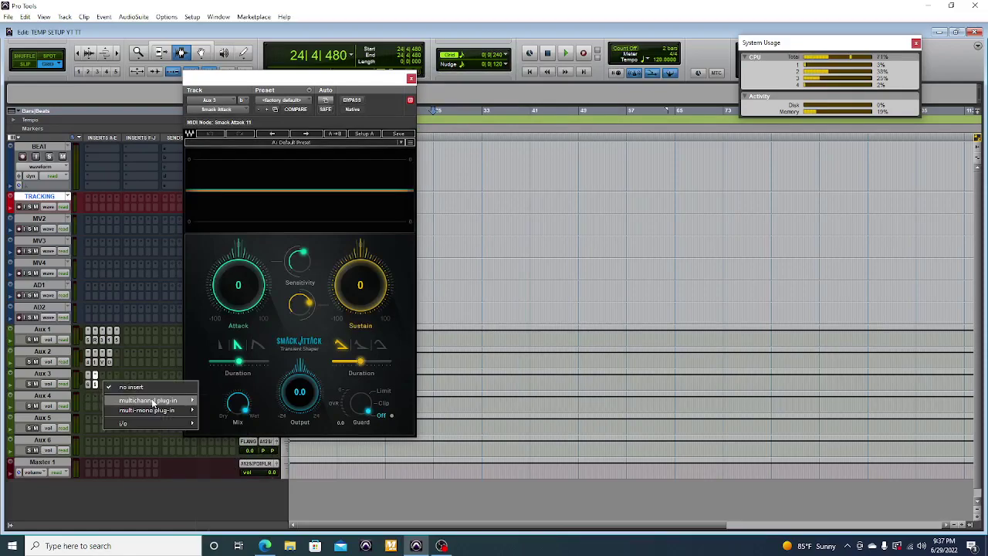
{"action": "mouse_move", "coordinate": [151, 401]}
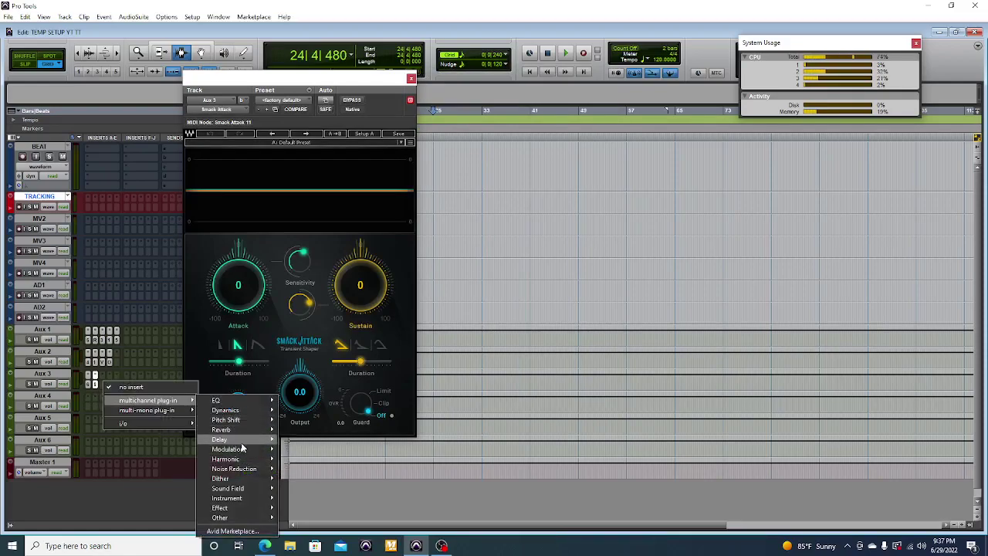
{"action": "mouse_move", "coordinate": [241, 447]}
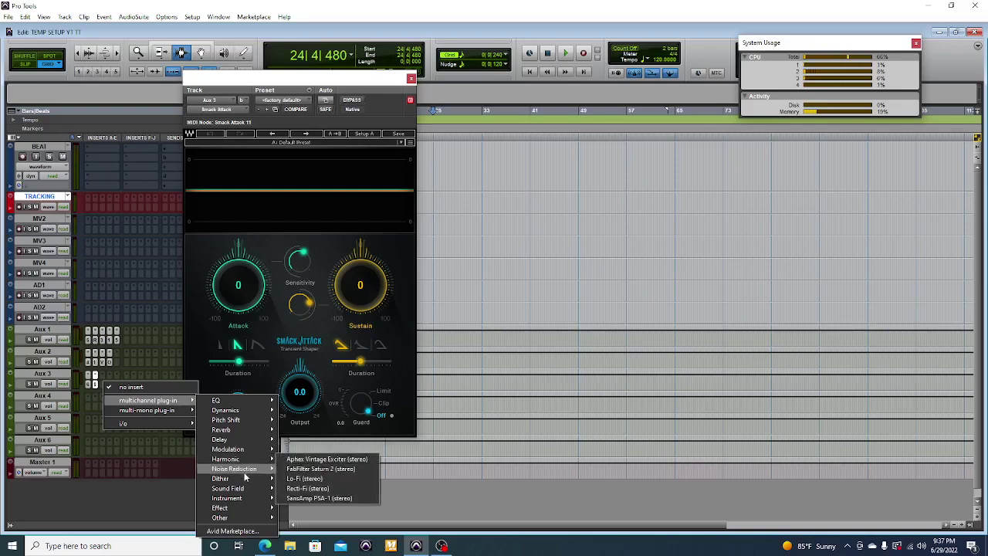
{"action": "mouse_move", "coordinate": [245, 488]}
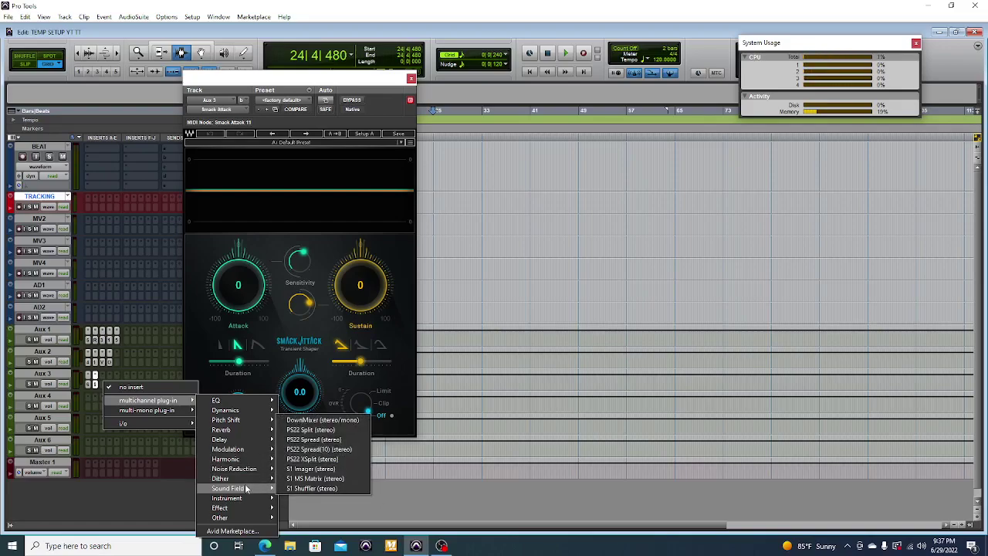
{"action": "left_click", "coordinate": [315, 440]}
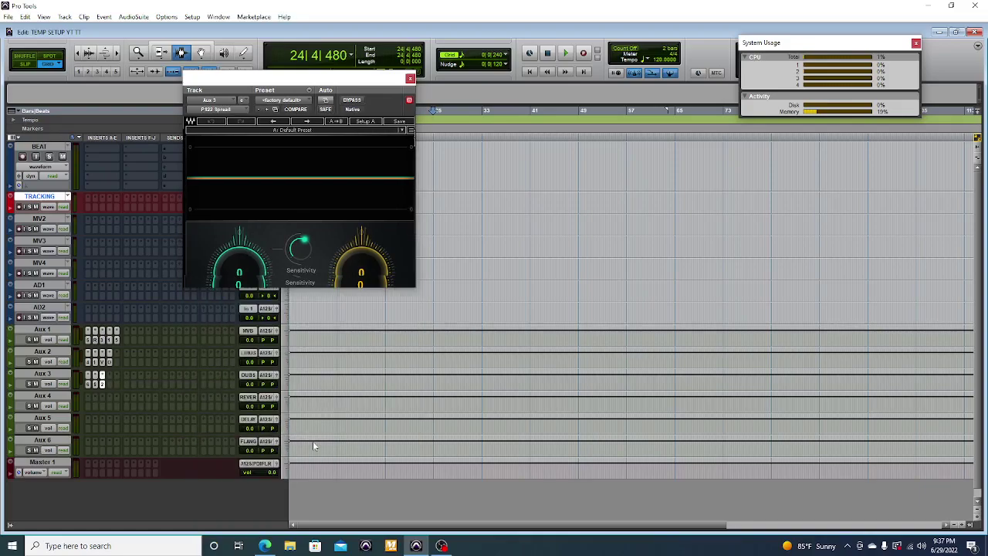
Step: Insert the multichannel dynamics plug-in Dyn3 Expander/Gate (stereo) in the fourth insert slot of Aux 3
{"action": "left_click", "coordinate": [112, 384]}
{"action": "mouse_move", "coordinate": [232, 410]}
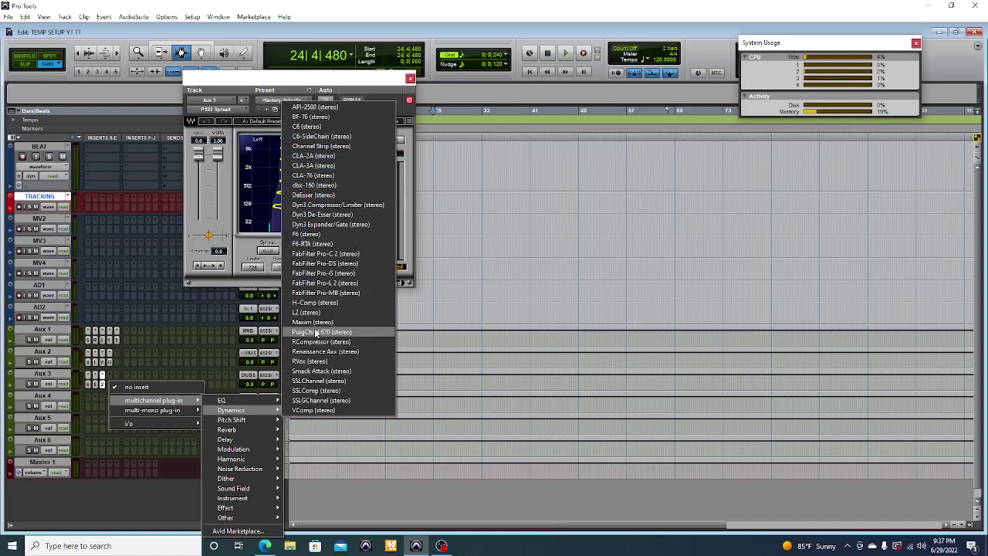
{"action": "left_click", "coordinate": [336, 225]}
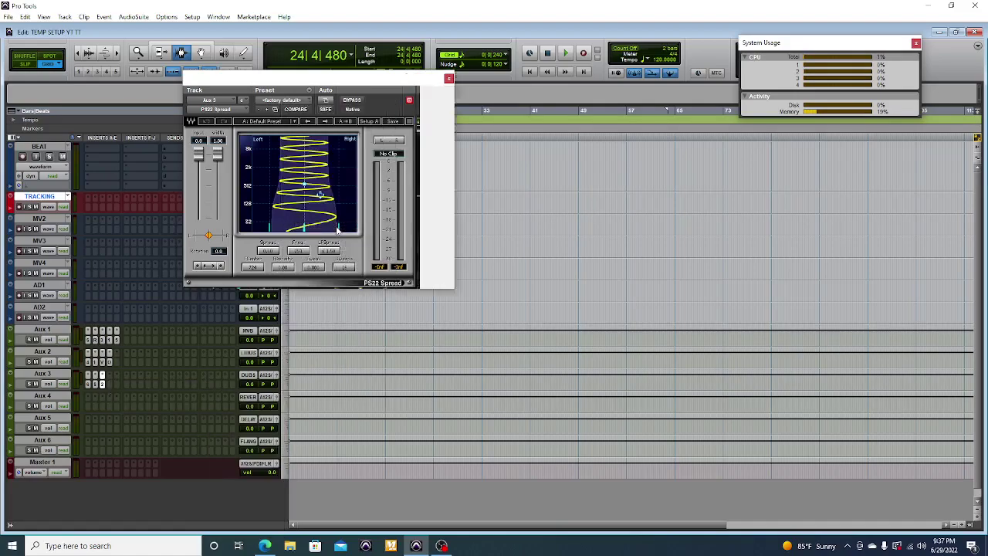
Step: Insert the multichannel reverb plug-in RVerb in the first insert slot of Aux 4
{"action": "left_click", "coordinate": [90, 405]}
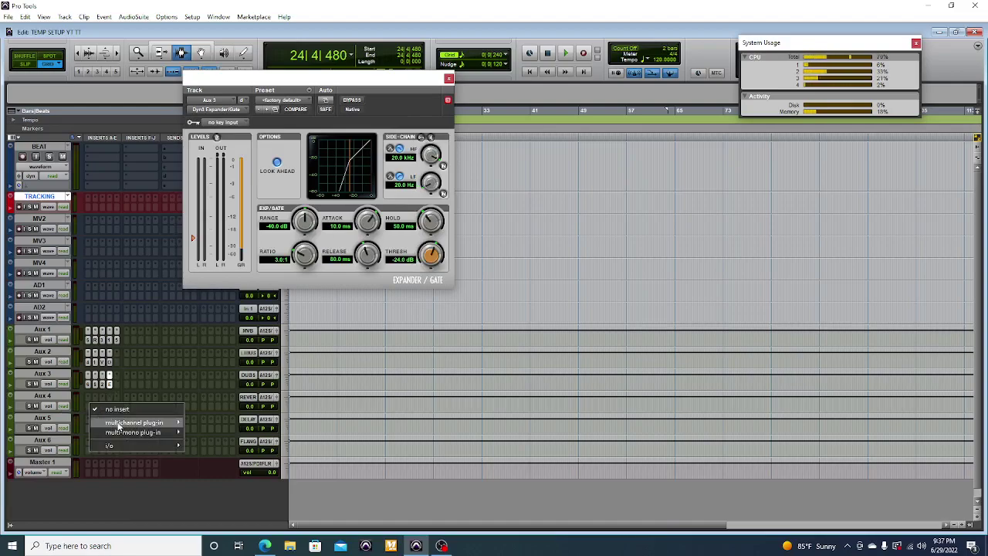
{"action": "mouse_move", "coordinate": [120, 424]}
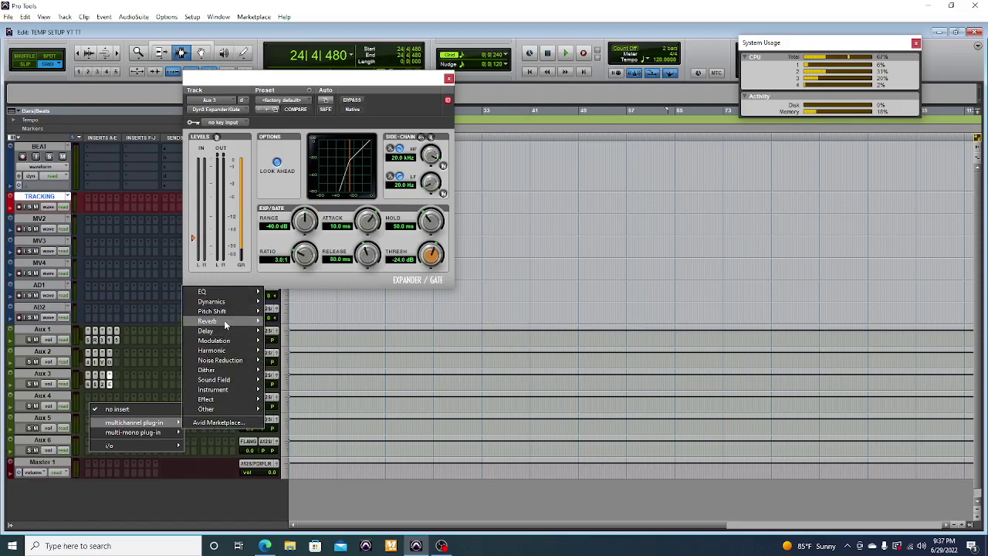
{"action": "mouse_move", "coordinate": [224, 320]}
{"action": "left_click", "coordinate": [309, 410]}
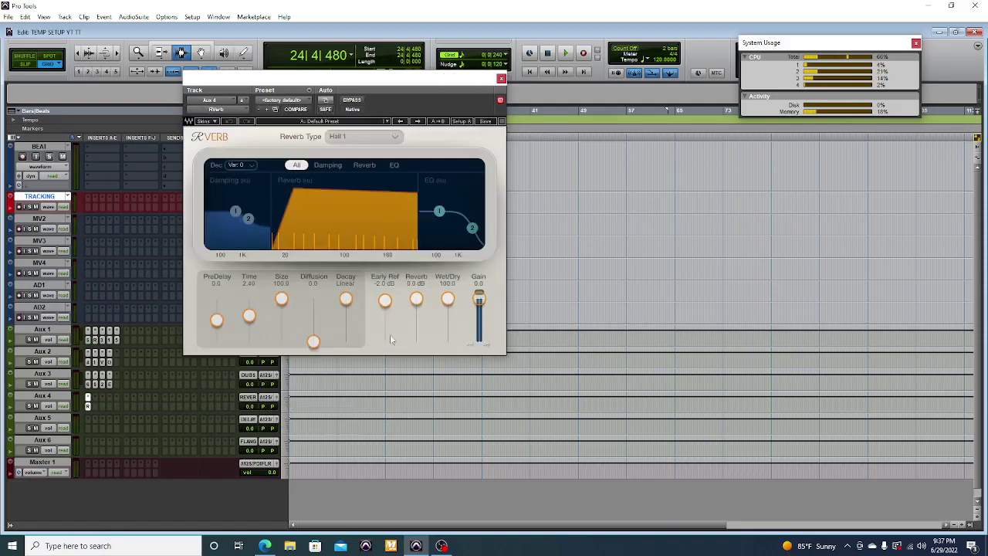
Step: Reshape the EQ curve of RVerb on Aux 4 by pulling both EQ points down to cut lows and highs
{"action": "left_click_drag", "start_coordinate": [440, 212], "coordinate": [466, 230]}
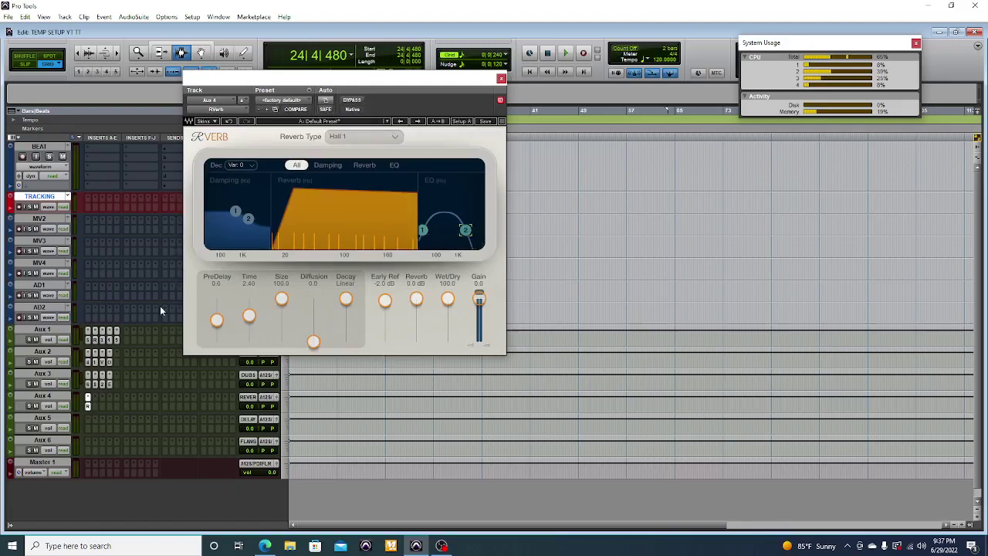
Step: Insert the multichannel delay plug-in H-Delay in the first insert slot of Aux 5
{"action": "left_click", "coordinate": [89, 427]}
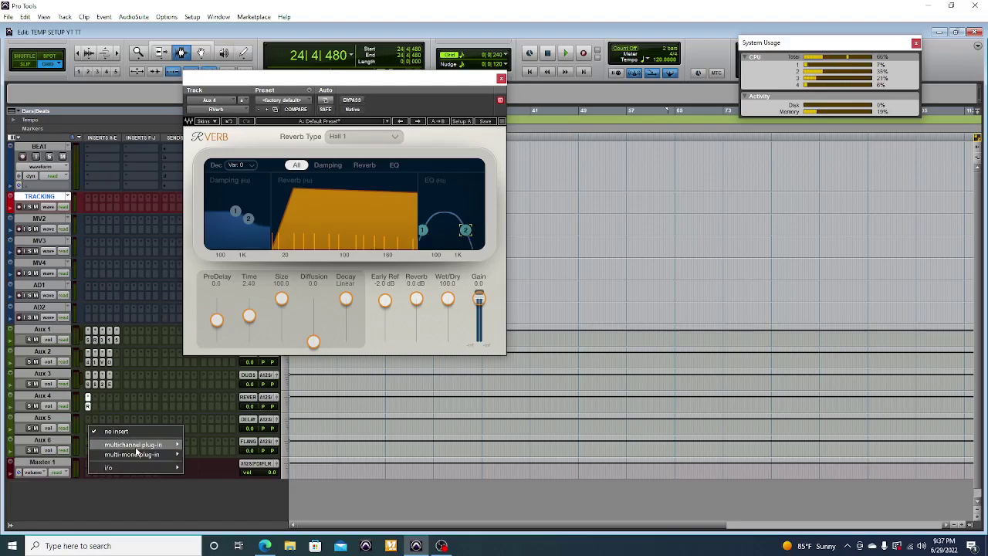
{"action": "mouse_move", "coordinate": [139, 446]}
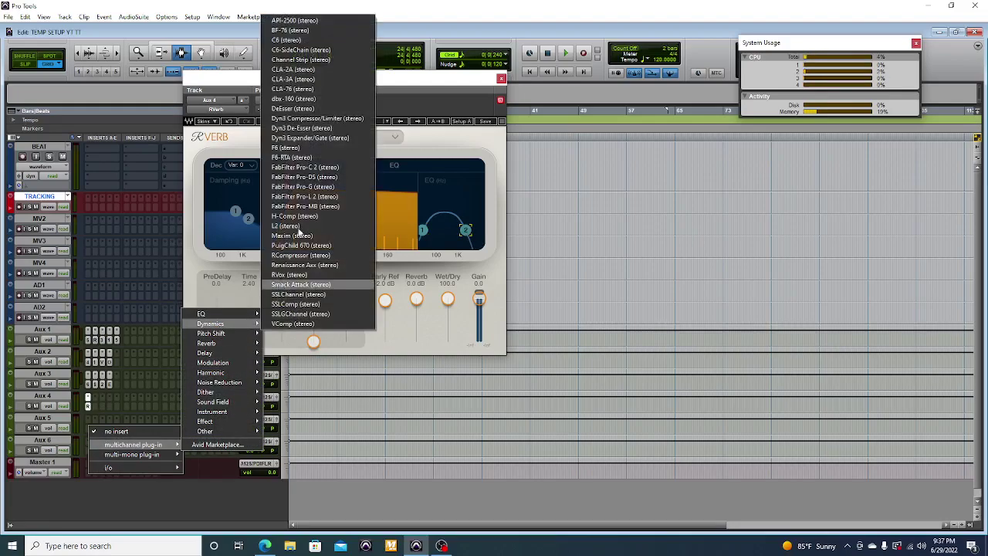
{"action": "mouse_move", "coordinate": [224, 353]}
{"action": "left_click", "coordinate": [298, 385]}
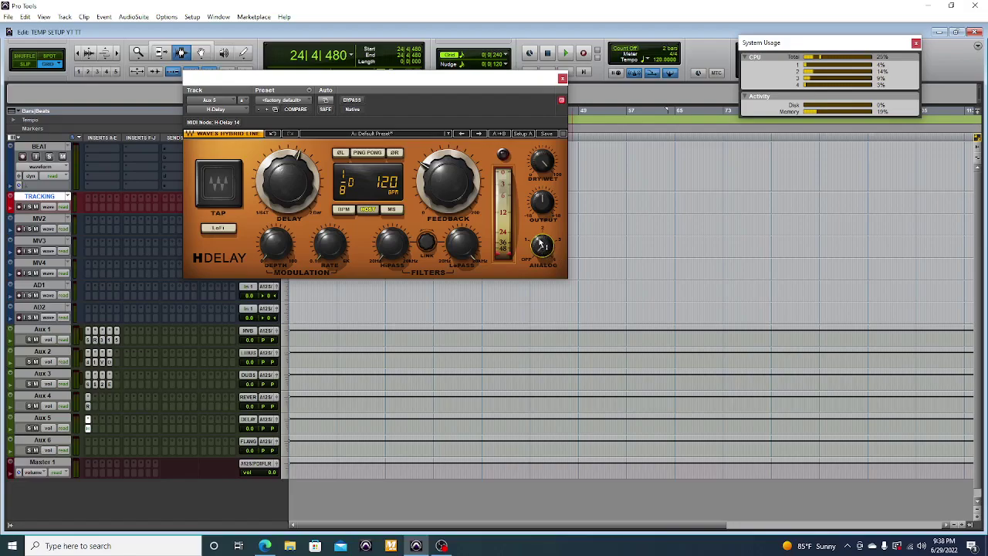
Step: Set the H-Delay delay time to 1/4, adjust its high-pass and low-pass filters, and close the plug-in
{"action": "left_click_drag", "start_coordinate": [288, 179], "coordinate": [288, 169]}
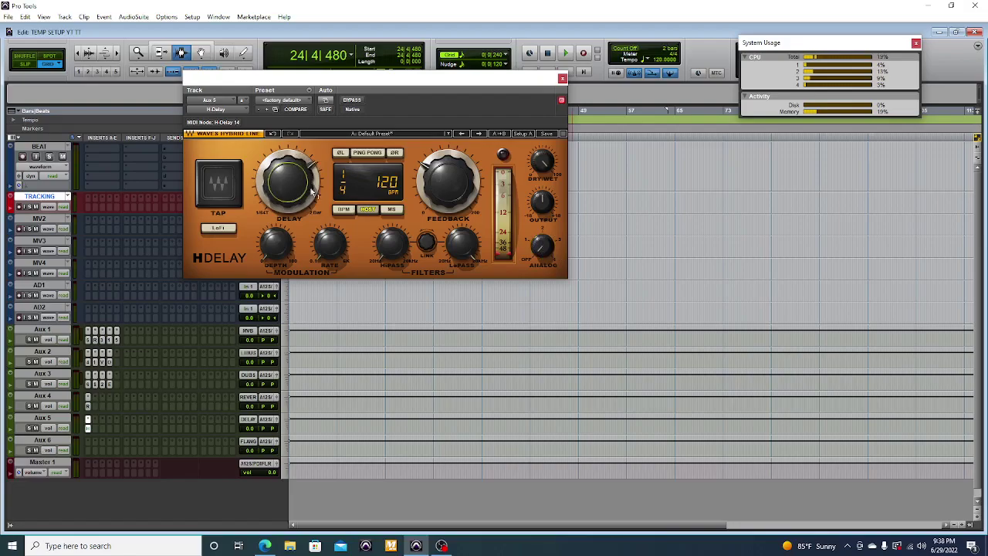
{"action": "left_click", "coordinate": [462, 244]}
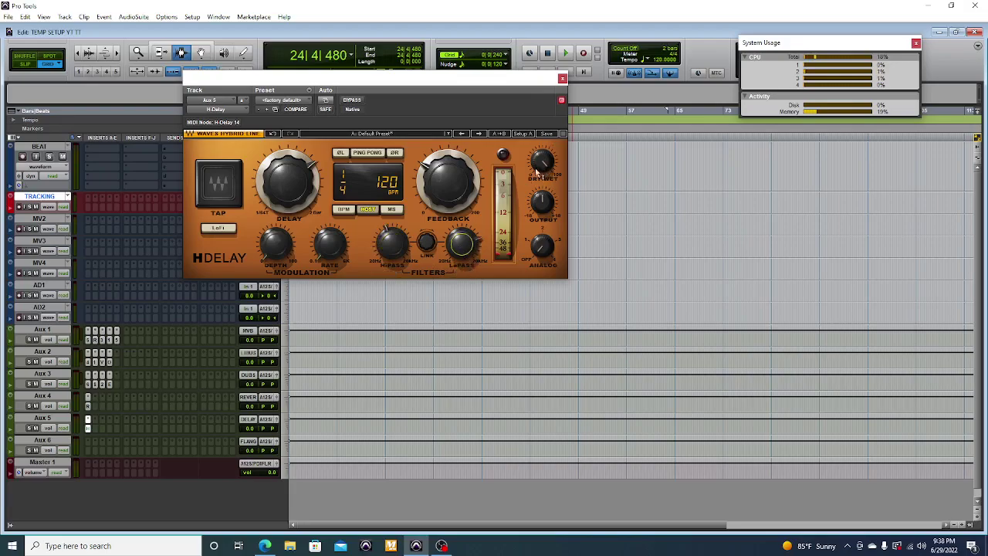
{"action": "left_click", "coordinate": [562, 78]}
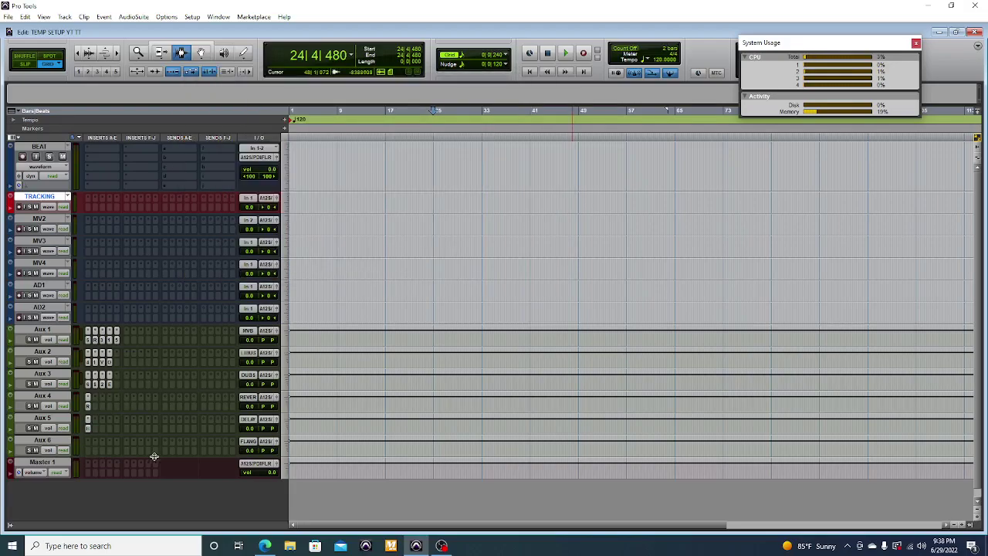
Step: Insert the multichannel harmonic plug-in SansAmp PSA-1 (stereo) in the first insert slot of Aux 6 and close its window
{"action": "left_click", "coordinate": [89, 454]}
{"action": "mouse_move", "coordinate": [154, 468]}
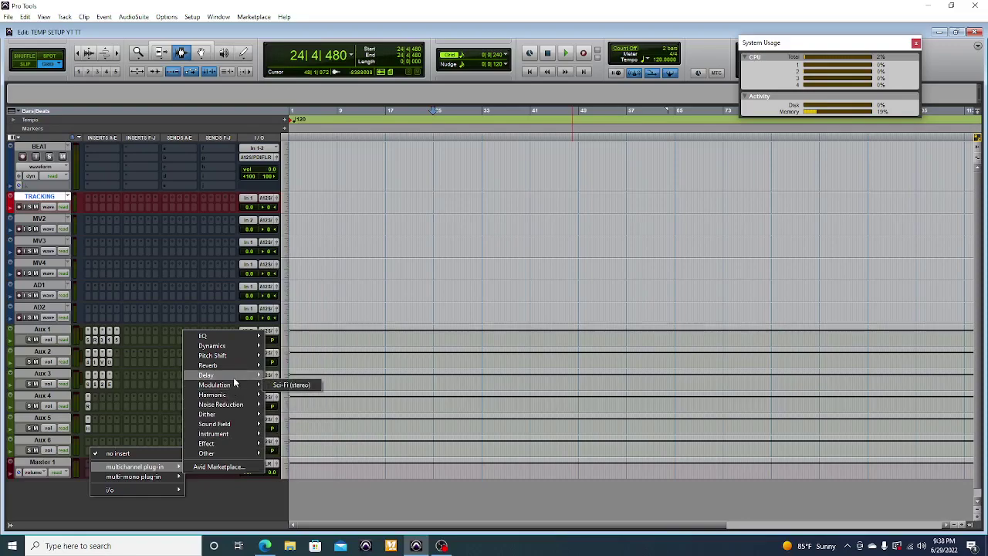
{"action": "mouse_move", "coordinate": [235, 377]}
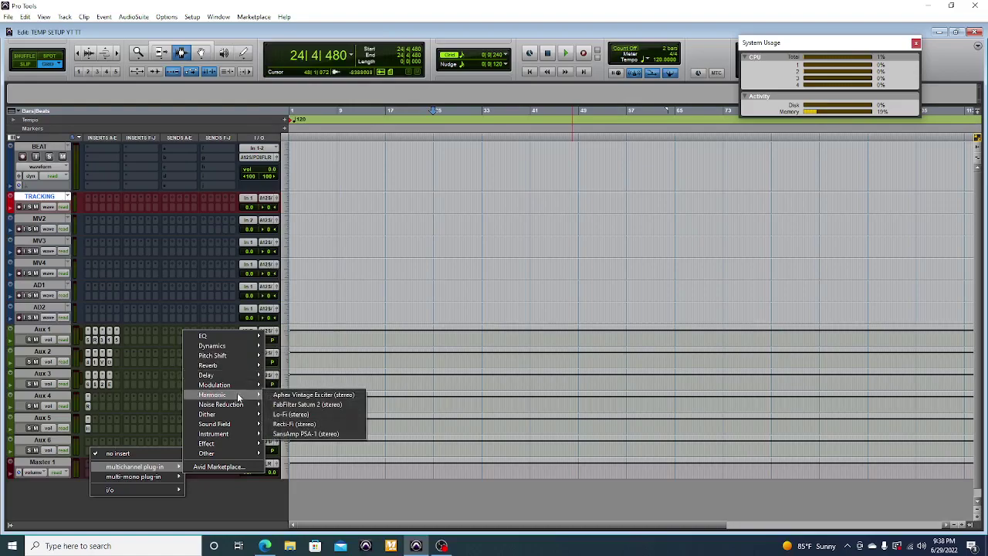
{"action": "left_click", "coordinate": [308, 434]}
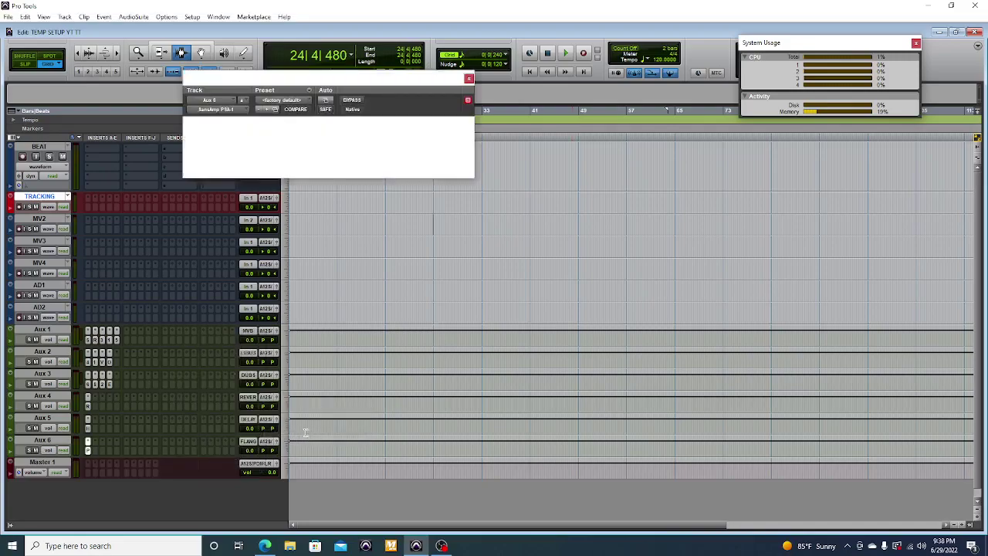
{"action": "left_click", "coordinate": [468, 79]}
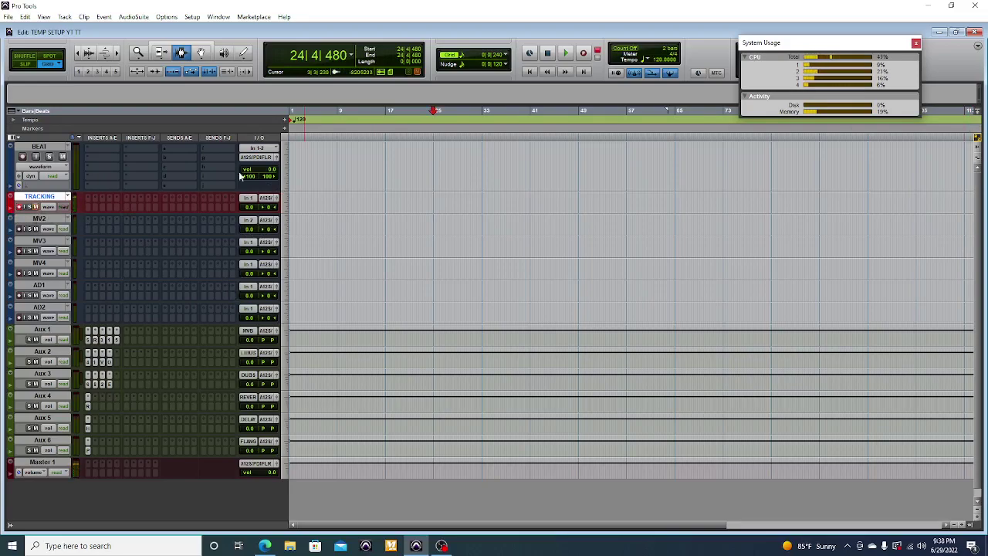
Step: Record a test vocal take on the TRACKING track from the start of the session
{"action": "left_click", "coordinate": [530, 72]}
{"action": "left_click", "coordinate": [584, 55]}
{"action": "key", "text": "space"}
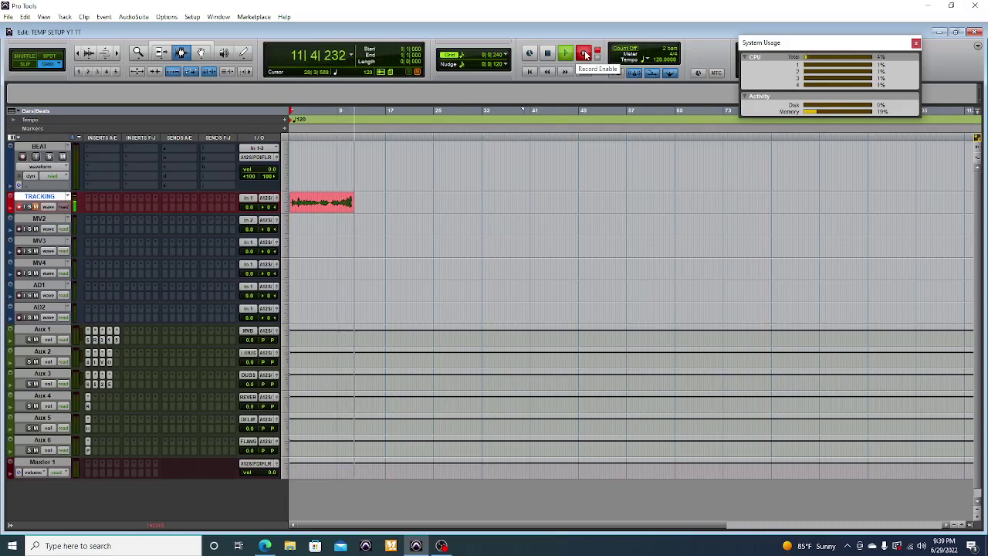
{"action": "key", "text": "alt+space"}
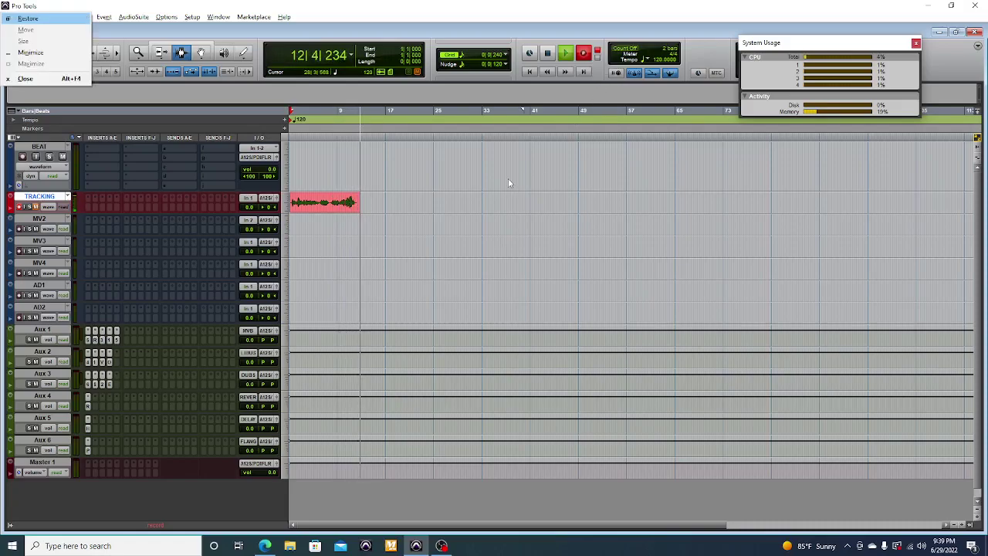
{"action": "key", "text": "Escape"}
{"action": "key", "text": "space"}
Step: Delete the tail of the recorded TRACKING clip from about 11|4|240 to its end
{"action": "key", "text": "ctrl+bracketright"}
{"action": "key", "text": "ctrl+bracketright"}
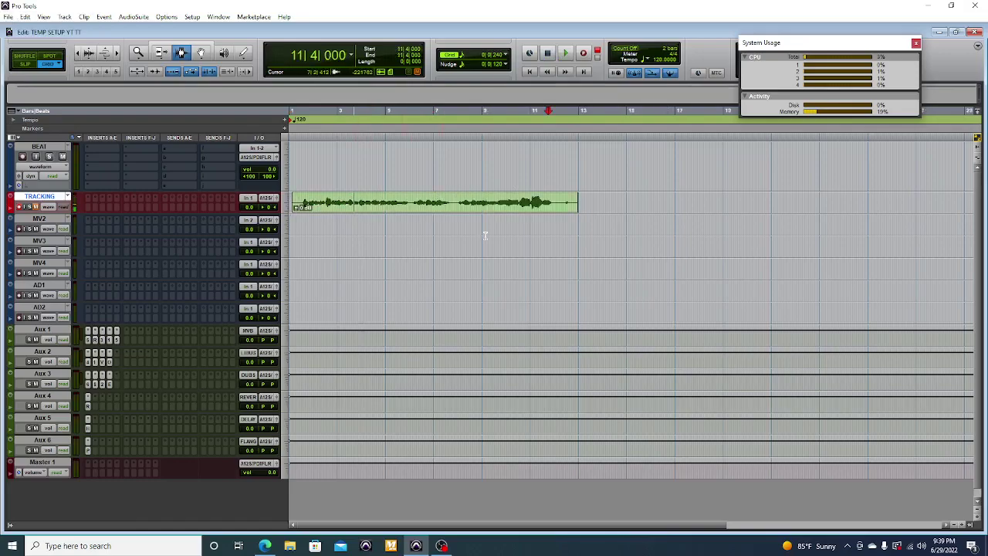
{"action": "key", "text": "ctrl+bracketright"}
{"action": "left_click_drag", "start_coordinate": [738, 233], "coordinate": [635, 203]}
{"action": "key", "text": "Delete"}
{"action": "key", "text": "ctrl+bracketleft"}
{"action": "key", "text": "ctrl+bracketleft"}
{"action": "key", "text": "ctrl+bracketleft"}
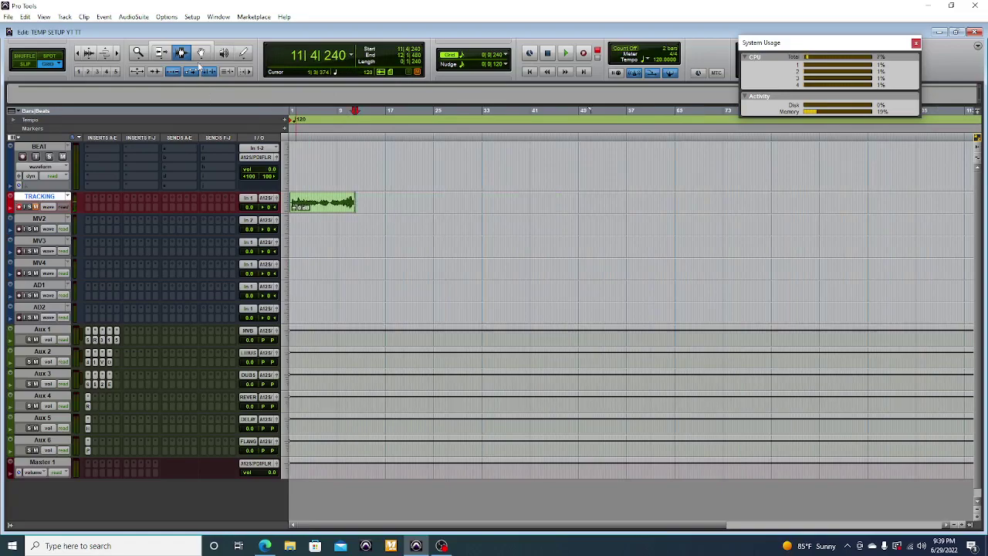
Step: Move the recorded clip from the TRACKING track down to the MV2 track with the Grabber tool
{"action": "left_click", "coordinate": [201, 53]}
{"action": "key", "text": "ctrl+bracketright"}
{"action": "key", "text": "ctrl+bracketright"}
{"action": "left_click_drag", "start_coordinate": [371, 205], "coordinate": [180, 234]}
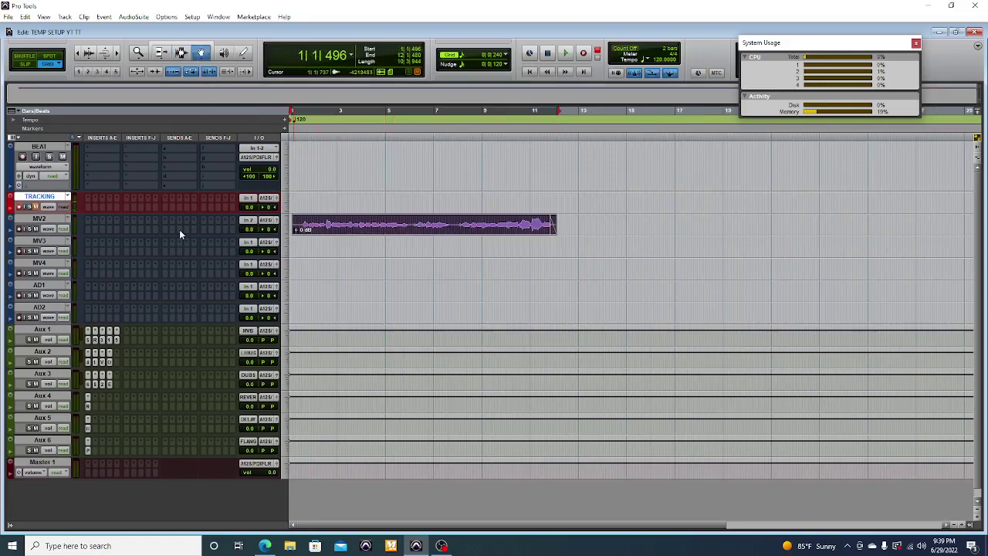
{"action": "key", "text": "ctrl+bracketleft"}
{"action": "key", "text": "ctrl+bracketleft"}
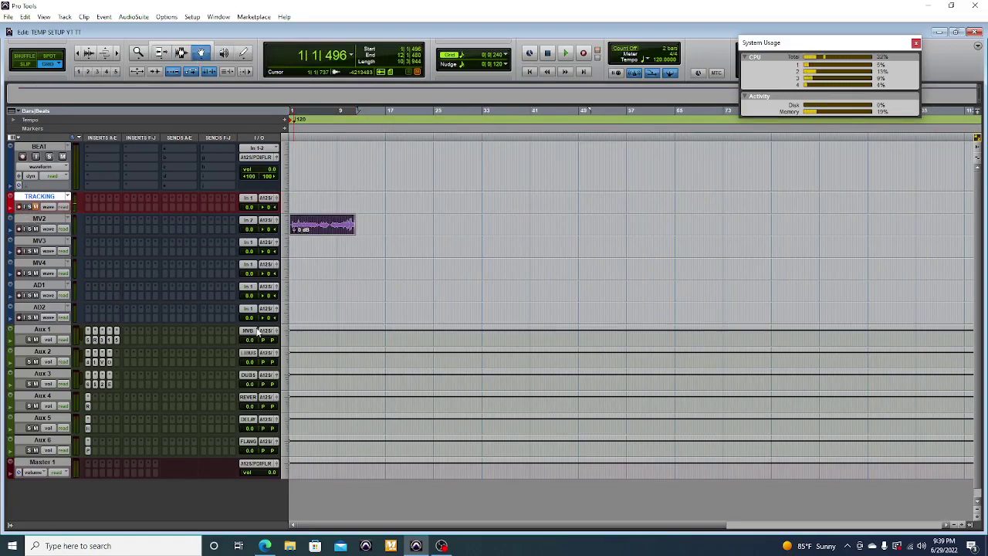
Step: Route the outputs of tracks MV2, MV3 and MV4 to the MVB (Stereo) bus
{"action": "left_click", "coordinate": [267, 223]}
{"action": "mouse_move", "coordinate": [286, 245]}
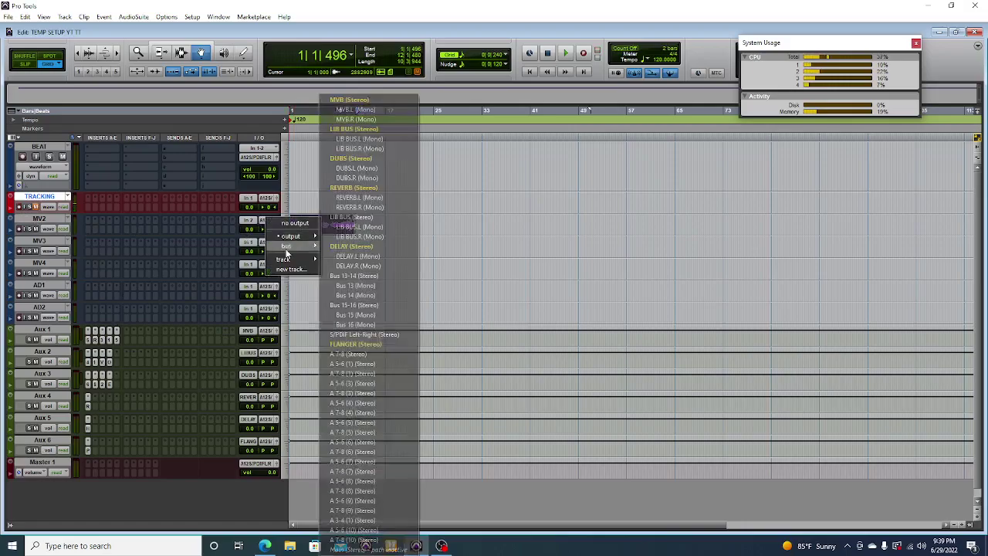
{"action": "left_click", "coordinate": [345, 109]}
{"action": "left_click", "coordinate": [267, 242]}
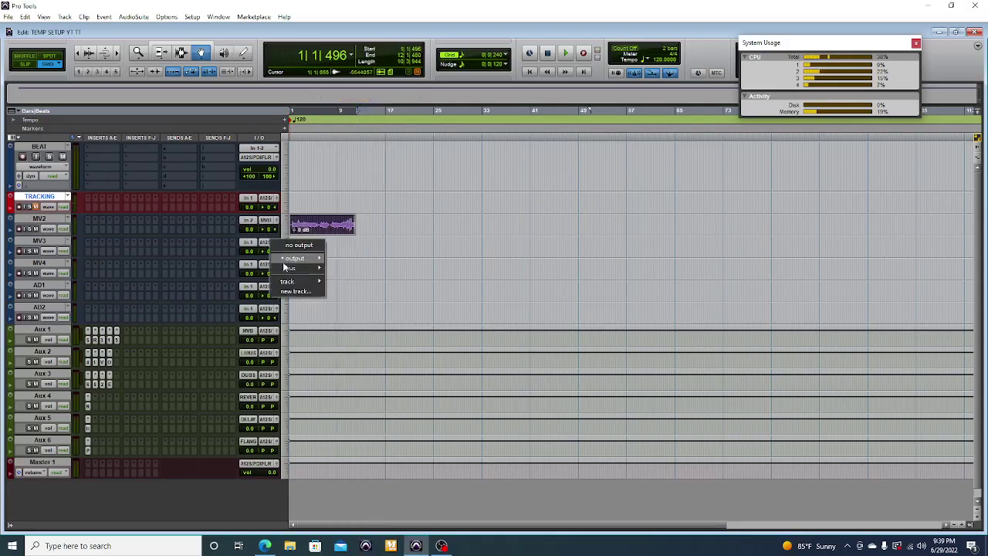
{"action": "mouse_move", "coordinate": [291, 268]}
{"action": "left_click", "coordinate": [354, 99]}
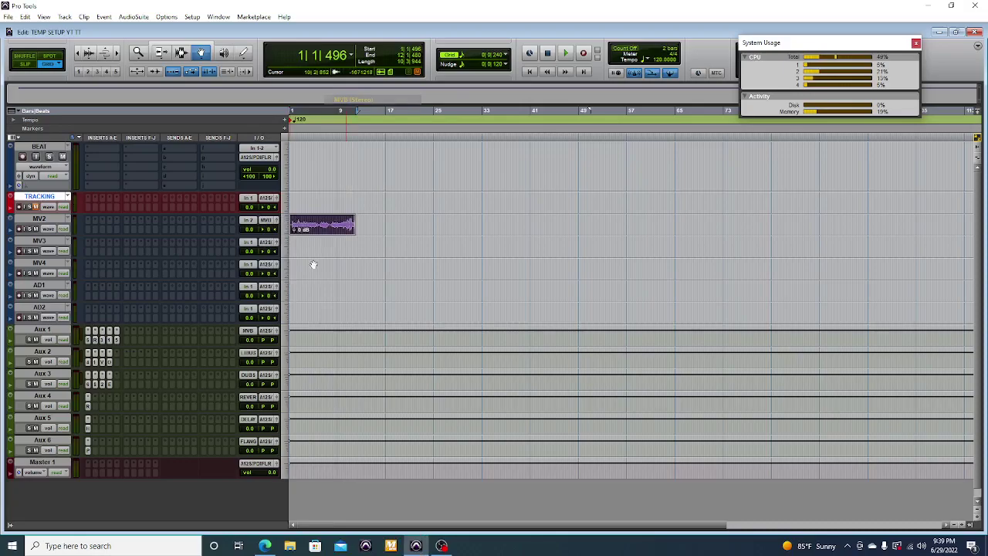
{"action": "left_click", "coordinate": [268, 265]}
{"action": "left_click", "coordinate": [292, 268]}
{"action": "left_click", "coordinate": [268, 265]}
{"action": "mouse_move", "coordinate": [292, 297]}
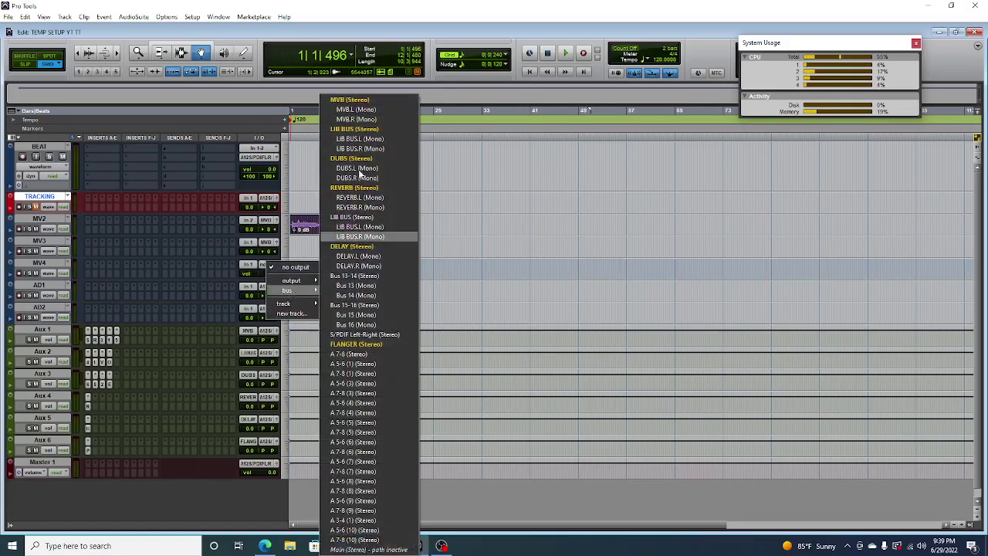
{"action": "left_click", "coordinate": [356, 100]}
Step: Route the output of track AD1 to the LIB BUS (Stereo) bus
{"action": "left_click", "coordinate": [270, 288]}
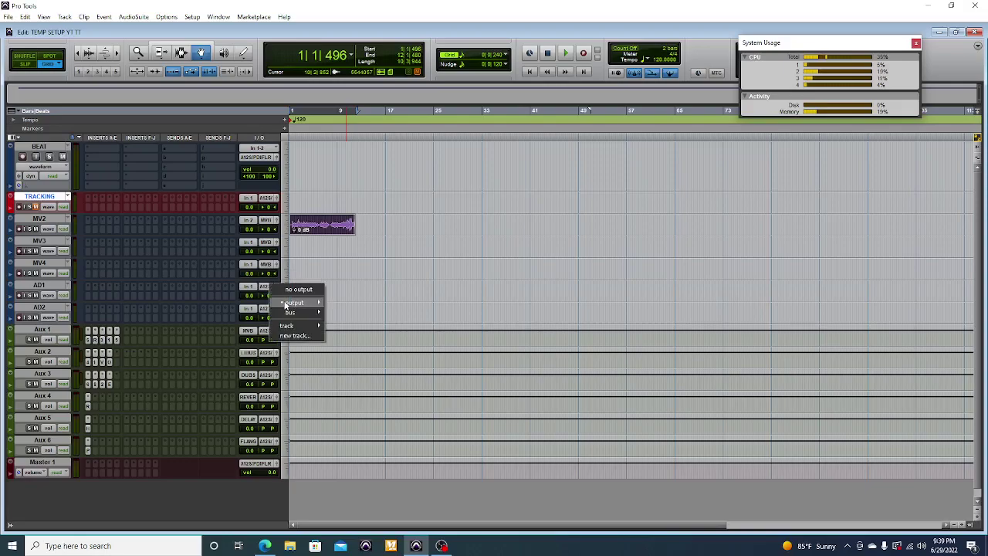
{"action": "mouse_move", "coordinate": [297, 302]}
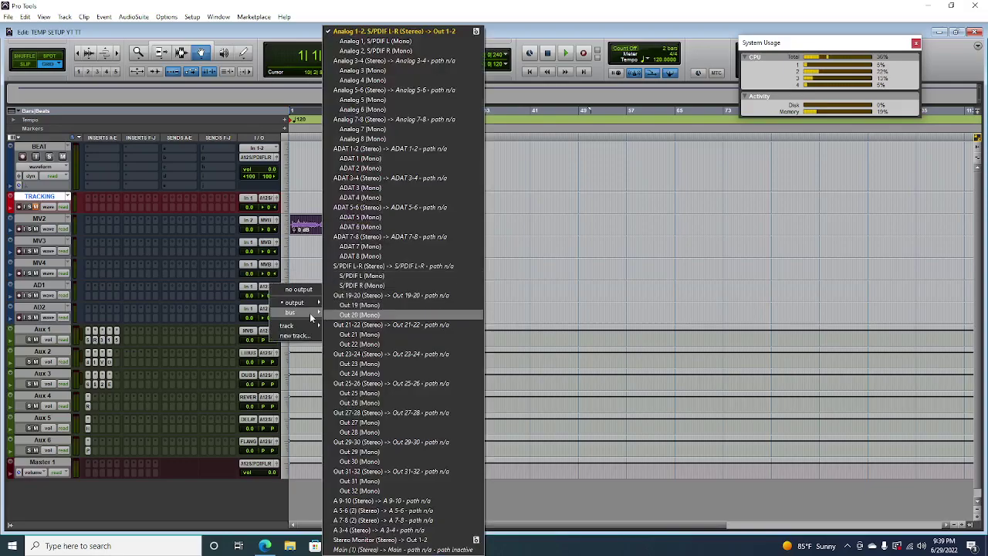
{"action": "left_click", "coordinate": [374, 138]}
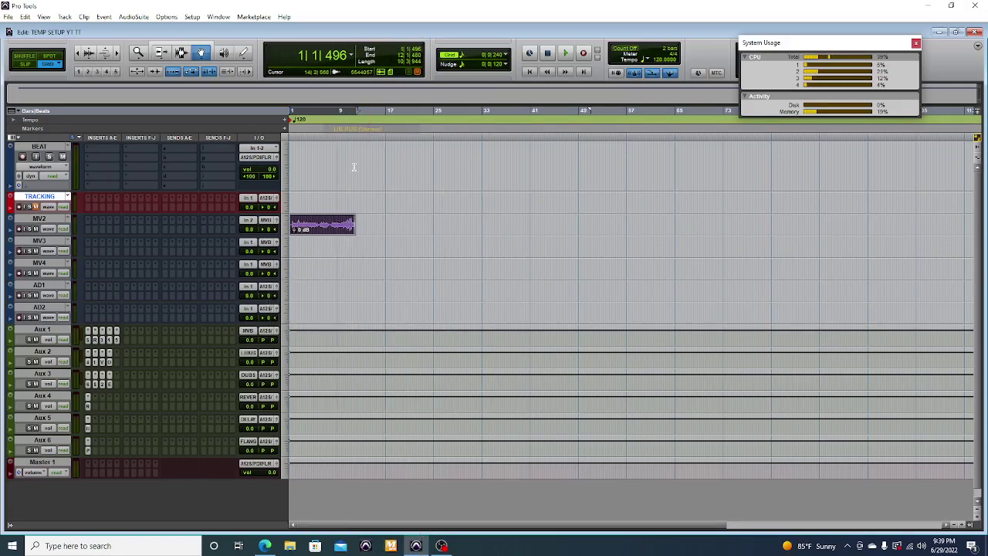
Step: Play the MV2 clip, open SSLChannel on Aux 1 beside the clip, and set its HF gain to about 1.9
{"action": "key", "text": "space"}
{"action": "key", "text": "ctrl+]"}
{"action": "key", "text": "ctrl+]"}
{"action": "left_click", "coordinate": [104, 341]}
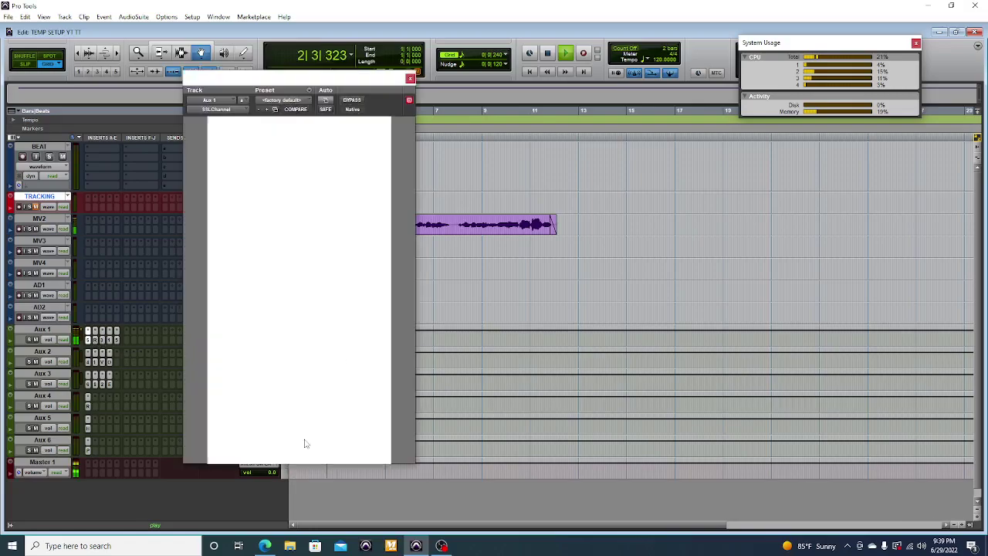
{"action": "key", "text": "space"}
{"action": "left_click_drag", "start_coordinate": [309, 77], "coordinate": [187, 66]}
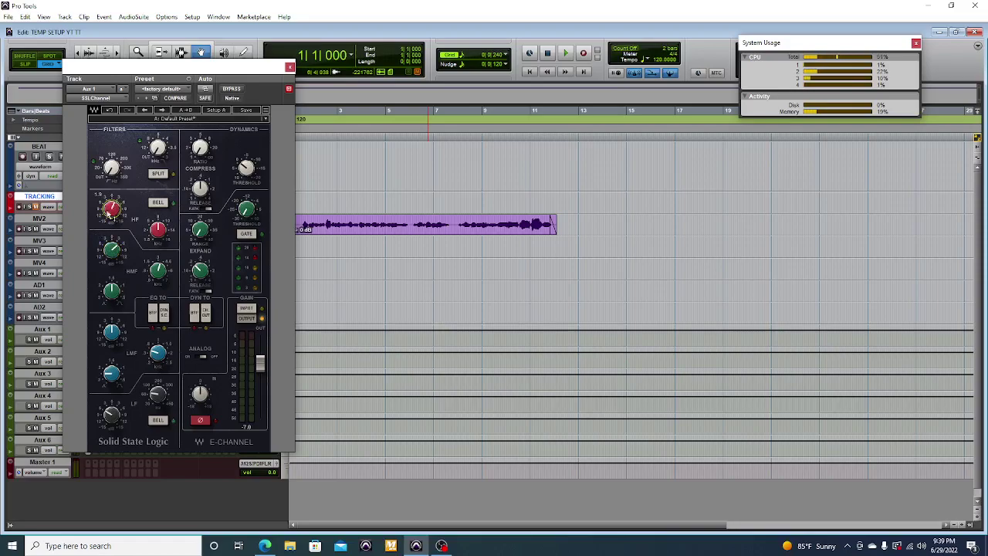
Step: During playback, lower SSLChannel's LMF gain and set its compression ratio to 2.5, then enable the gate and close the plug-in
{"action": "key", "text": "space"}
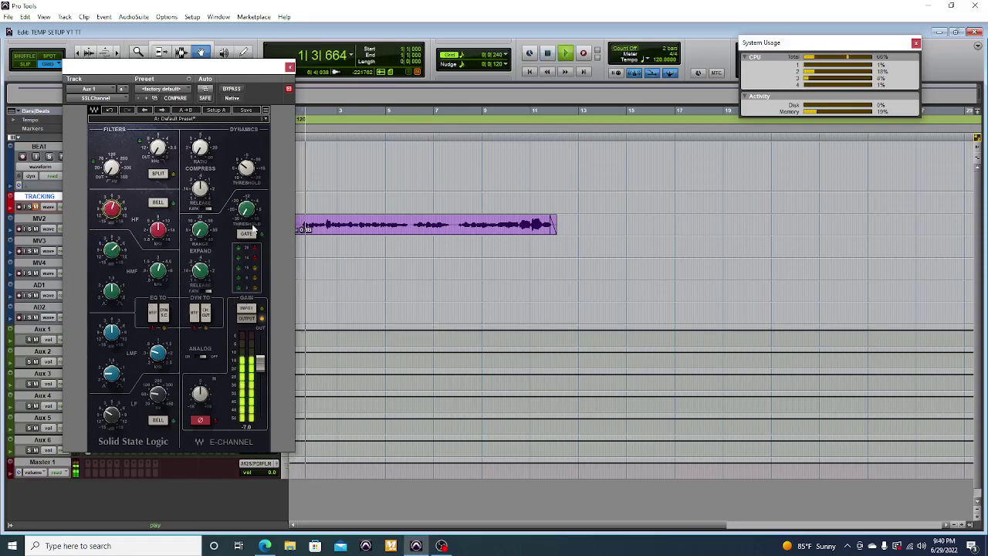
{"action": "mouse_move", "coordinate": [111, 332]}
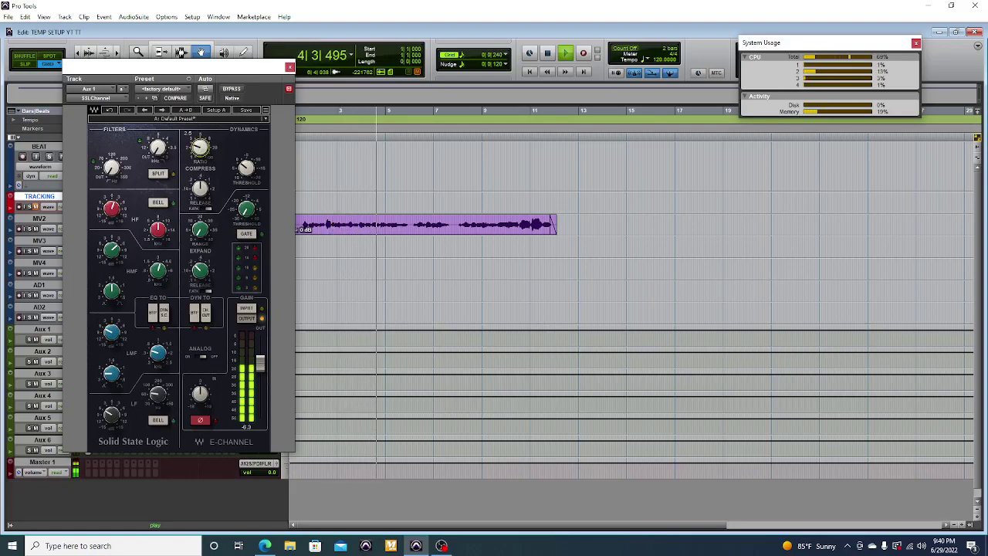
{"action": "key", "text": "space"}
{"action": "left_click", "coordinate": [258, 237]}
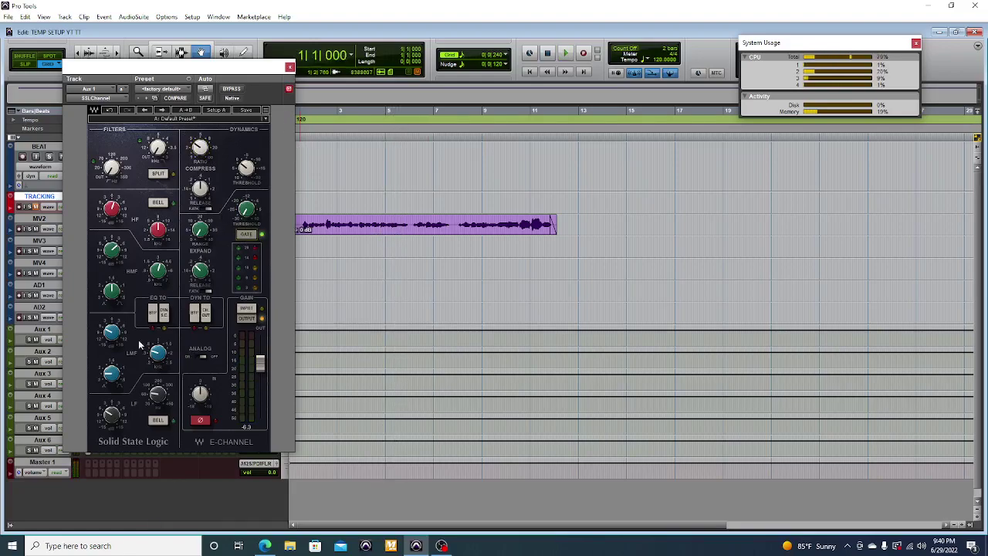
{"action": "key", "text": "ctrl+w"}
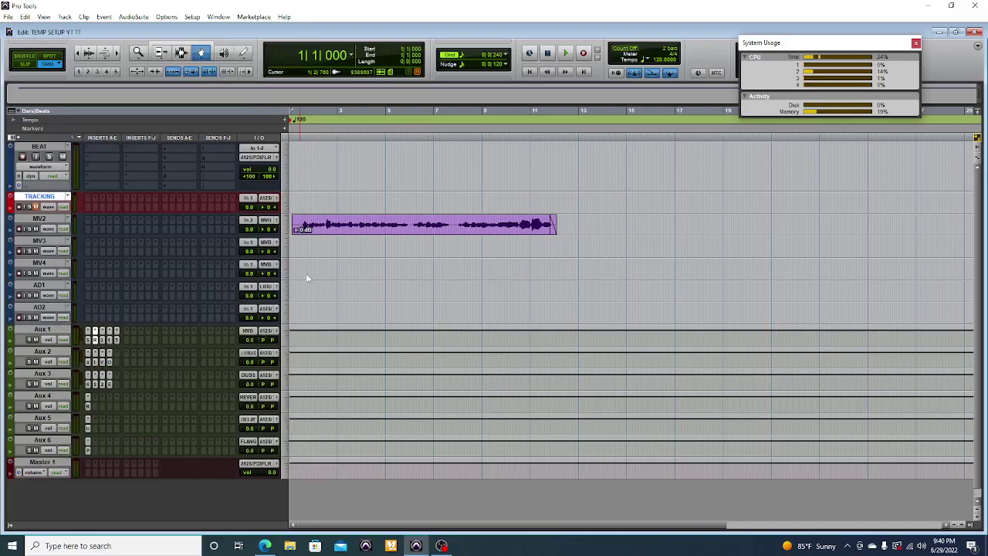
Step: Set RCompressor on Aux 1 to threshold -14.4, ratio 2.35, gain 3.4, attack 2.20 and release 121, audition it and close it
{"action": "left_click", "coordinate": [88, 332]}
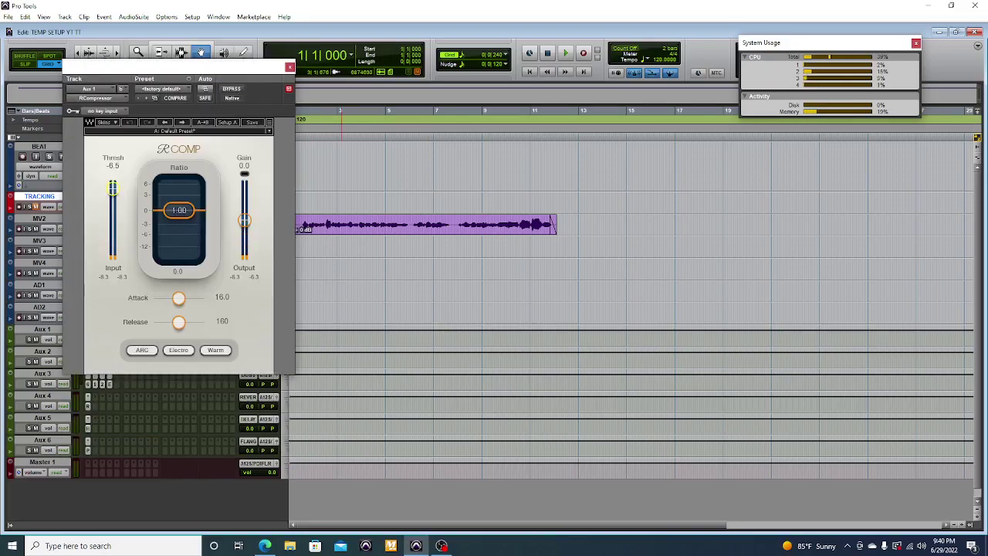
{"action": "left_click_drag", "start_coordinate": [180, 215], "coordinate": [180, 224]}
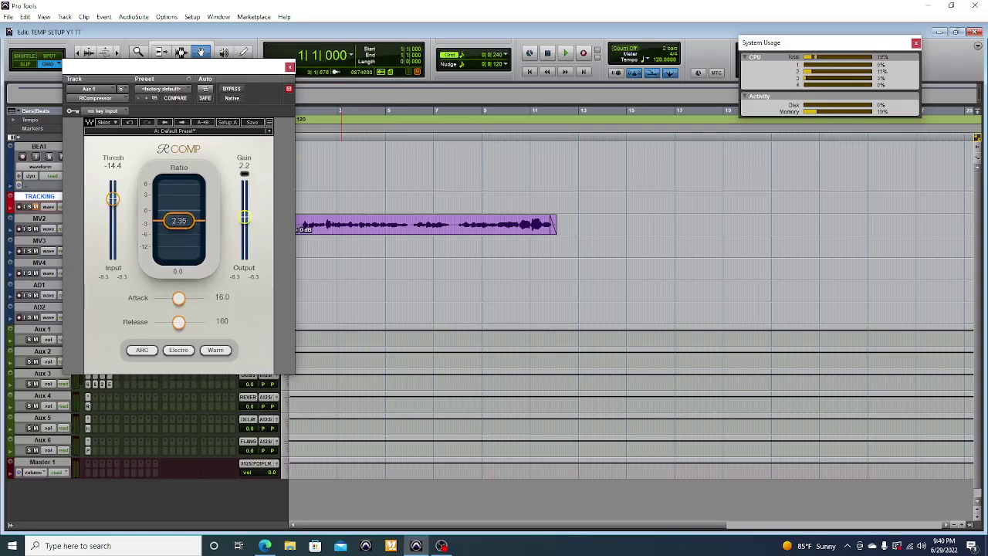
{"action": "left_click_drag", "start_coordinate": [178, 298], "coordinate": [166, 298]}
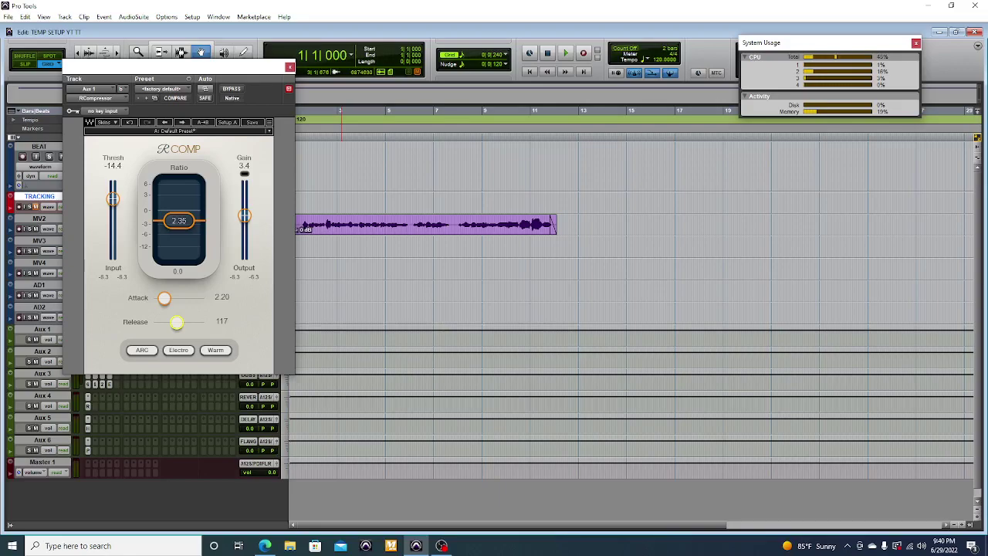
{"action": "key", "text": "space"}
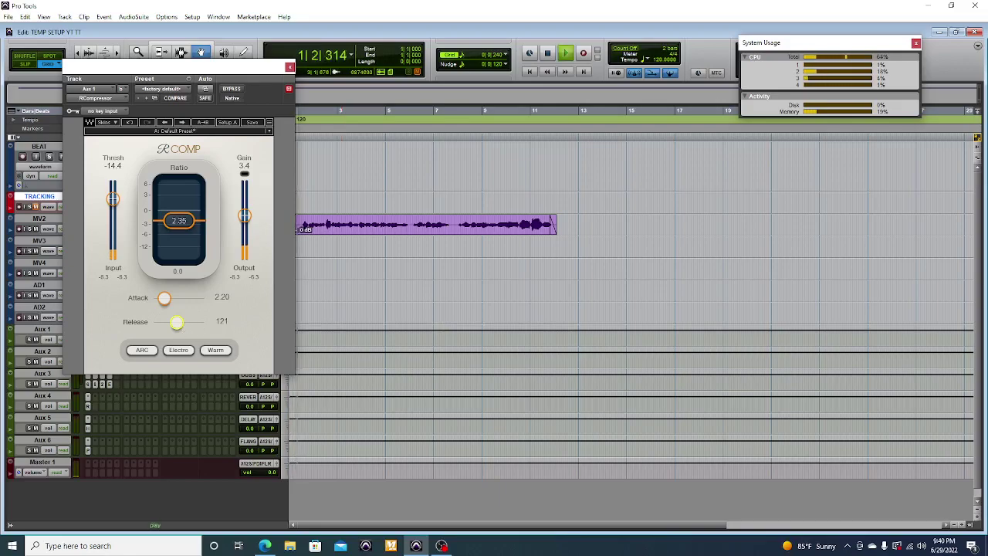
{"action": "left_click", "coordinate": [290, 68]}
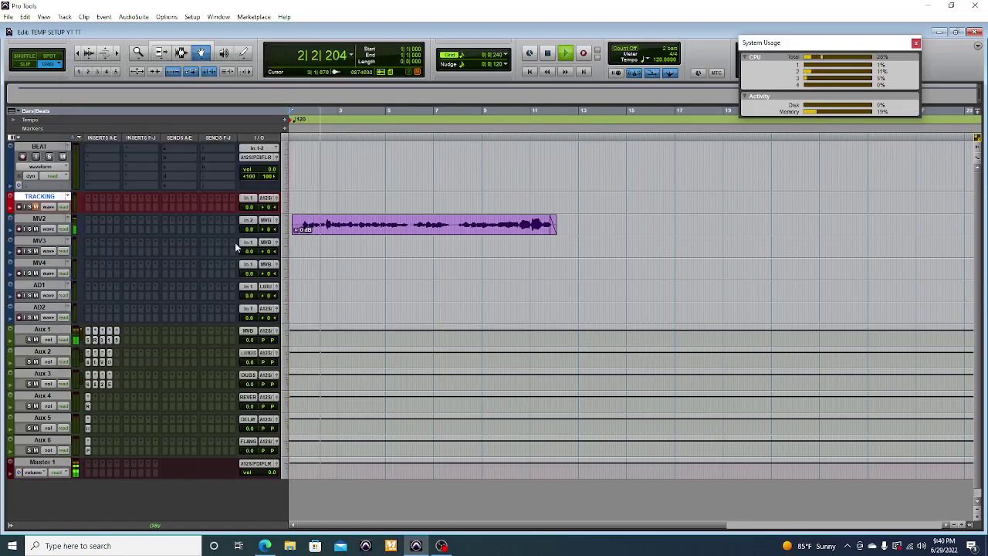
Step: Open CLA-3A on Aux 1, set its gain to about 6, and play the MV2 clip to audition it
{"action": "key", "text": "space"}
{"action": "left_click", "coordinate": [221, 348]}
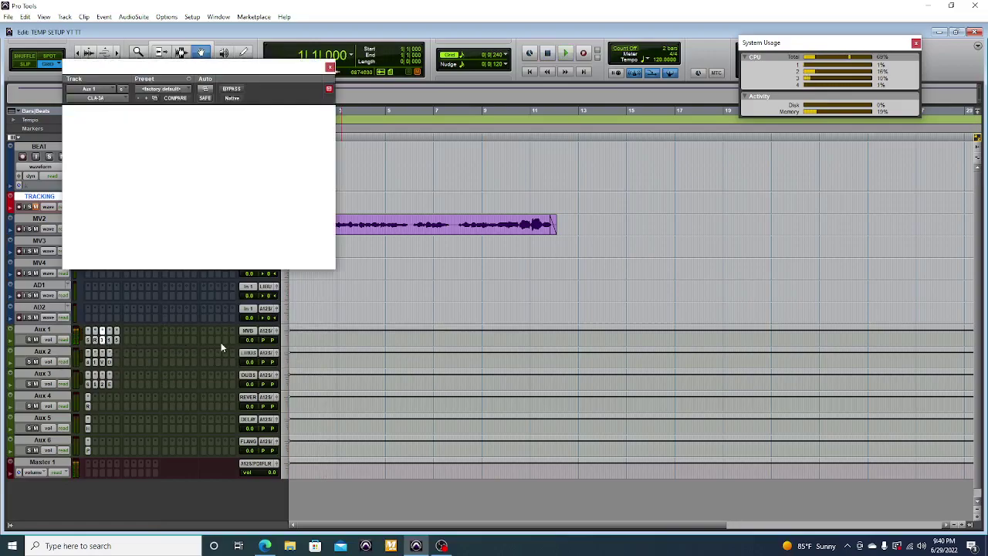
{"action": "left_click_drag", "start_coordinate": [105, 173], "coordinate": [105, 173]}
{"action": "key", "text": "space"}
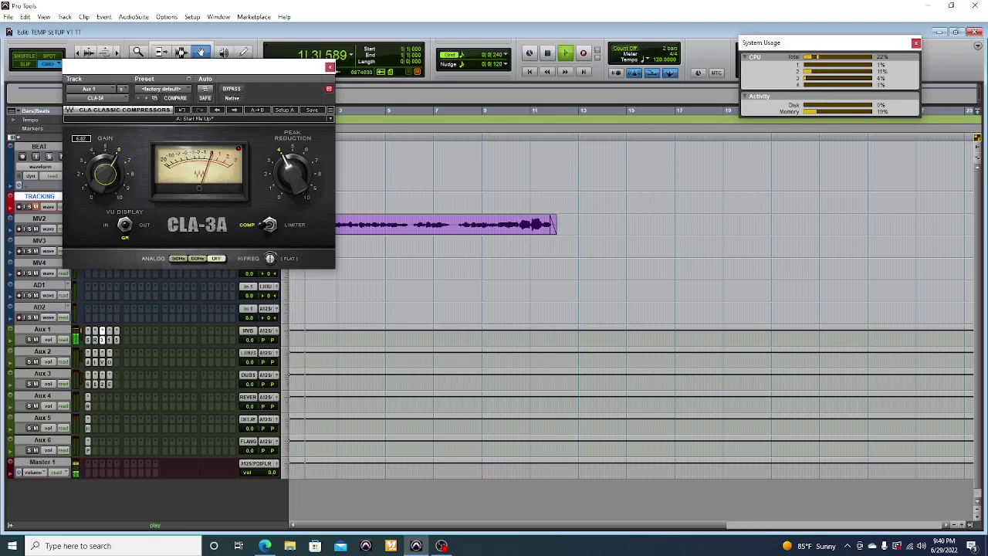
{"action": "key", "text": "space"}
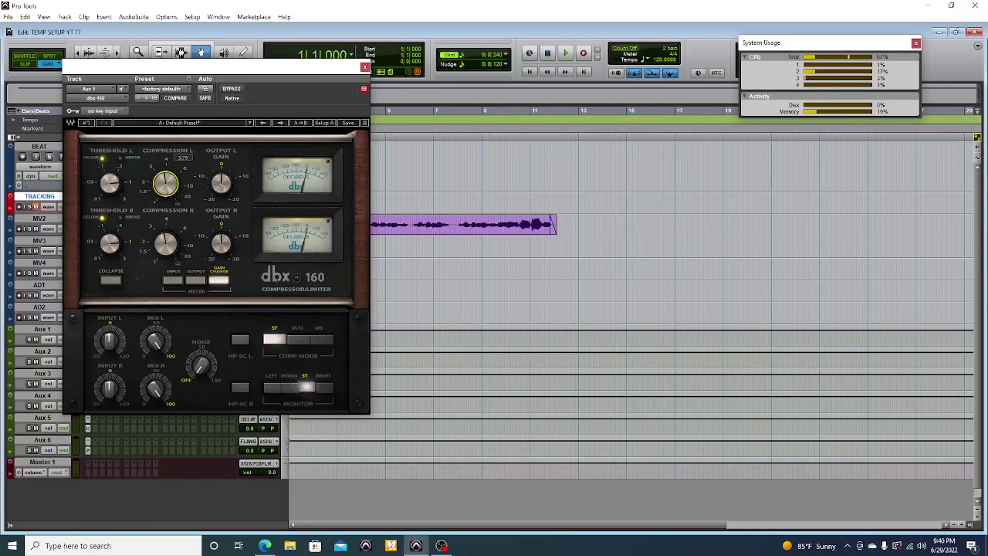
Step: Adjust the compression and raise the threshold of dbx-160 on Aux 1, audition the clip, and close the plug-in
{"action": "mouse_move", "coordinate": [111, 182]}
{"action": "key", "text": "space"}
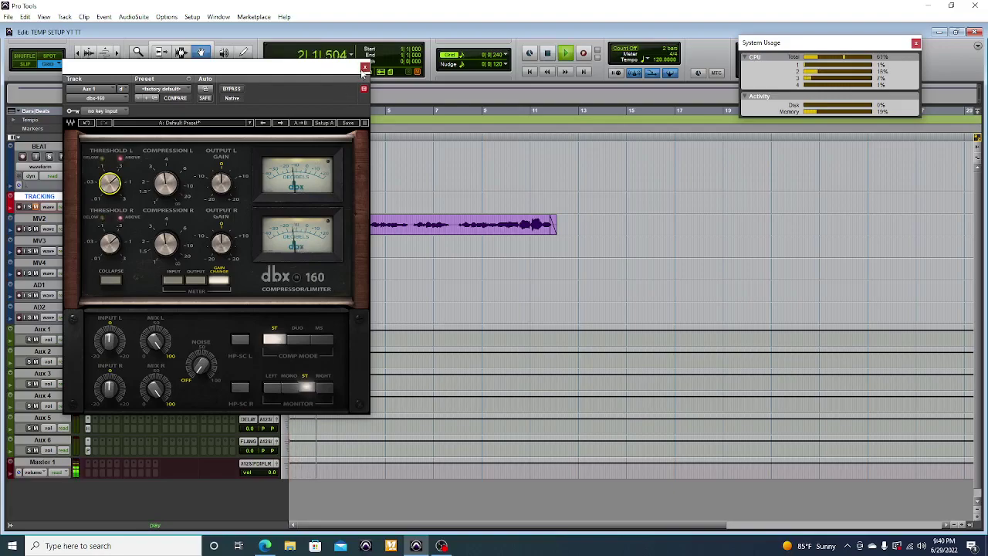
{"action": "key", "text": "ctrl+w"}
{"action": "key", "text": "space"}
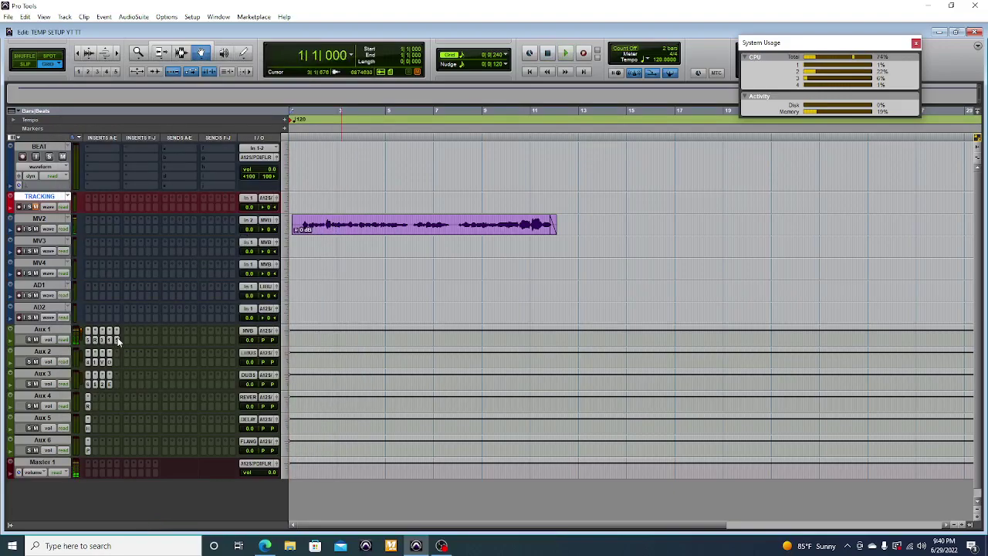
Step: During playback, boost API-560's 16K band on Aux 1, set 8K to 3.1 and 1K to 7.4, cut 31 through 250, and close it
{"action": "left_click", "coordinate": [89, 331]}
{"action": "left_click_drag", "start_coordinate": [143, 198], "coordinate": [147, 216]}
{"action": "key", "text": "space"}
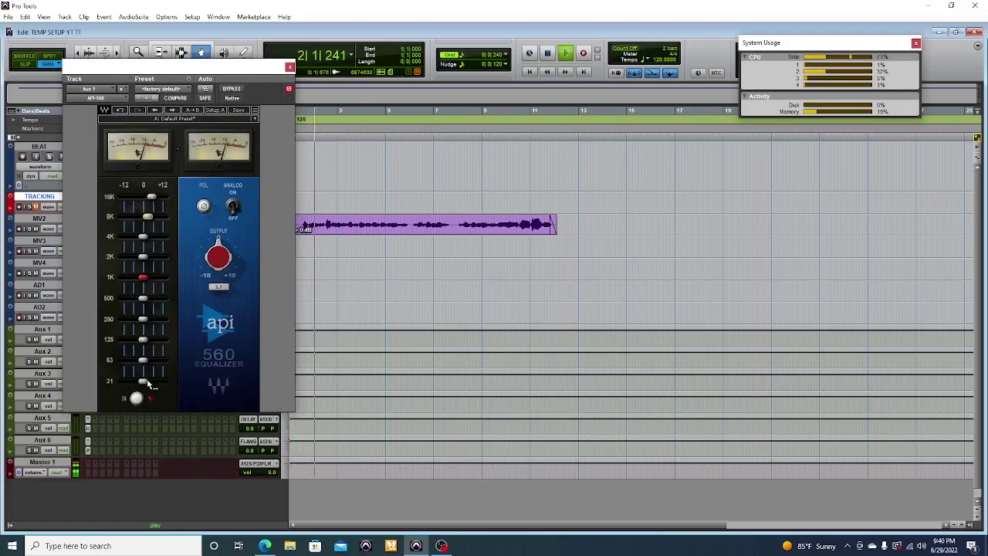
{"action": "left_click_drag", "start_coordinate": [143, 381], "coordinate": [157, 276]}
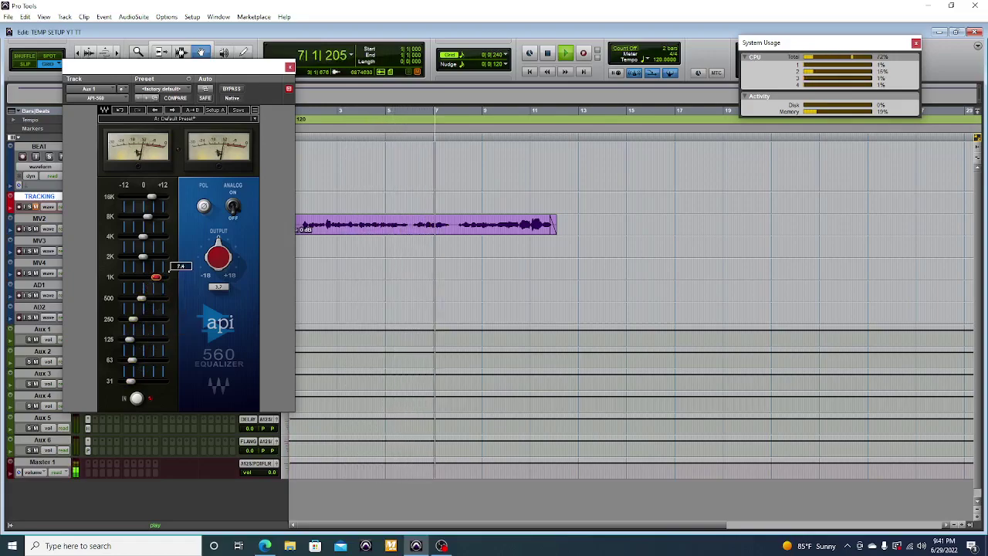
{"action": "left_click", "coordinate": [142, 256]}
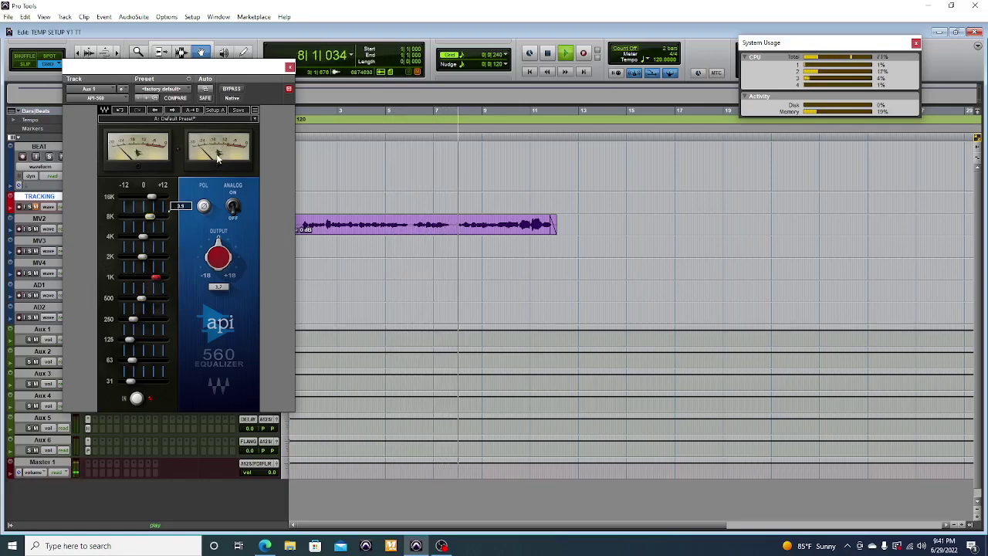
{"action": "key", "text": "ctrl+w"}
{"action": "key", "text": "space"}
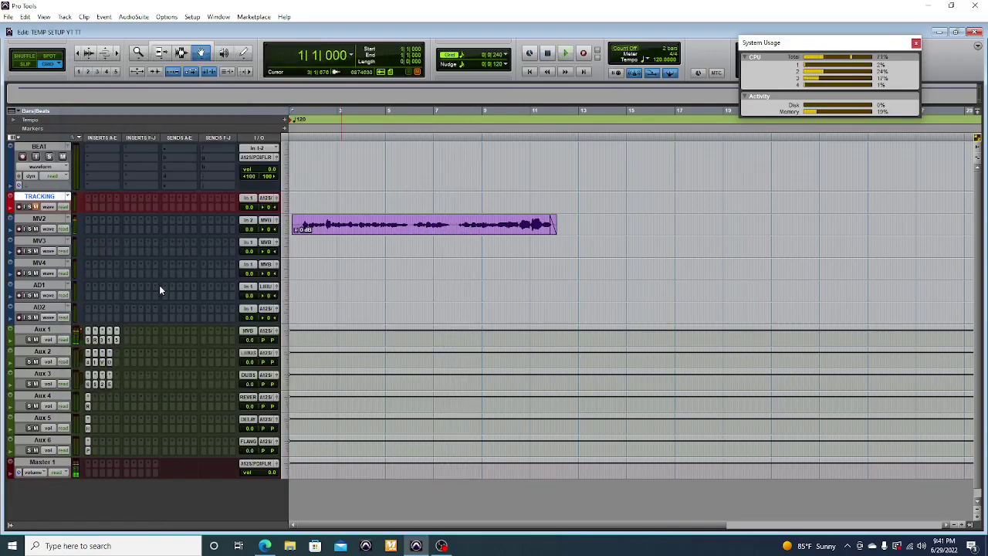
Step: Add a send from Aux 1 to the REVERB (Stereo) bus, set its level to -15.3 during playback, and close the send window
{"action": "left_click", "coordinate": [172, 343]}
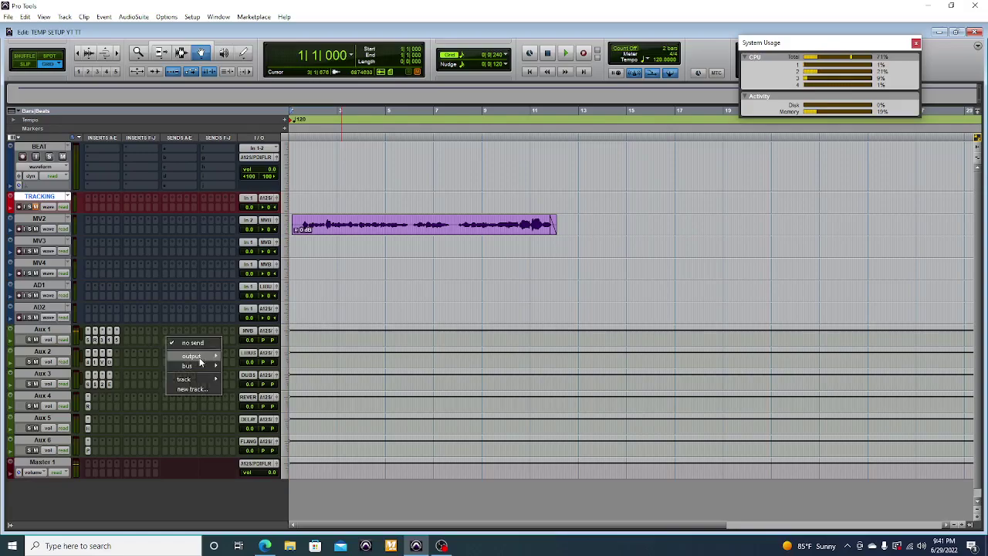
{"action": "mouse_move", "coordinate": [197, 366]}
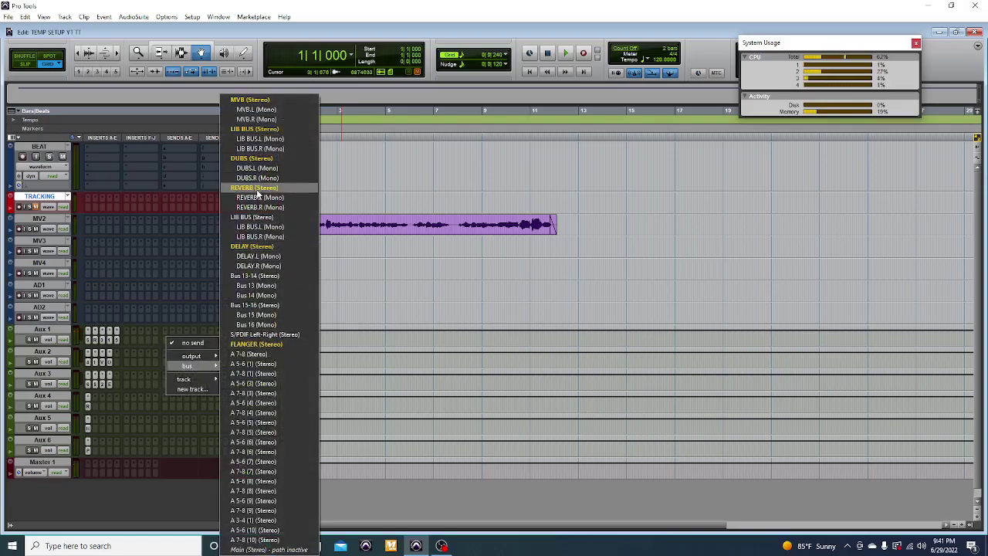
{"action": "left_click", "coordinate": [256, 188]}
{"action": "key", "text": "space"}
{"action": "left_click_drag", "start_coordinate": [356, 332], "coordinate": [364, 286]}
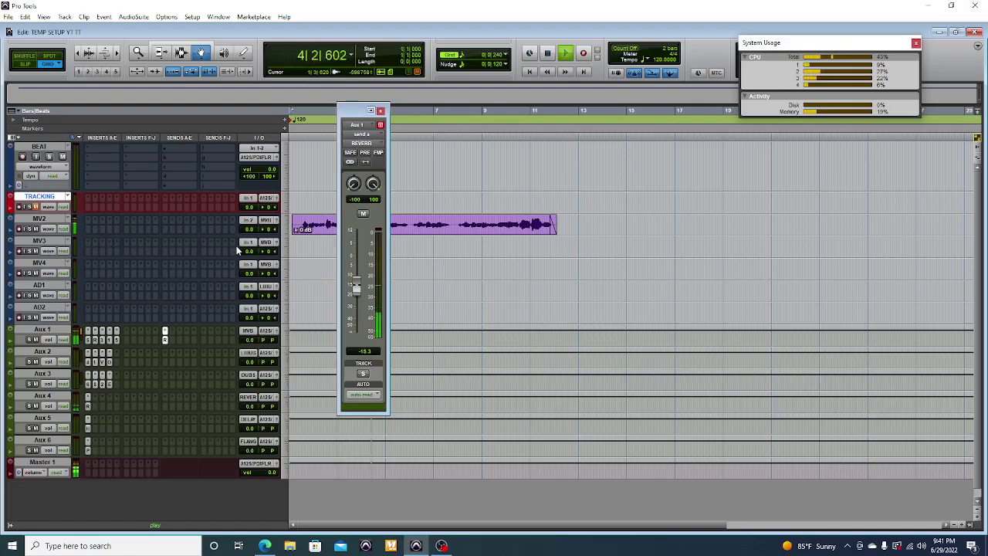
{"action": "left_click", "coordinate": [380, 110]}
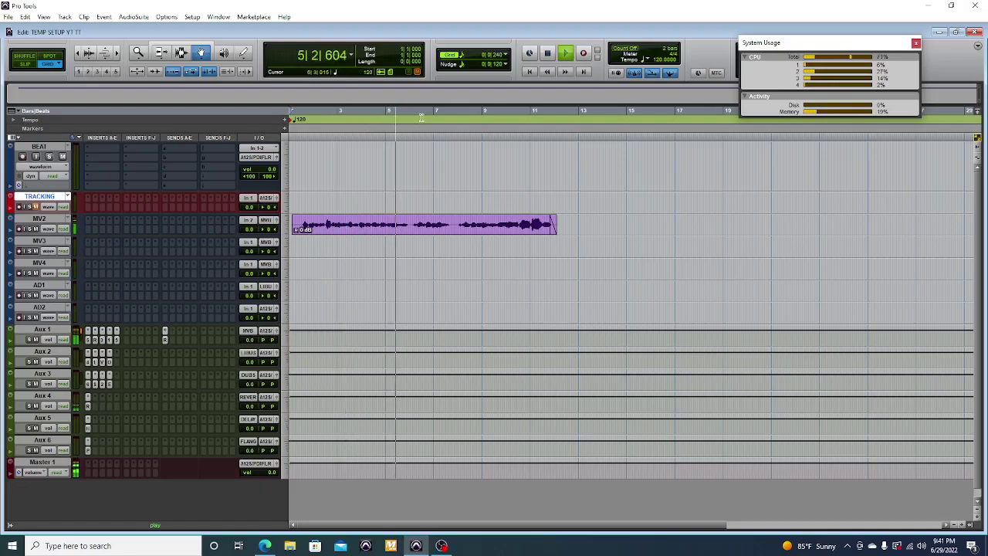
{"action": "key", "text": "space"}
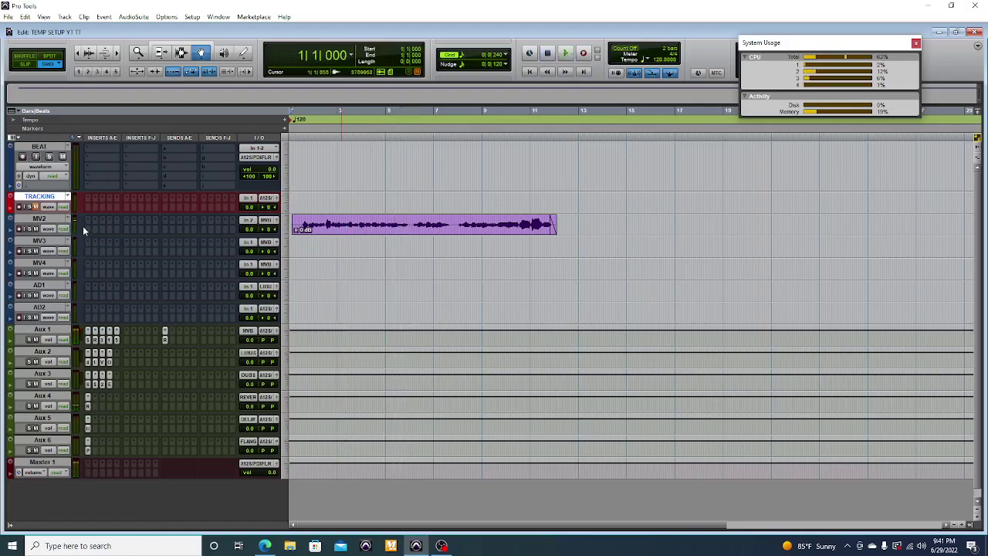
Step: Insert Auto-Key (mono) in the first insert slot of track MV2 and close its window
{"action": "left_click", "coordinate": [86, 227]}
{"action": "mouse_move", "coordinate": [131, 246]}
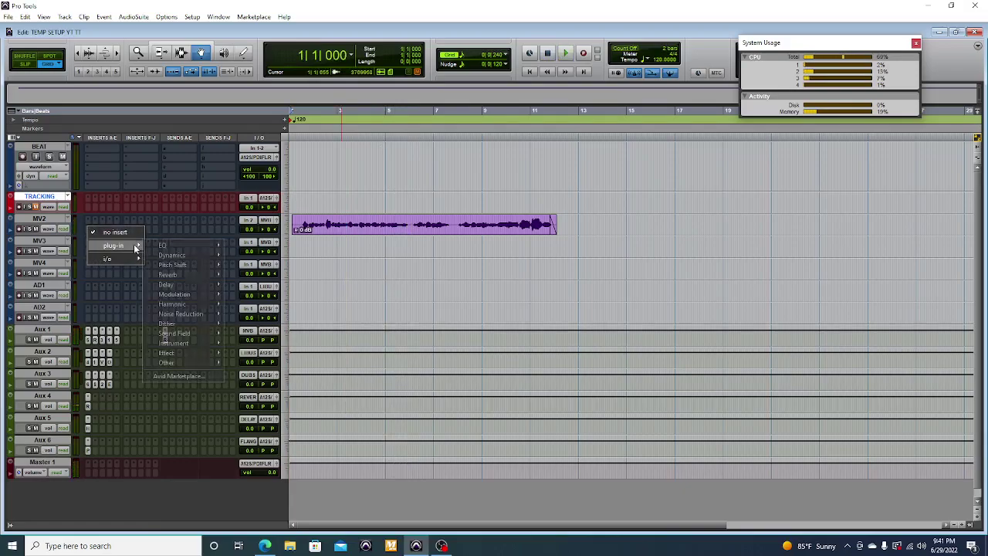
{"action": "mouse_move", "coordinate": [174, 266]}
{"action": "left_click", "coordinate": [255, 265]}
{"action": "left_click", "coordinate": [293, 66]}
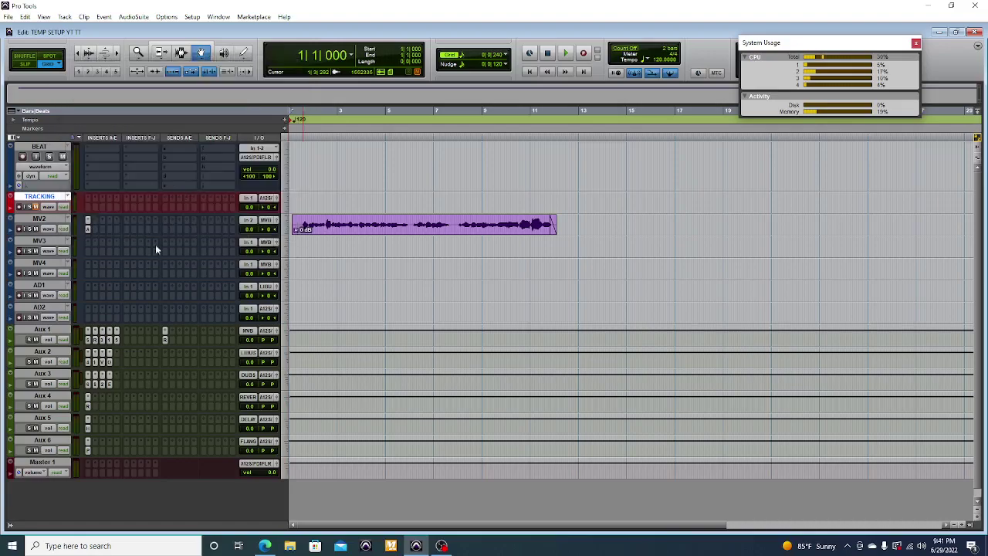
Step: Replace the plug-in in MV2's first insert slot with Auto-Tune EFX AAX (mono)
{"action": "left_click", "coordinate": [88, 226]}
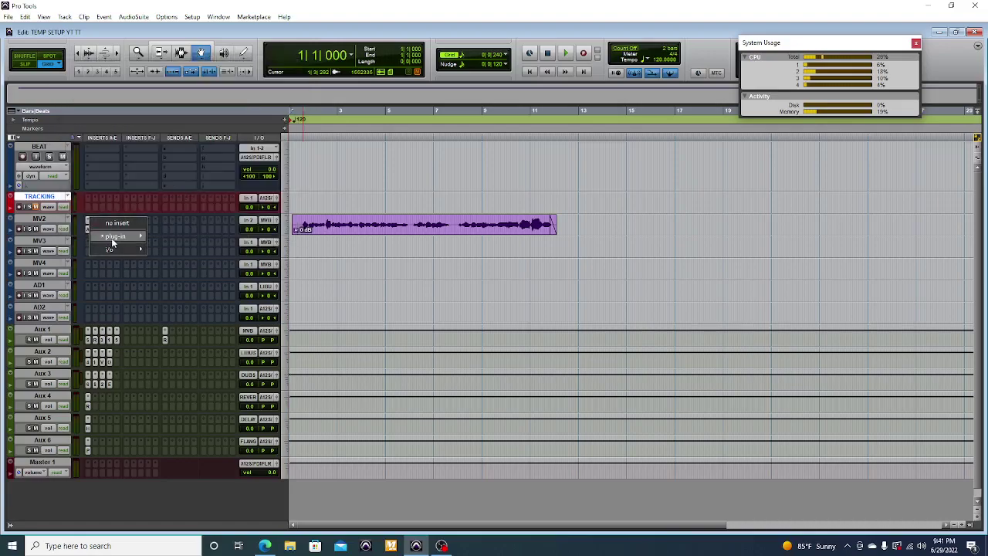
{"action": "mouse_move", "coordinate": [119, 236]}
{"action": "mouse_move", "coordinate": [185, 256]}
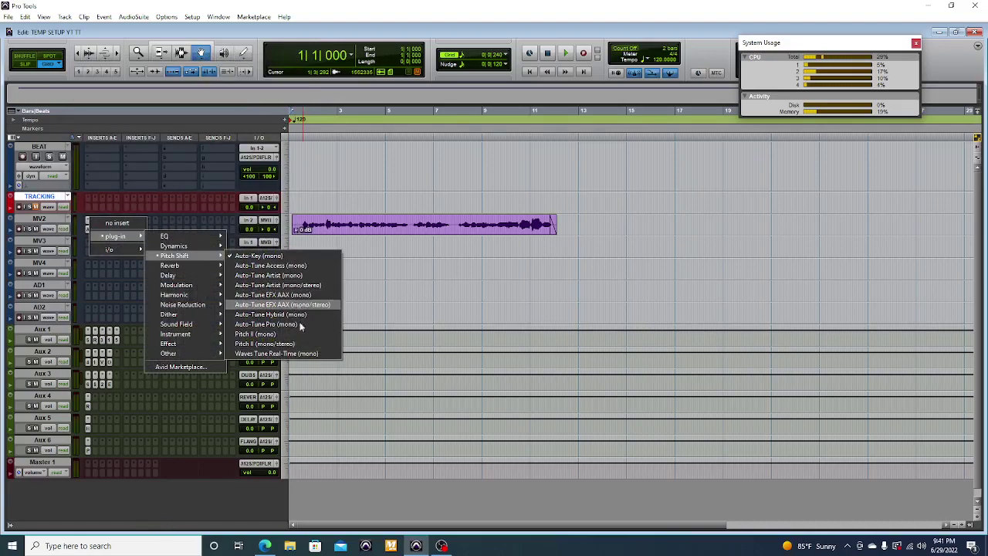
{"action": "left_click", "coordinate": [272, 295]}
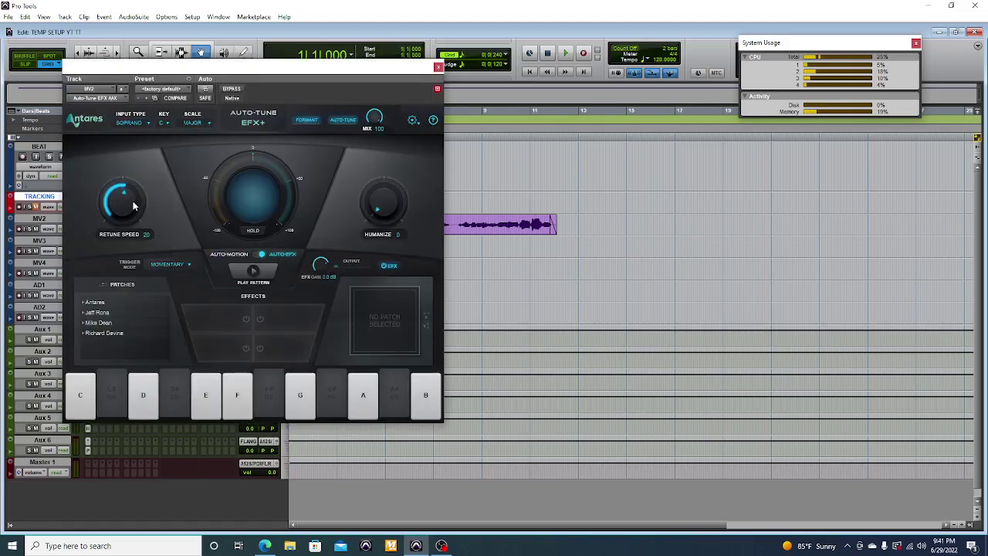
Step: Set Auto-Tune EFX+ on MV2 to retune speed 0, Minor scale and Alto/Tenor input type, and close it
{"action": "left_click_drag", "start_coordinate": [133, 206], "coordinate": [133, 193]}
{"action": "left_click", "coordinate": [192, 122]}
{"action": "left_click", "coordinate": [194, 141]}
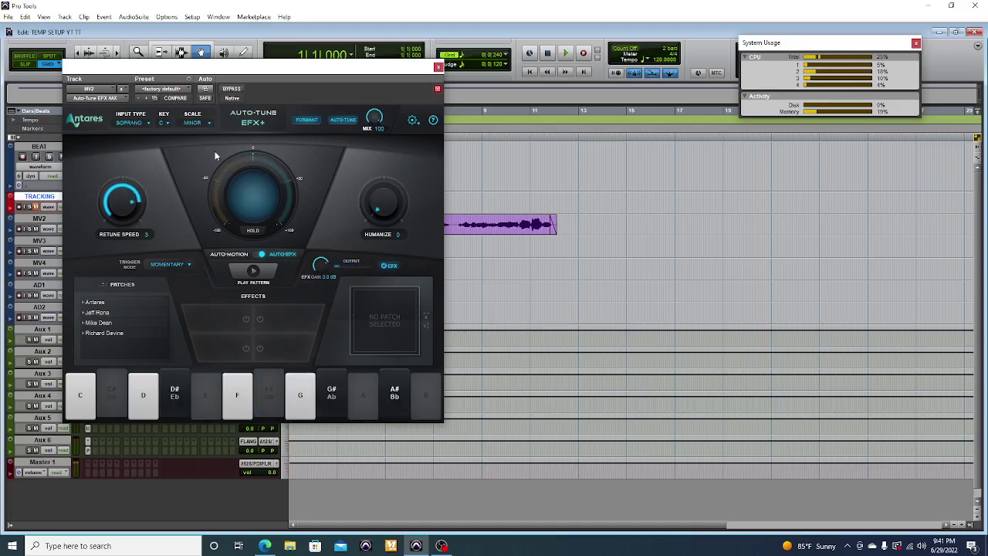
{"action": "left_click_drag", "start_coordinate": [142, 194], "coordinate": [140, 170]}
{"action": "left_click", "coordinate": [135, 128]}
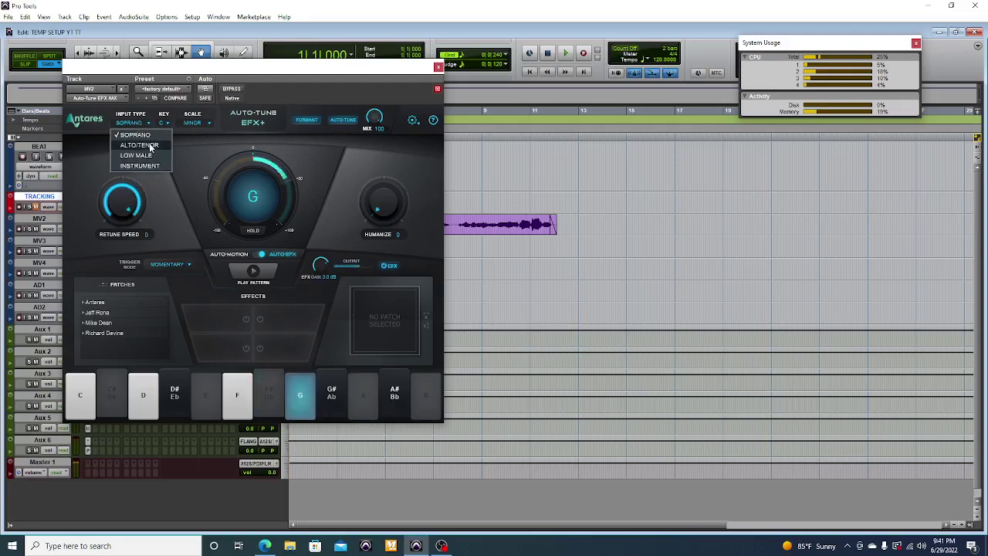
{"action": "left_click", "coordinate": [127, 143]}
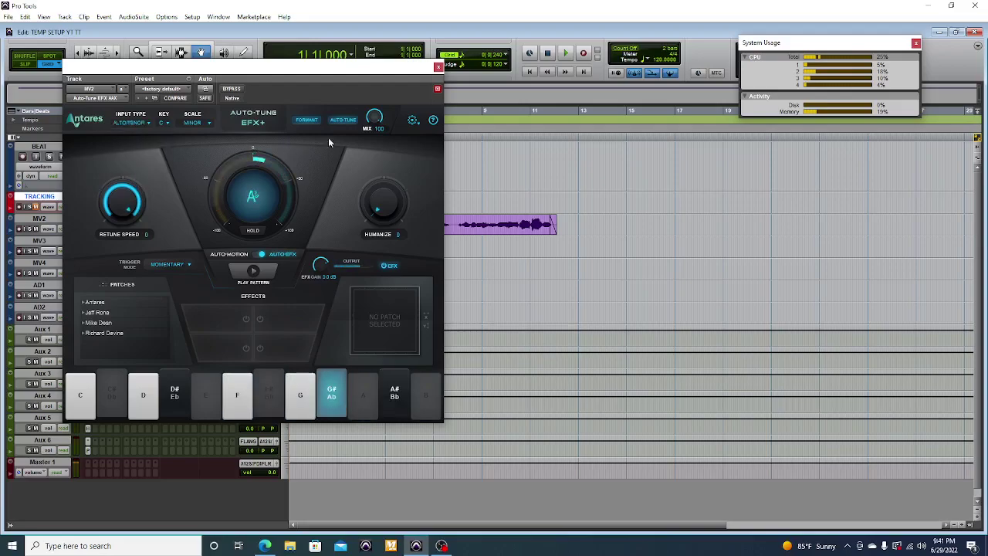
{"action": "left_click", "coordinate": [438, 68]}
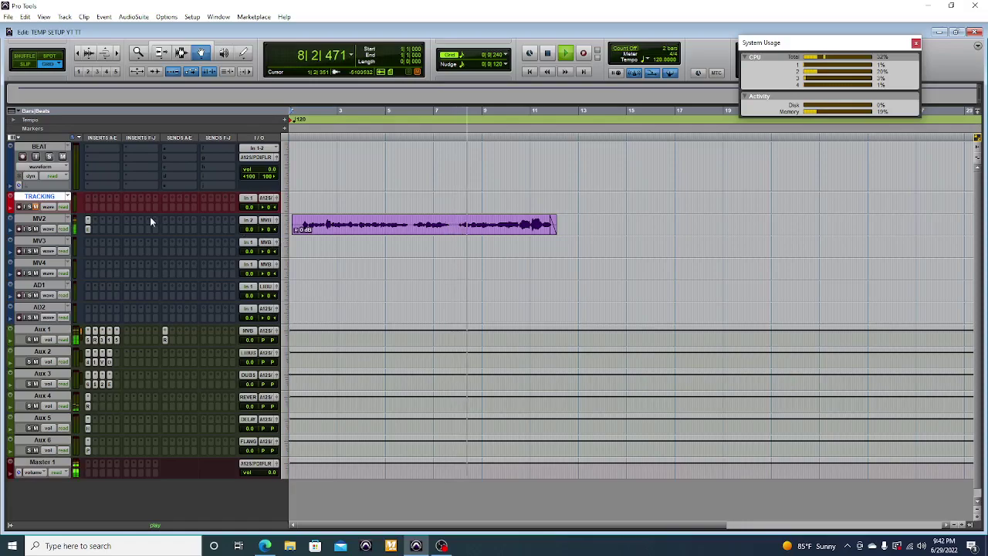
Step: Insert the multichannel EQ3 7-Band (stereo) in the first insert slot of the BEAT track
{"action": "left_click", "coordinate": [108, 149]}
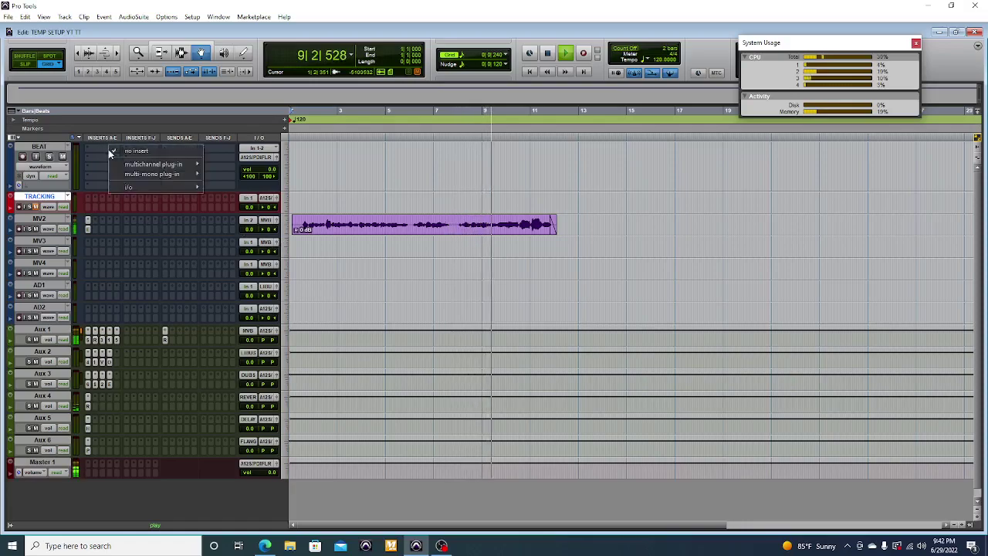
{"action": "mouse_move", "coordinate": [178, 163]}
{"action": "mouse_move", "coordinate": [249, 162]}
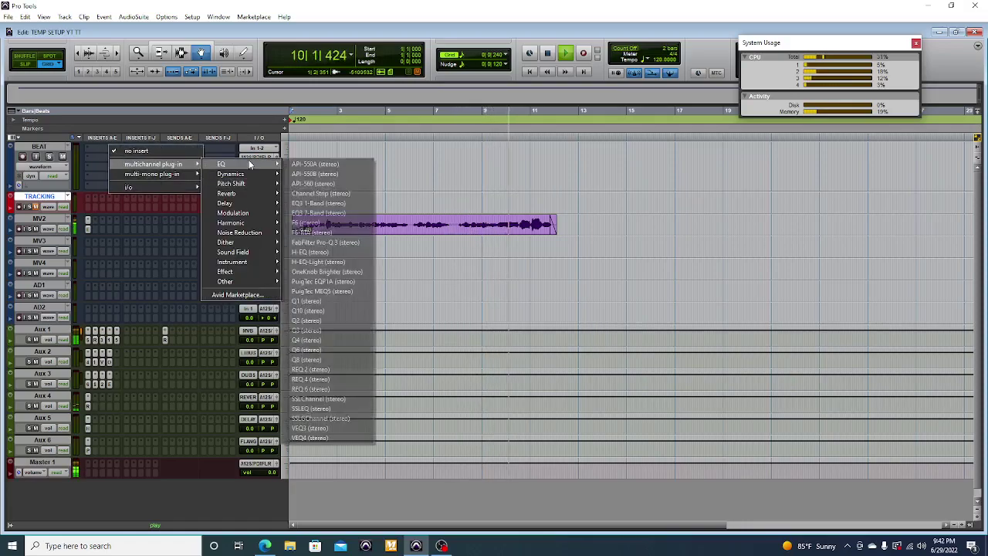
{"action": "left_click", "coordinate": [320, 212]}
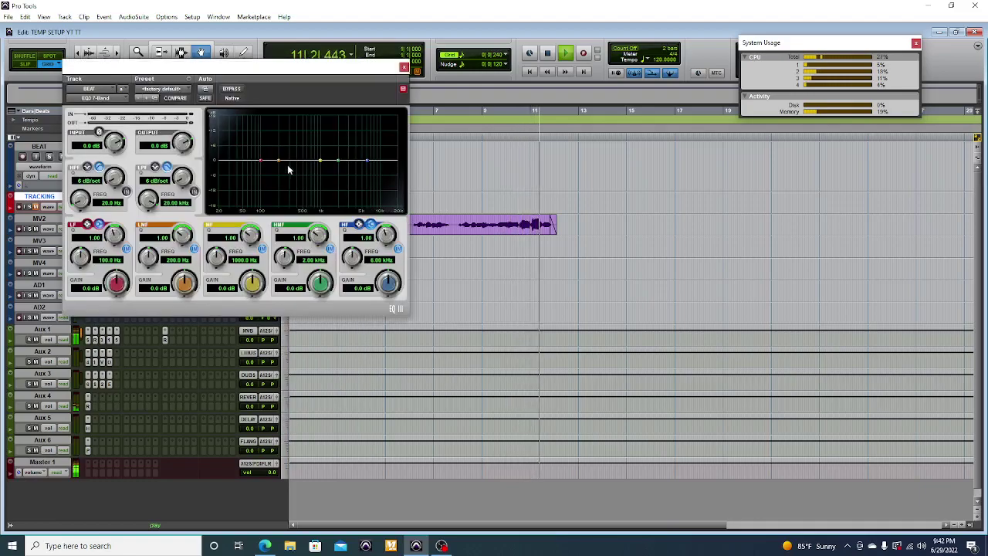
Step: Shape BEAT's EQ3 with LMF 0.3 dB at 208.1 Hz, MF -4.0 dB at 726.7 Hz and HMF 1.1 dB at 2.12 kHz, and close it
{"action": "mouse_move", "coordinate": [279, 160]}
{"action": "left_mouse_down"}
{"action": "mouse_move", "coordinate": [280, 176]}
{"action": "mouse_move", "coordinate": [280, 164]}
{"action": "left_mouse_up"}
{"action": "key", "text": "space"}
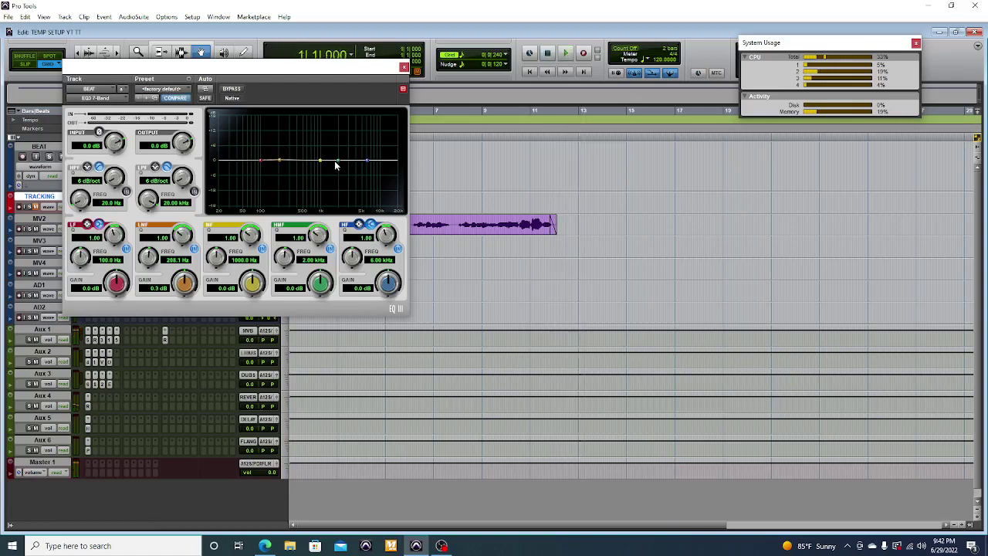
{"action": "left_click_drag", "start_coordinate": [339, 182], "coordinate": [315, 177]}
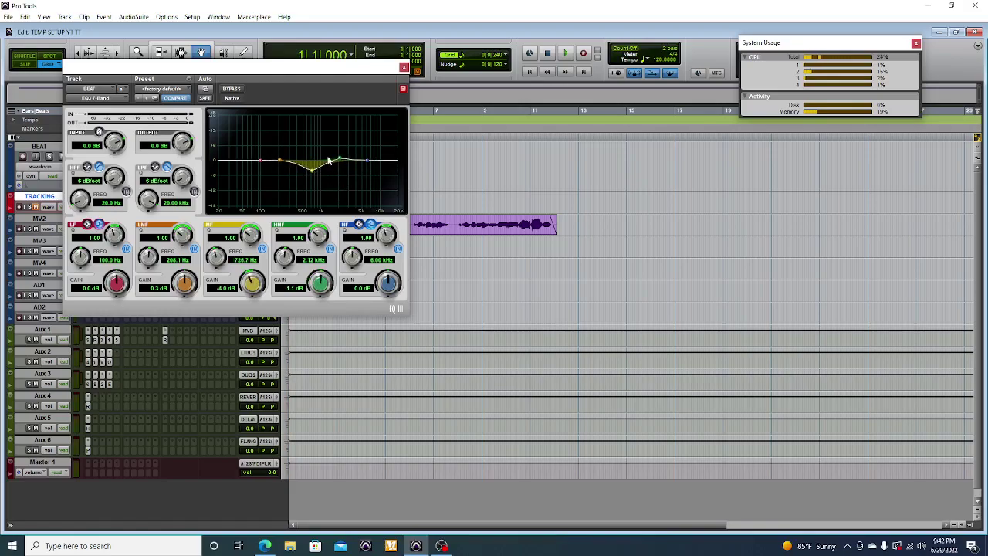
{"action": "left_click", "coordinate": [402, 68]}
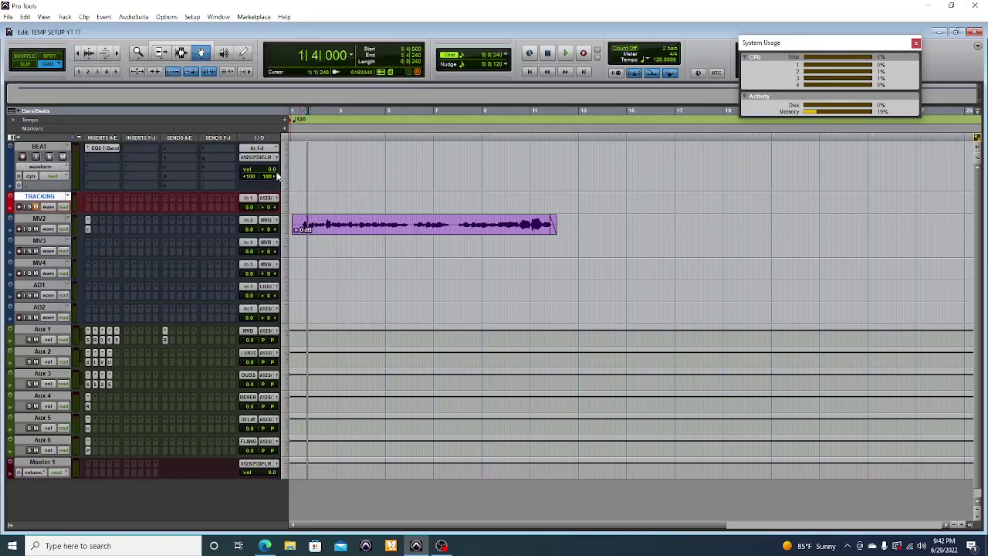
Step: Lower the BEAT track's volume to -5.3, switch to the Selector tool, and audition the start of the MV2 clip
{"action": "left_click_drag", "start_coordinate": [273, 173], "coordinate": [327, 212]}
{"action": "key", "text": "space"}
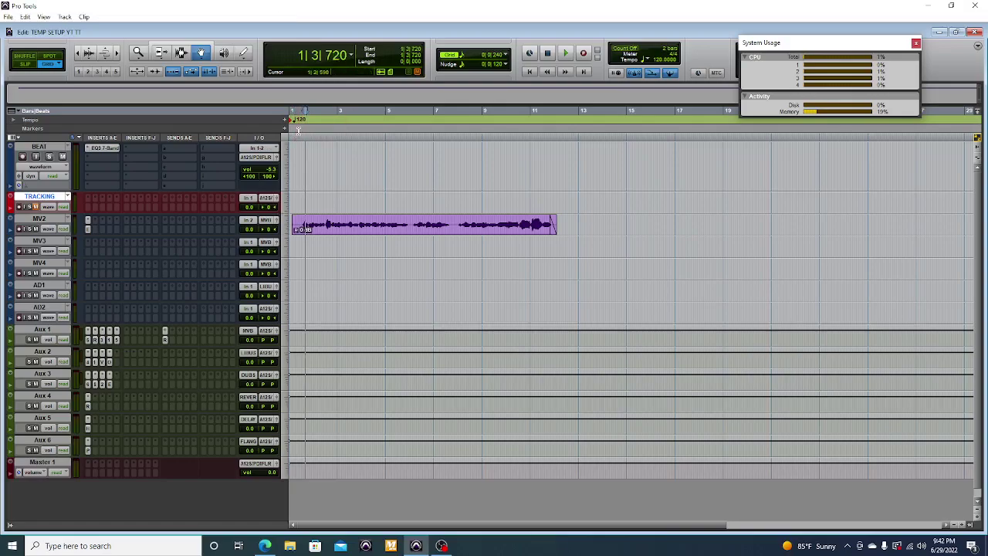
{"action": "left_click", "coordinate": [178, 57]}
{"action": "key", "text": "space"}
{"action": "key", "text": "ctrl+]"}
{"action": "key", "text": "ctrl+]"}
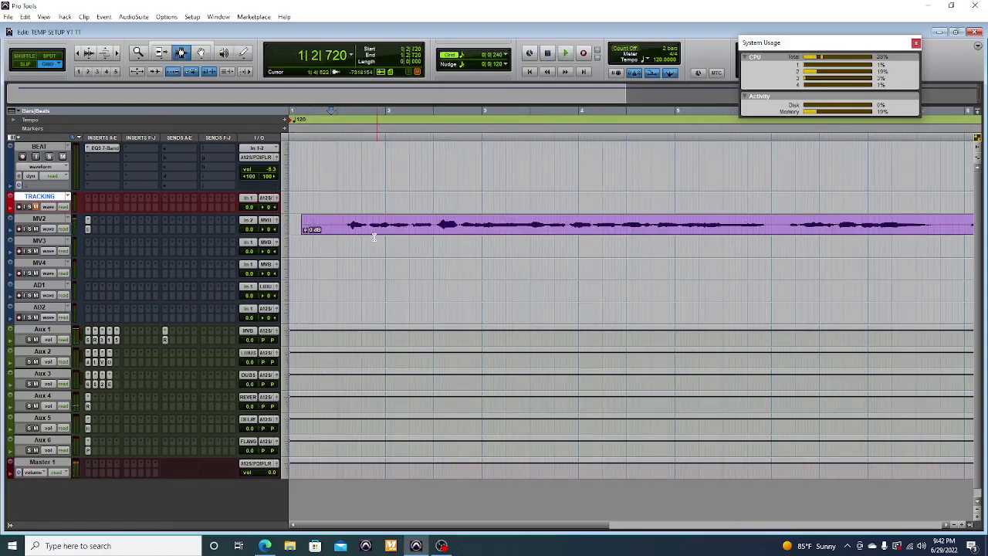
Step: Insert RVox (stereo) on Aux 1, set gate -23.4, comp -5.1 and gain -3.3, close it, and start playback
{"action": "left_click", "coordinate": [129, 339]}
{"action": "mouse_move", "coordinate": [174, 356]}
{"action": "mouse_move", "coordinate": [251, 366]}
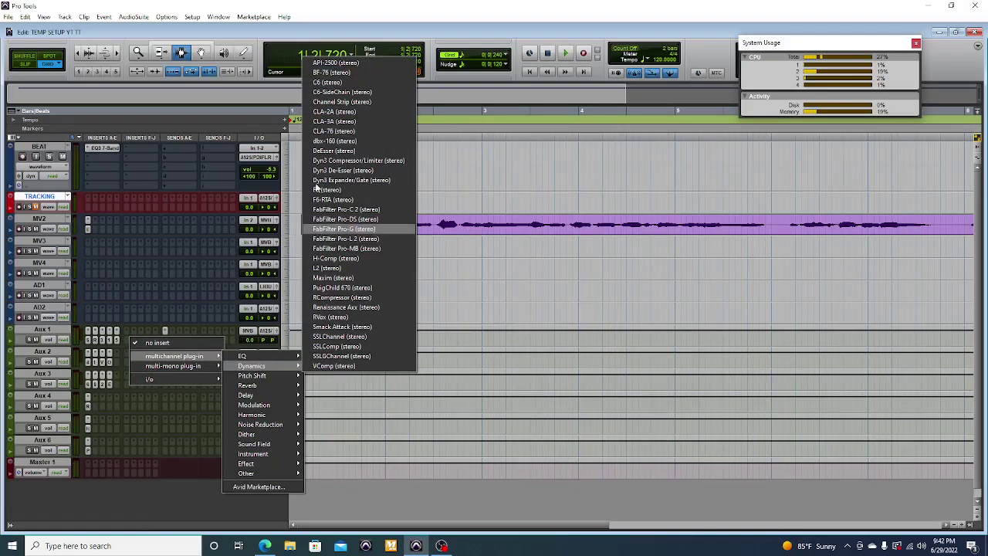
{"action": "left_click", "coordinate": [294, 322]}
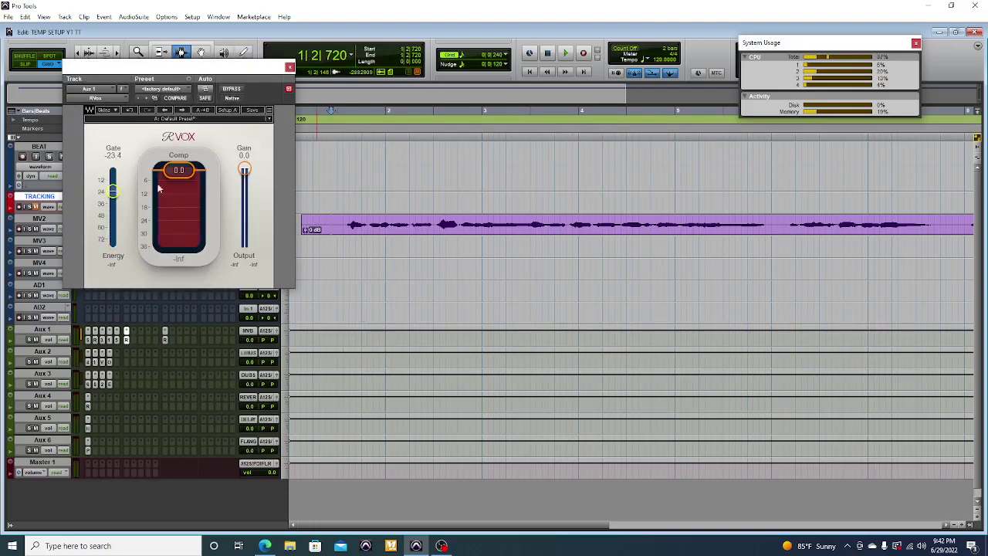
{"action": "left_click_drag", "start_coordinate": [178, 170], "coordinate": [179, 180]}
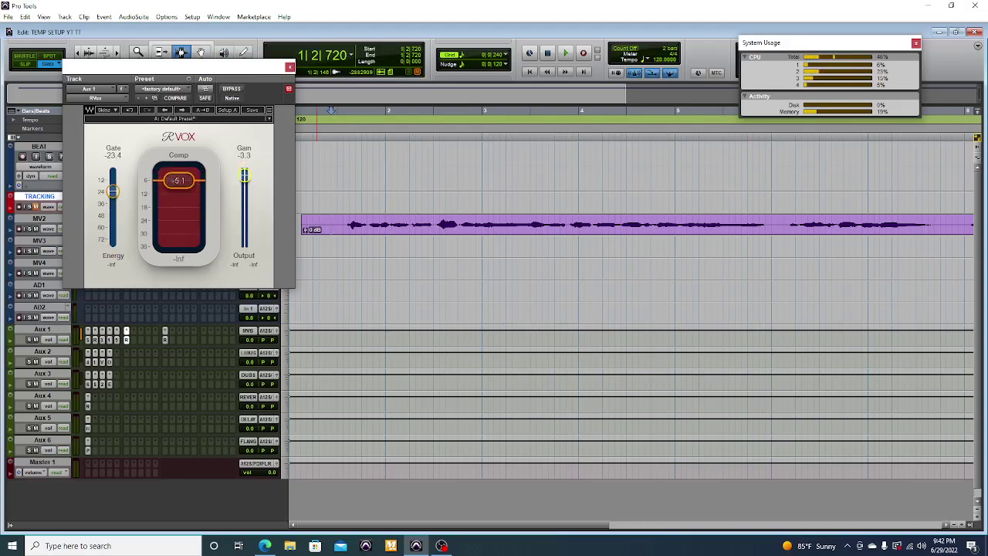
{"action": "left_click", "coordinate": [289, 67]}
{"action": "key", "text": "space"}
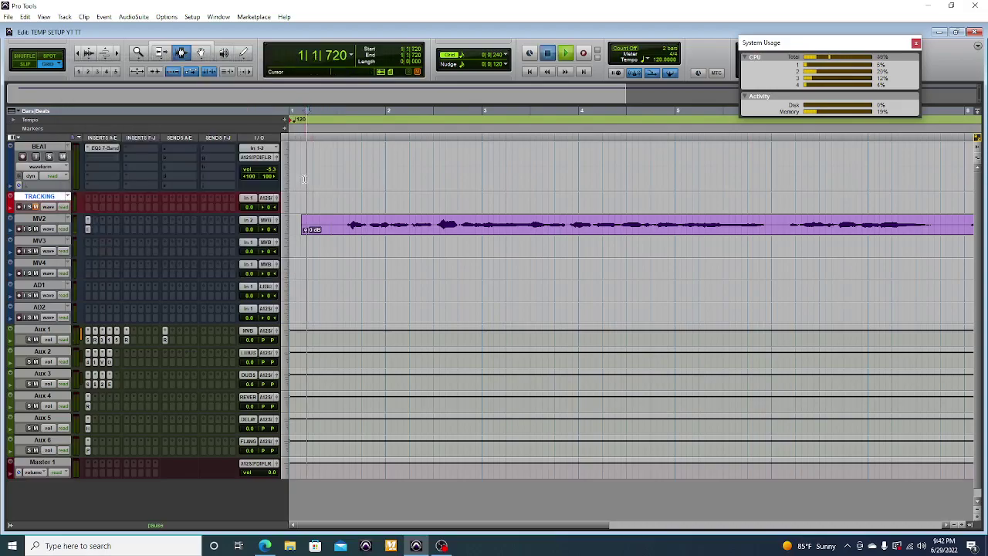
Step: Trim the start of the MV2 clip to 1|3|240, fade in its new beginning, and audition it
{"action": "key", "text": "a"}
{"action": "key", "text": "space"}
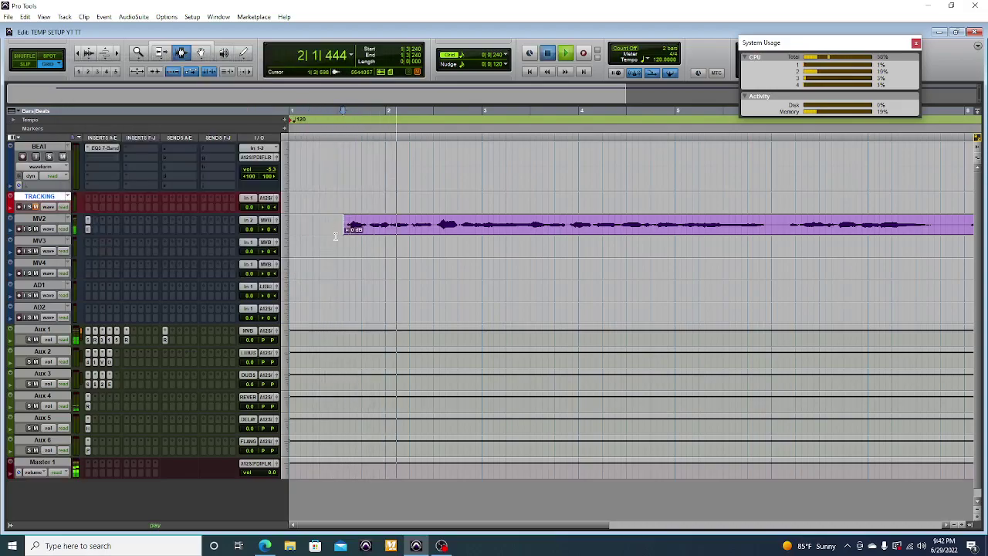
{"action": "left_click_drag", "start_coordinate": [327, 244], "coordinate": [347, 244]}
{"action": "key", "text": "space"}
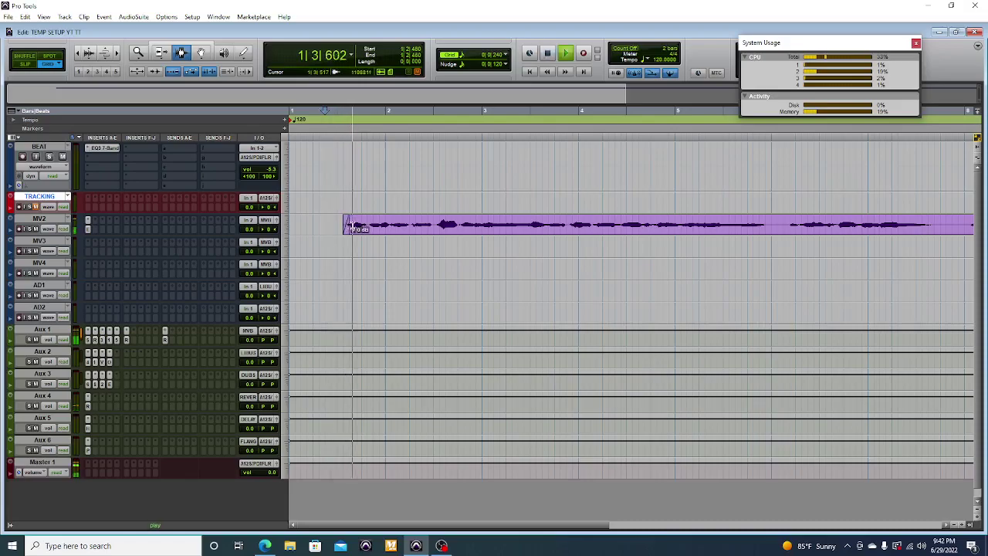
Step: Delete the whole test recording from the MV2 track and unmute the TRACKING track
{"action": "key", "text": "r"}
{"action": "key", "text": "r"}
{"action": "key", "text": "r"}
{"action": "key", "text": "t"}
{"action": "key", "text": "t"}
{"action": "key", "text": "t"}
{"action": "key", "text": "r"}
{"action": "key", "text": "r"}
{"action": "key", "text": "r"}
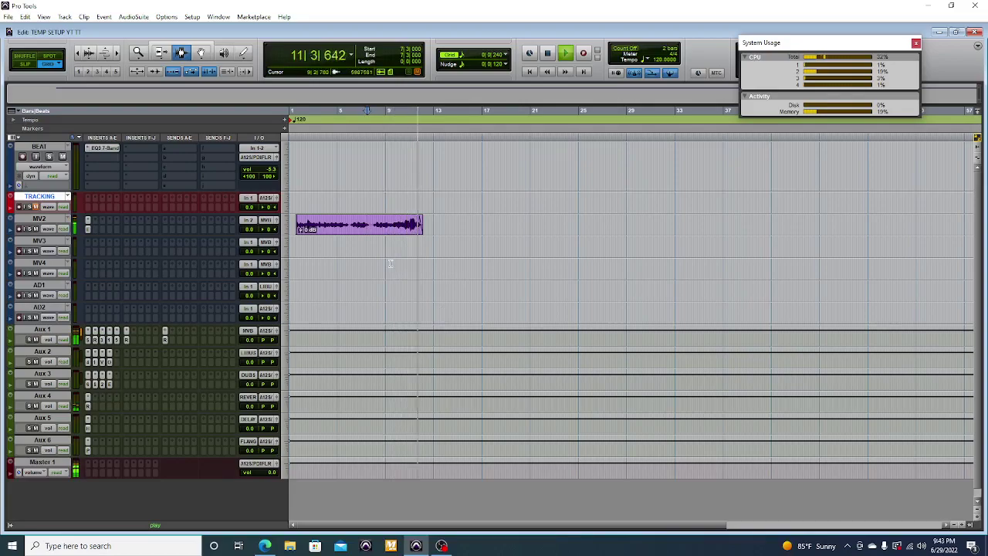
{"action": "left_click_drag", "start_coordinate": [461, 241], "coordinate": [283, 236]}
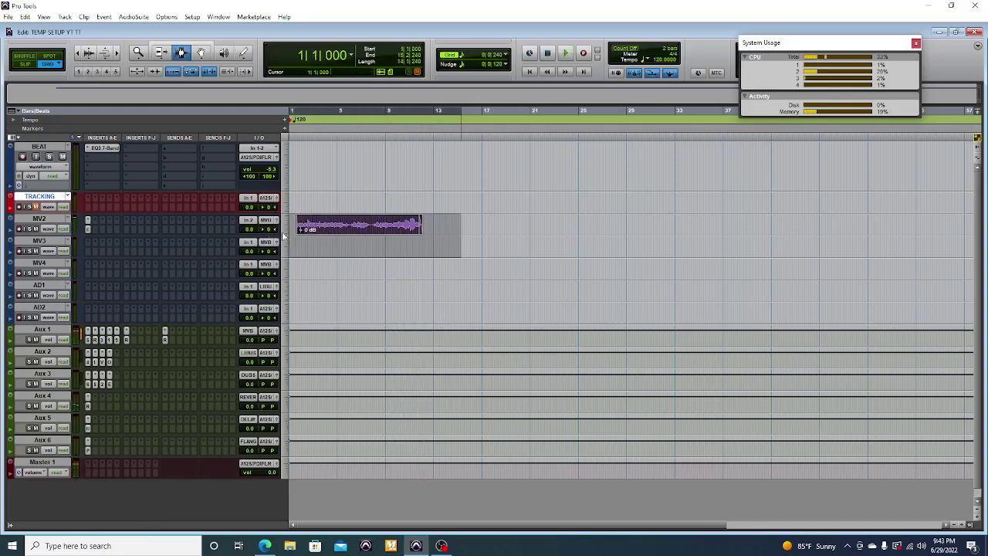
{"action": "key", "text": "ctrl+z"}
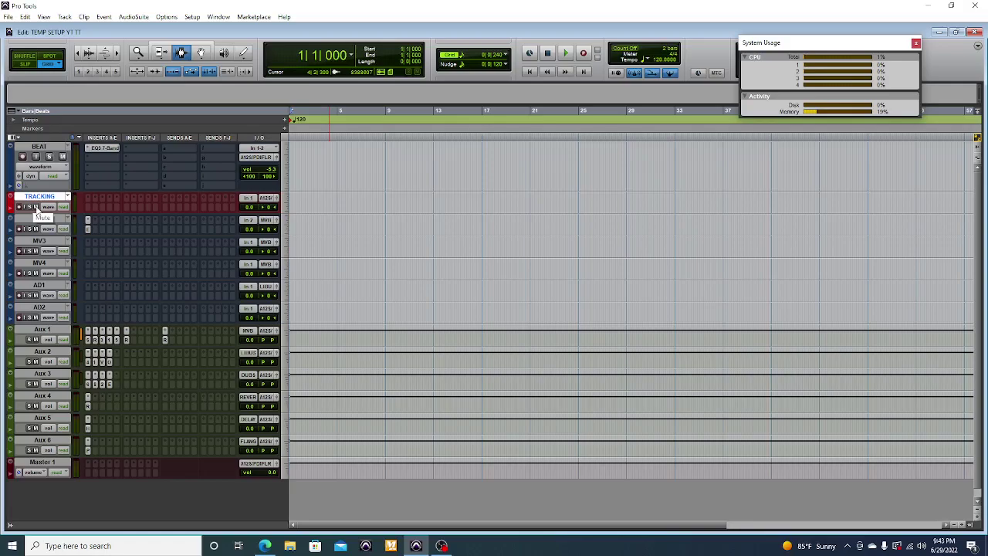
Step: Switch to OBS
{"action": "left_click", "coordinate": [442, 546]}
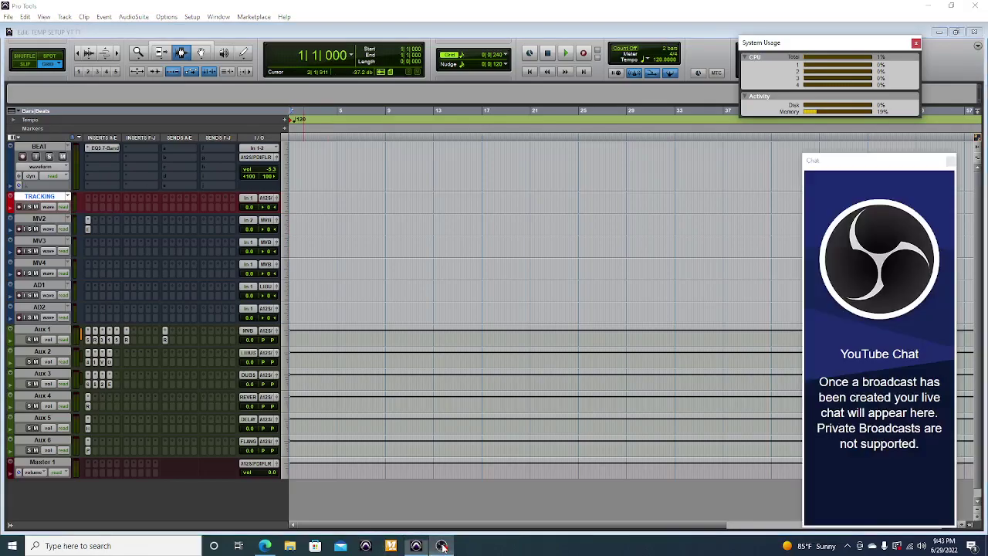